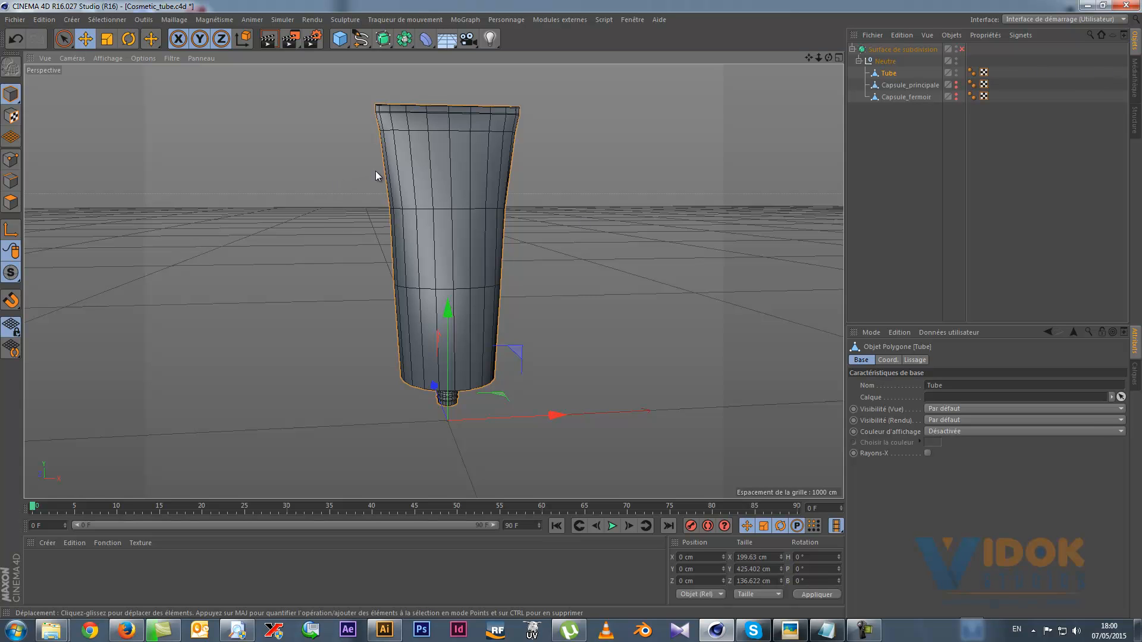
# Maximize the front view of the tube.
pyautogui.scroll(3, 403, 155)
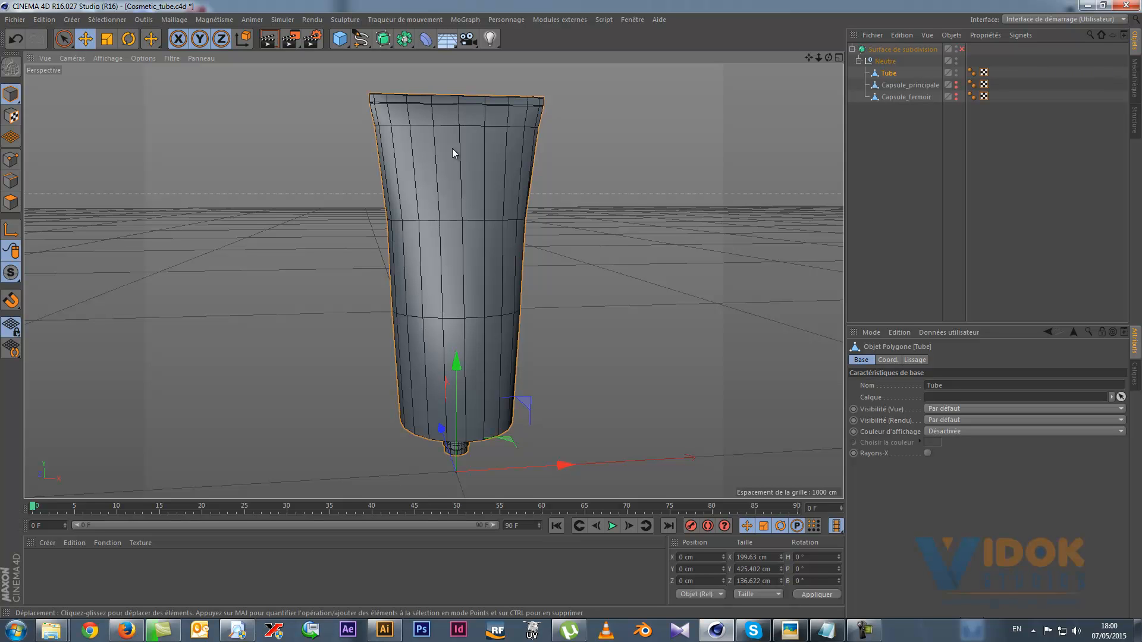
pyautogui.click(838, 58)
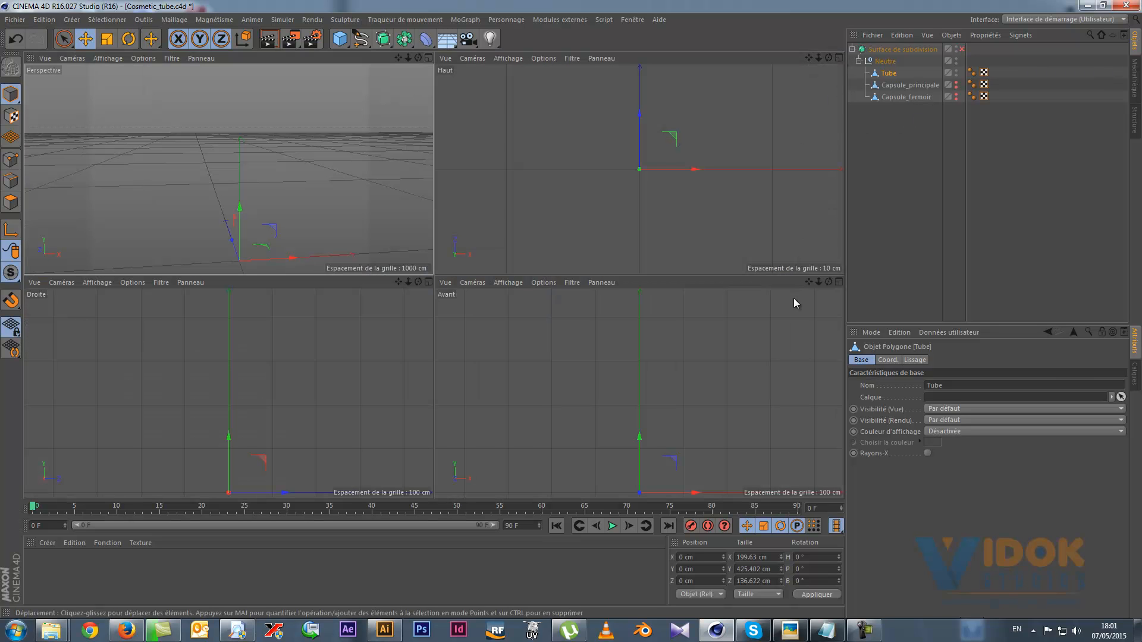
pyautogui.click(839, 282)
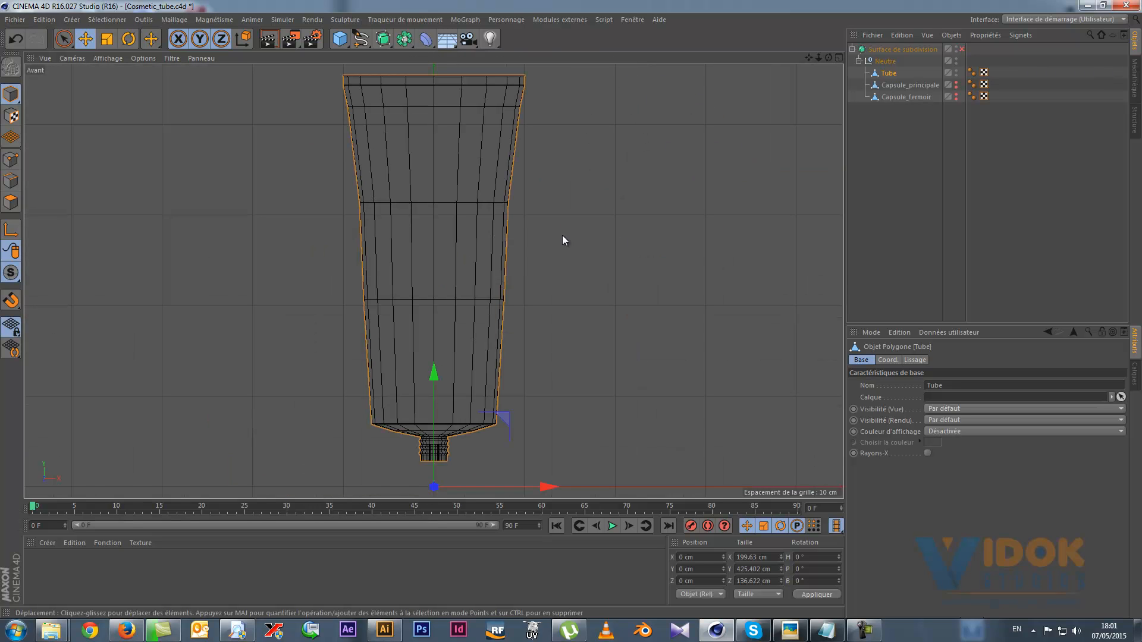
# In edge mode, brush-select the vertical edges of the tube's flared band below the wide end, including hidden elements.
pyautogui.click(63, 39)
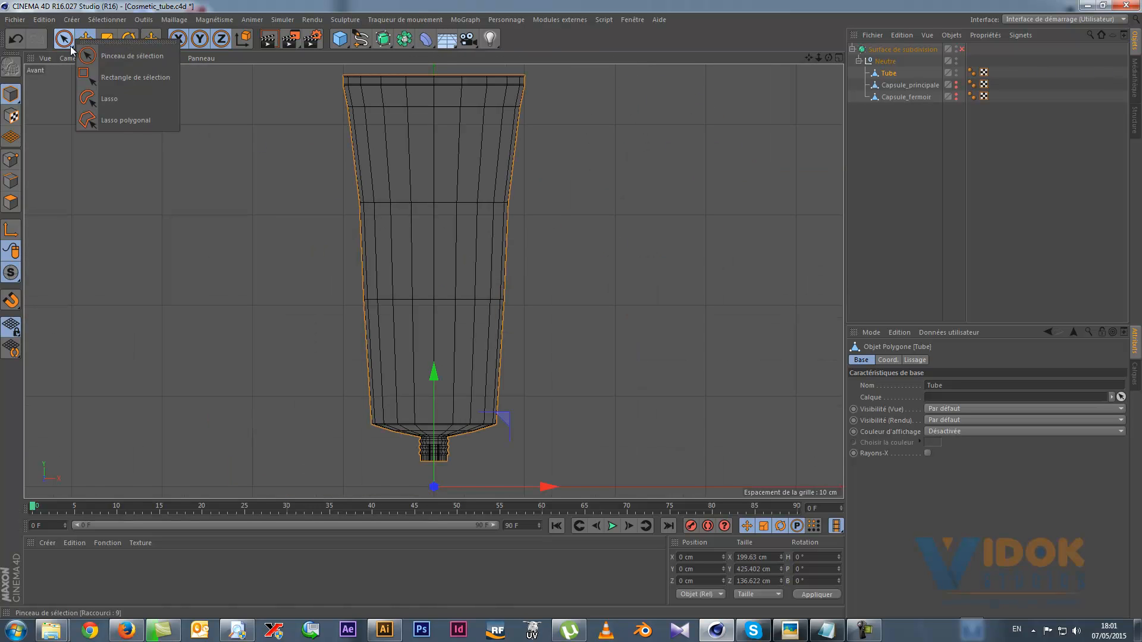
pyautogui.click(111, 57)
pyautogui.click(11, 180)
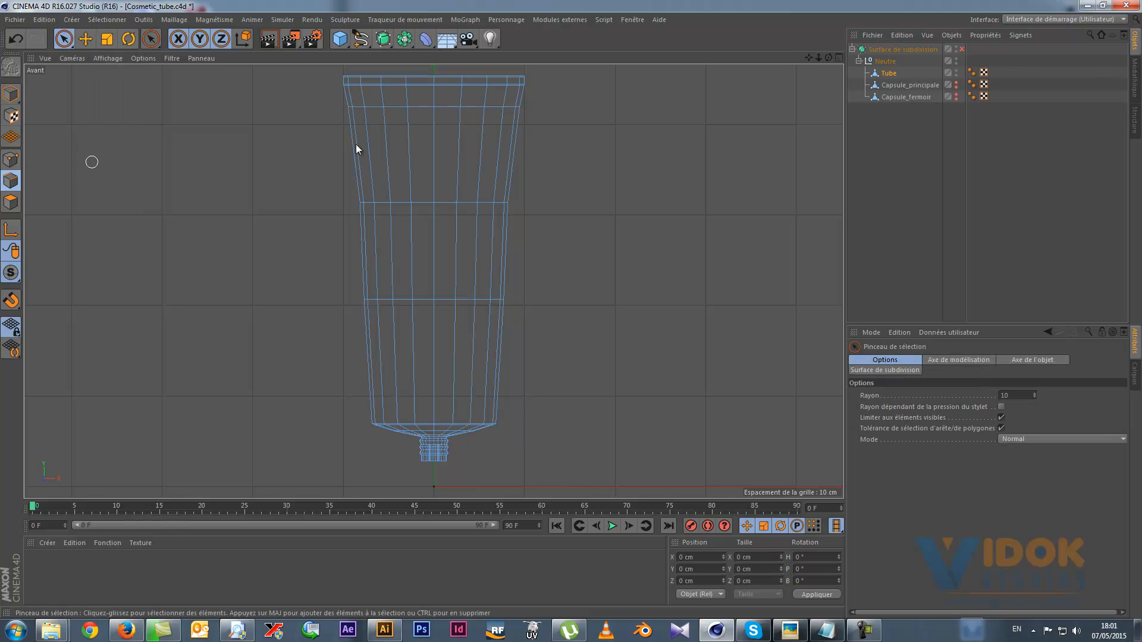
pyautogui.click(1000, 417)
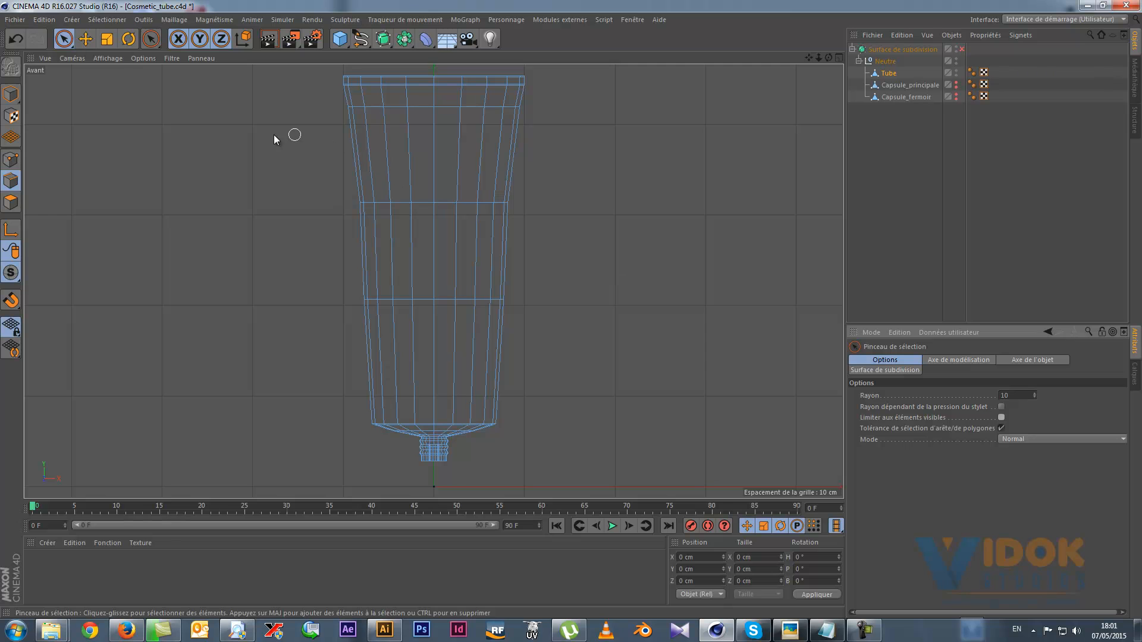
pyautogui.moveTo(329, 140); pyautogui.dragTo(523, 151)
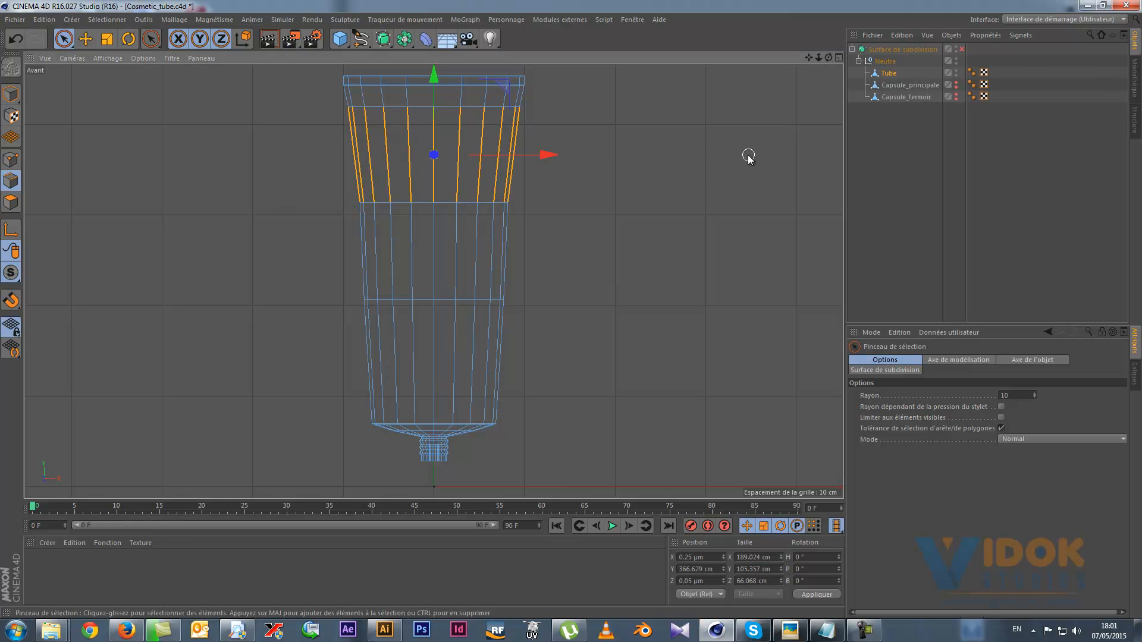
# Try to divide the selected vertical edges with a subdivision of 4.
pyautogui.rightClick(590, 144)
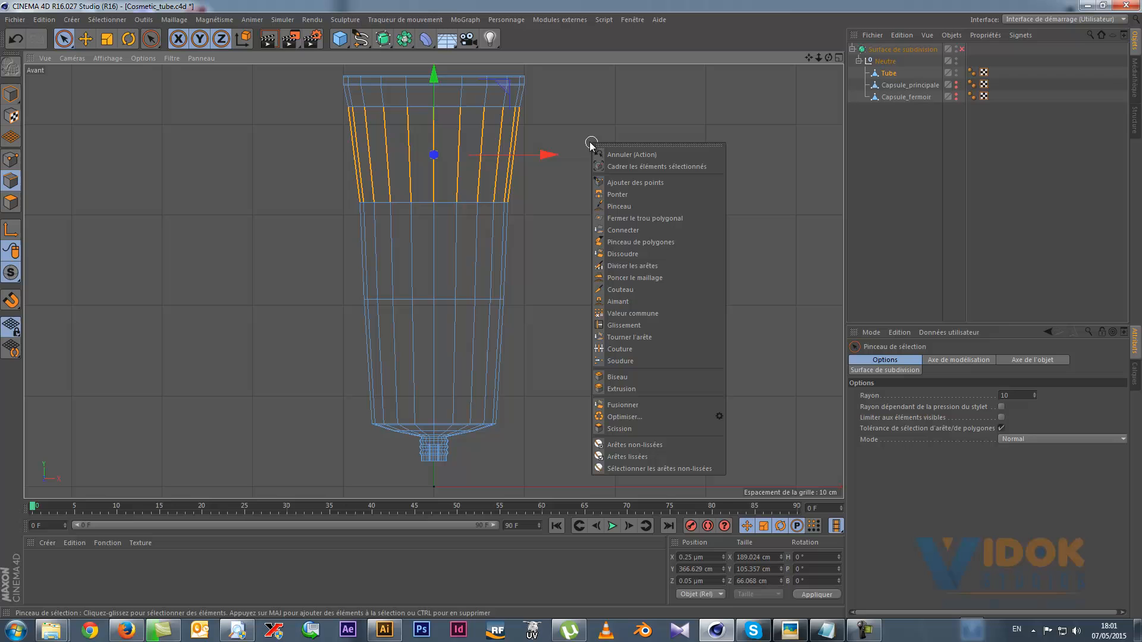
pyautogui.click(619, 265)
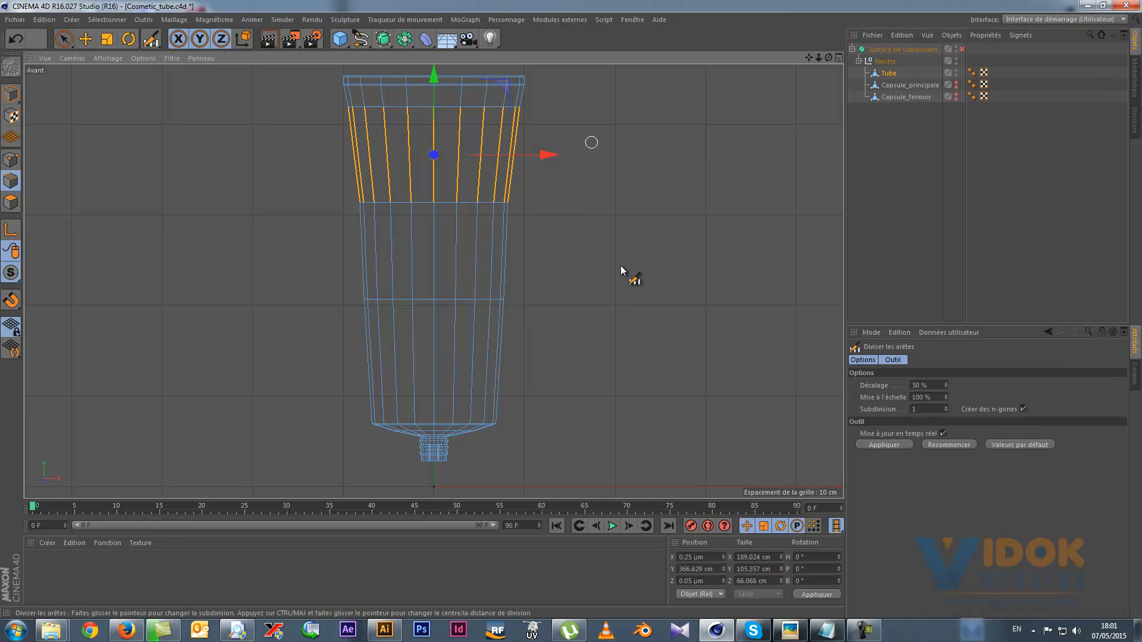
pyautogui.click(945, 407)
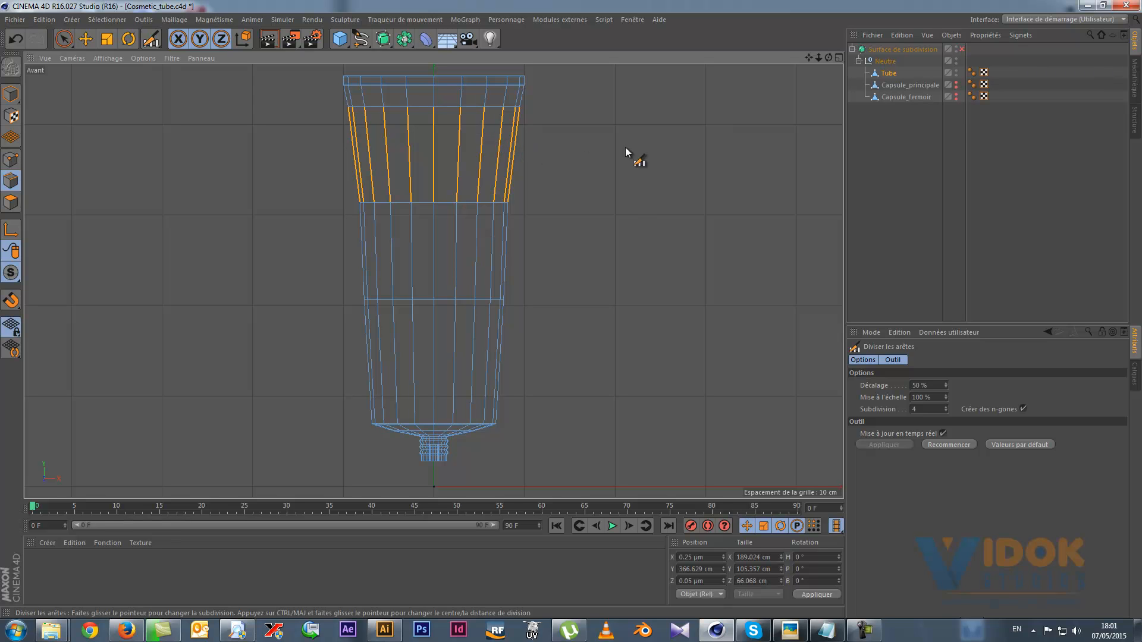
# Deselect the edges, inspect the divided band in point mode and undo the edge division.
pyautogui.click(63, 38)
pyautogui.scroll(2, 481, 119)
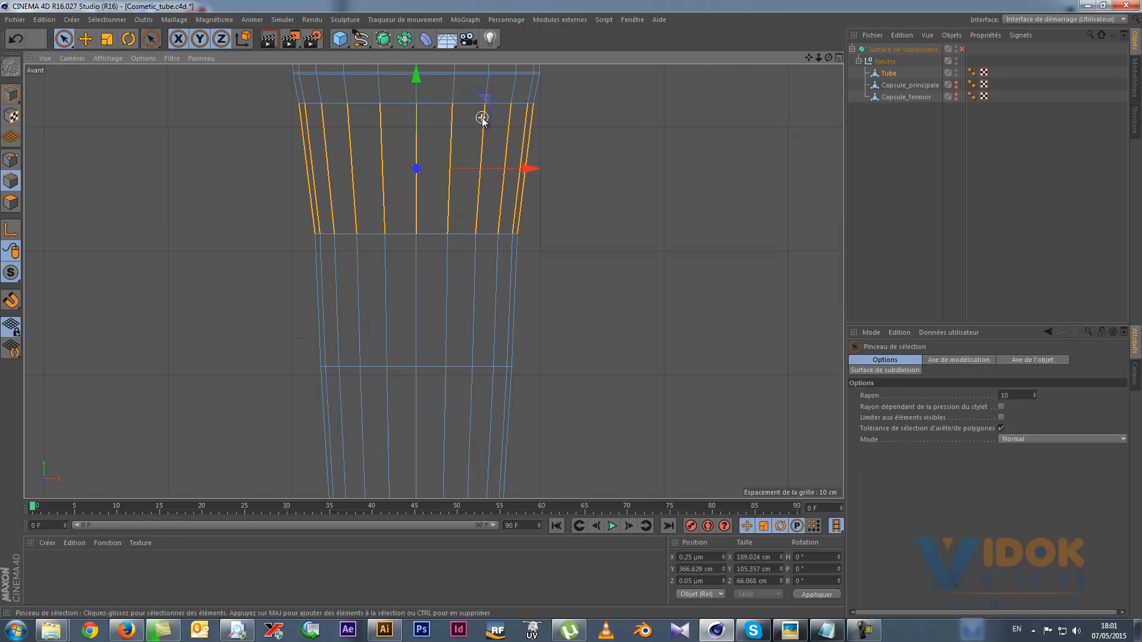
pyautogui.keyDown('alt'); pyautogui.moveTo(556, 174); pyautogui.dragTo(597, 262, button='middle'); pyautogui.keyUp('alt')
pyautogui.click(672, 193)
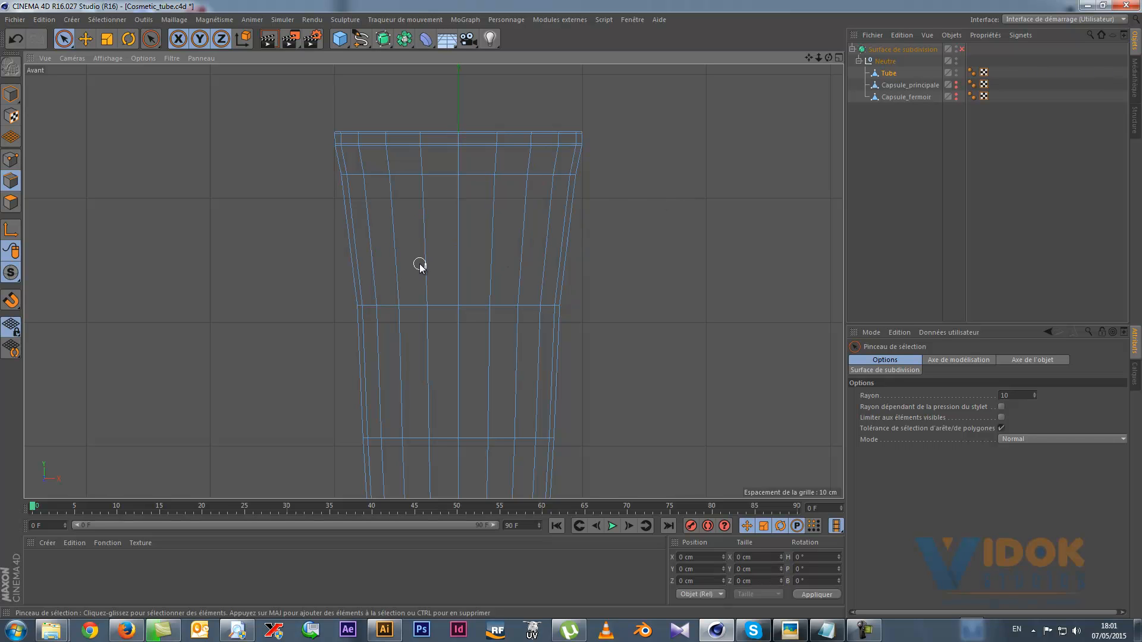
pyautogui.click(11, 159)
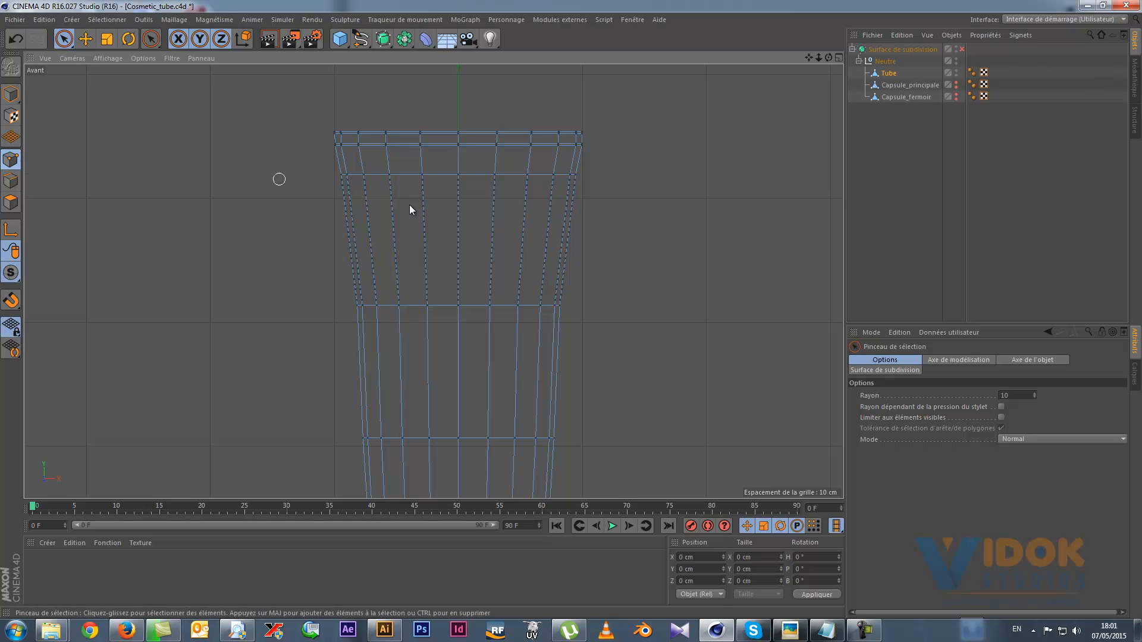
pyautogui.hotkey('ctrl', 'z')
# Using the Knife in loop mode, cut a loop around the tube's flared band at 50% offset.
pyautogui.press('k')
pyautogui.press('k')
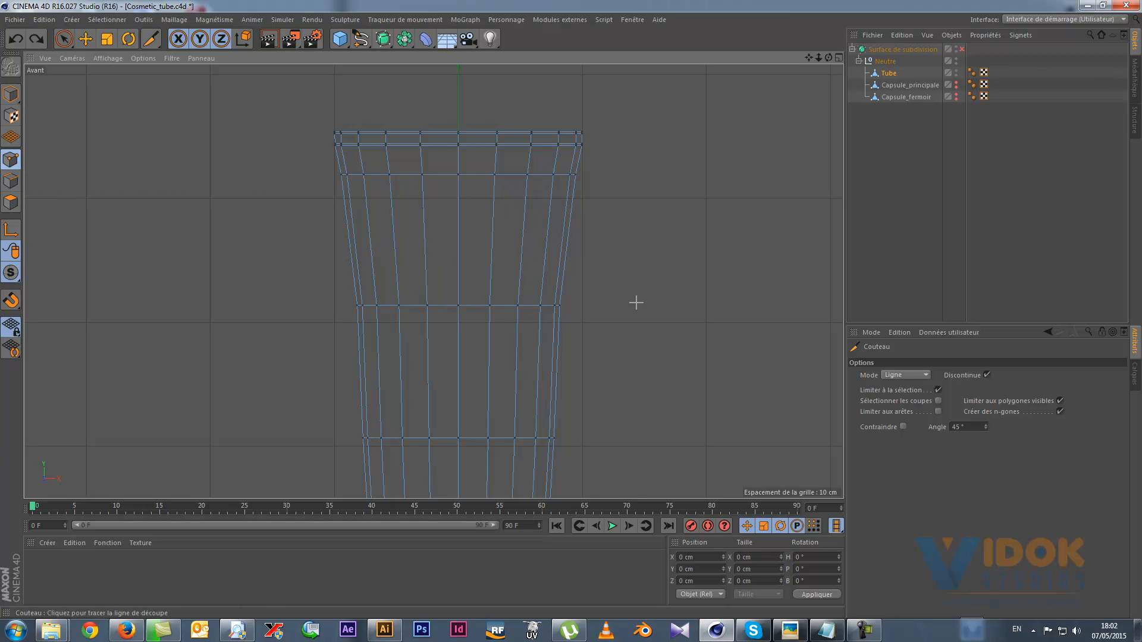
pyautogui.click(904, 375)
pyautogui.click(911, 422)
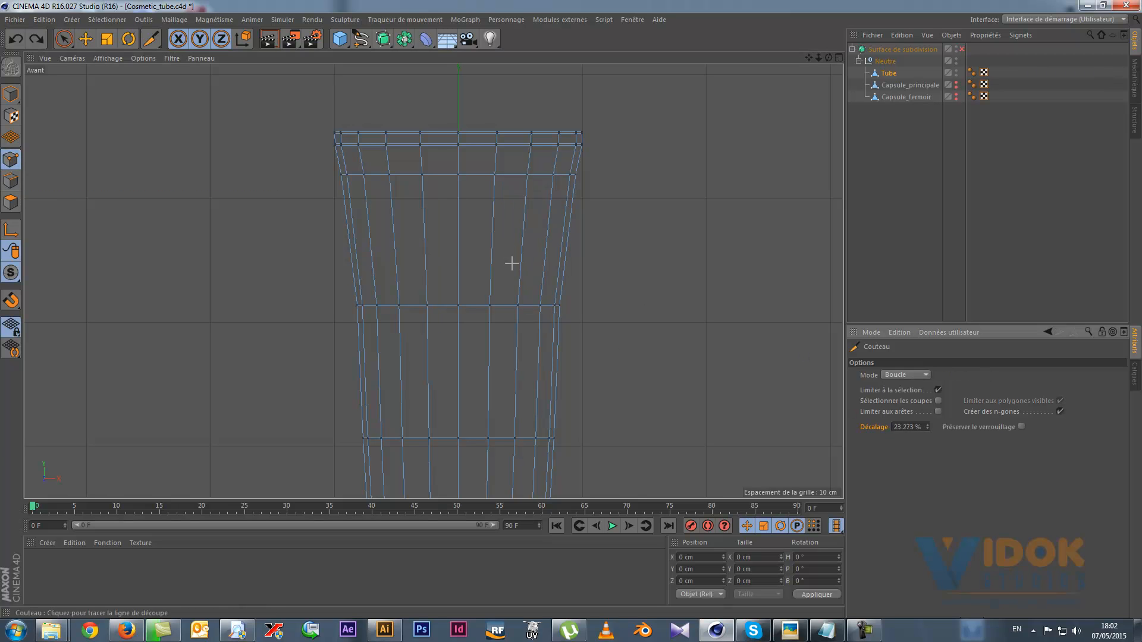
pyautogui.click(426, 232)
pyautogui.click(911, 427)
pyautogui.write('50')
pyautogui.press('Return')
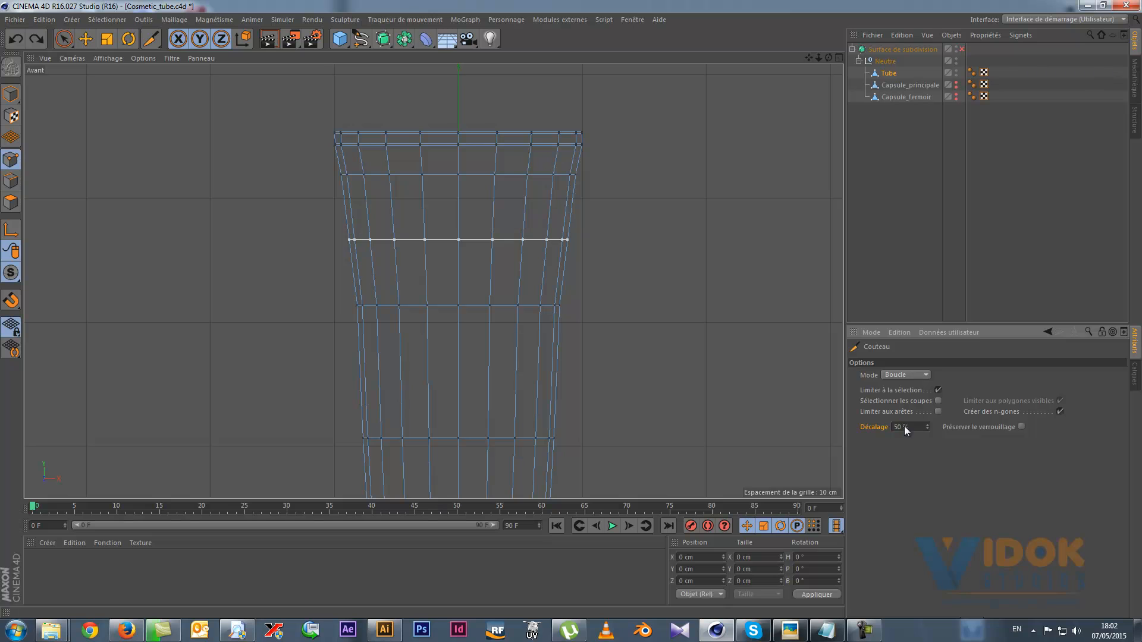
# Cut a loop at 50% offset across the upper half of the flared band, replacing the unevenly placed first cut.
pyautogui.click(549, 209)
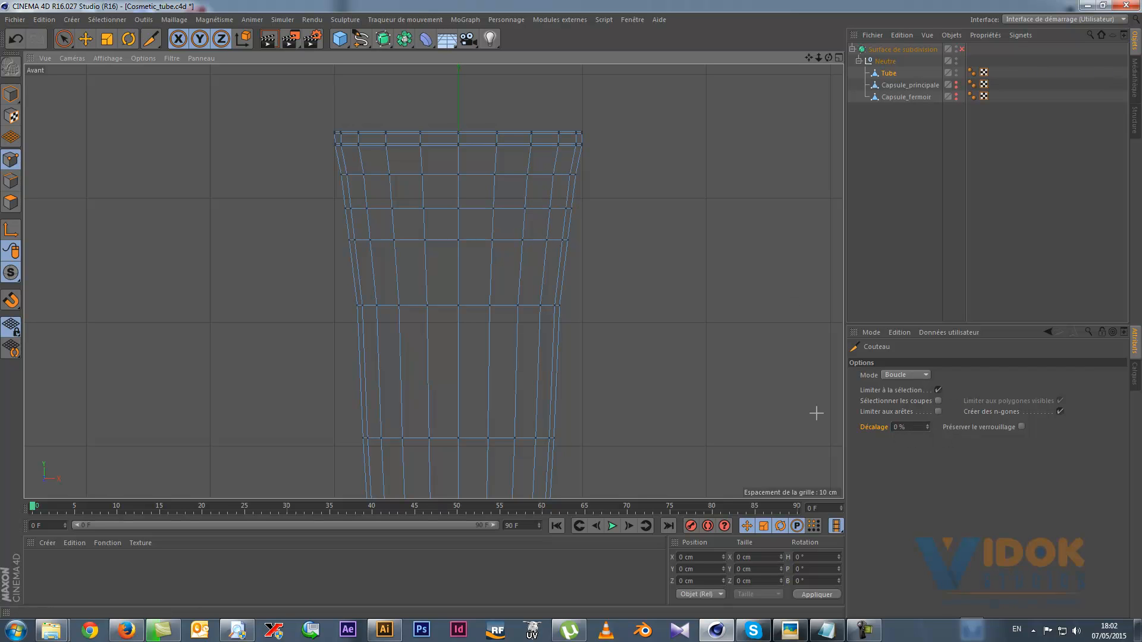
pyautogui.hotkey('ctrl', 'z')
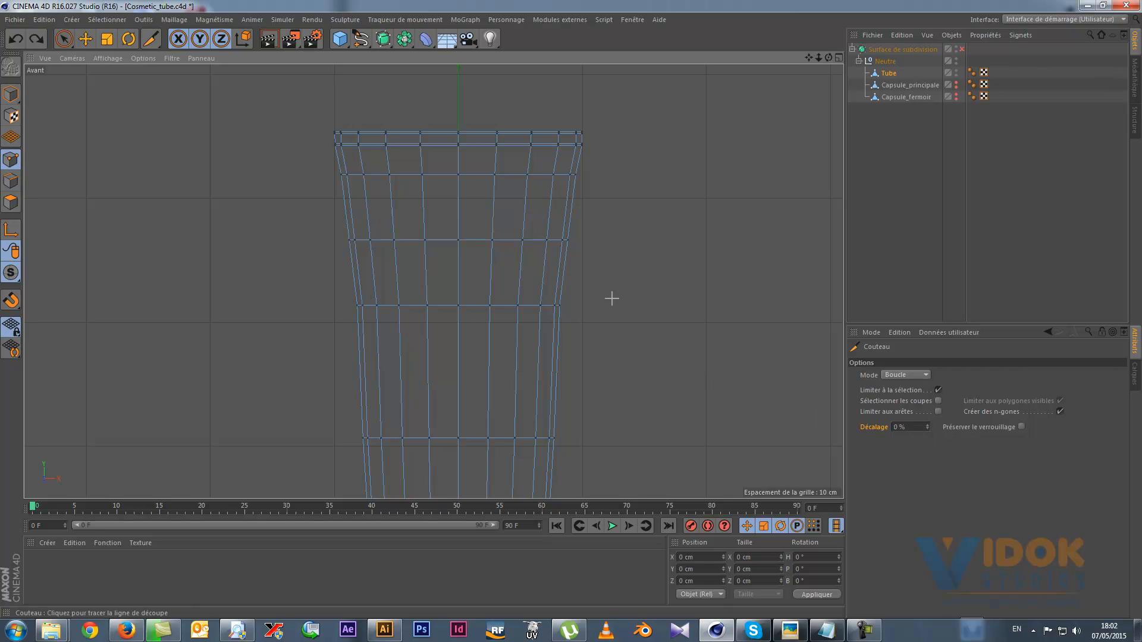
pyautogui.click(553, 208)
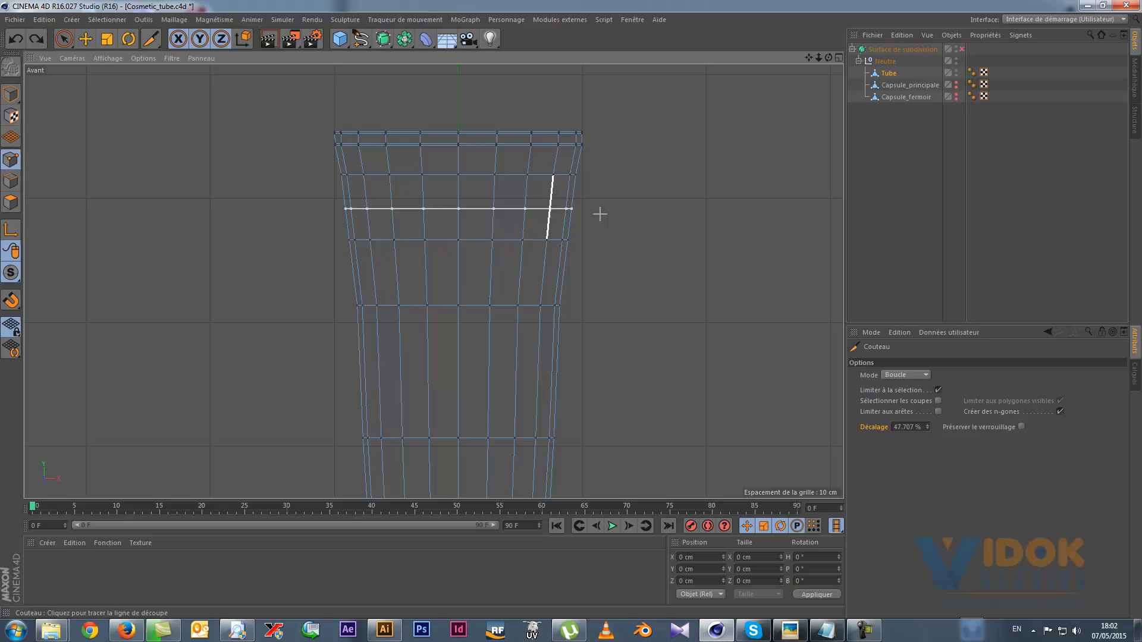
pyautogui.click(906, 426)
pyautogui.write('0')
pyautogui.press('Return')
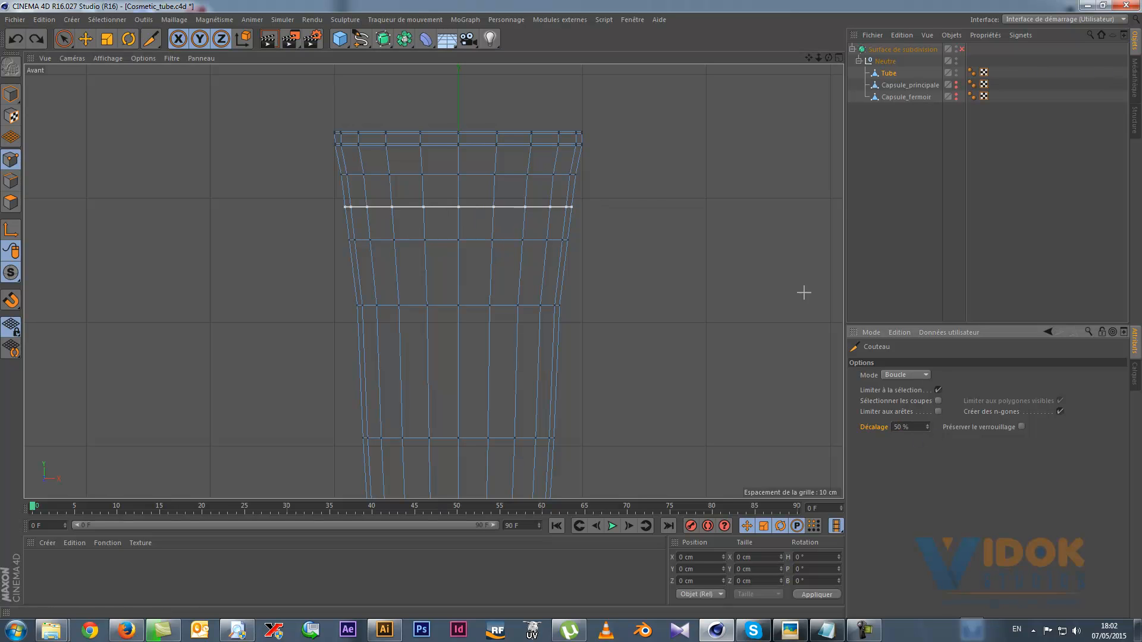
# Cut a loop halfway across the lower half of the flared band.
pyautogui.click(493, 266)
pyautogui.click(898, 426)
pyautogui.write('0')
pyautogui.press('Return')
# Cut a loop halfway across the tube's middle band, directly beneath the flared band.
pyautogui.click(548, 367)
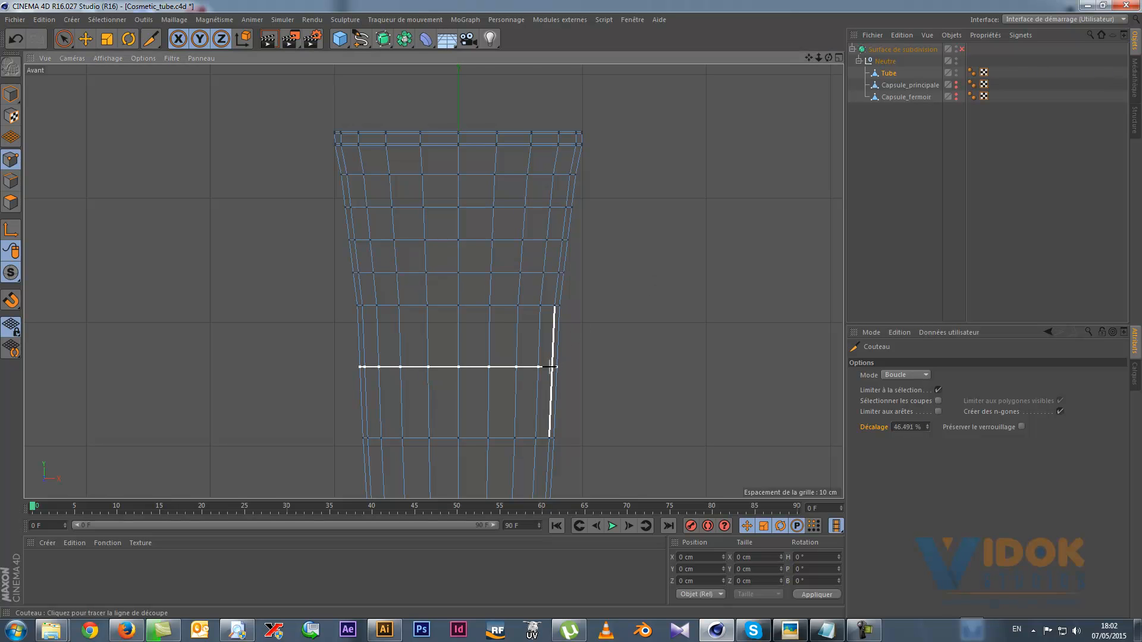
pyautogui.click(904, 427)
pyautogui.write('5')
pyautogui.press('Return')
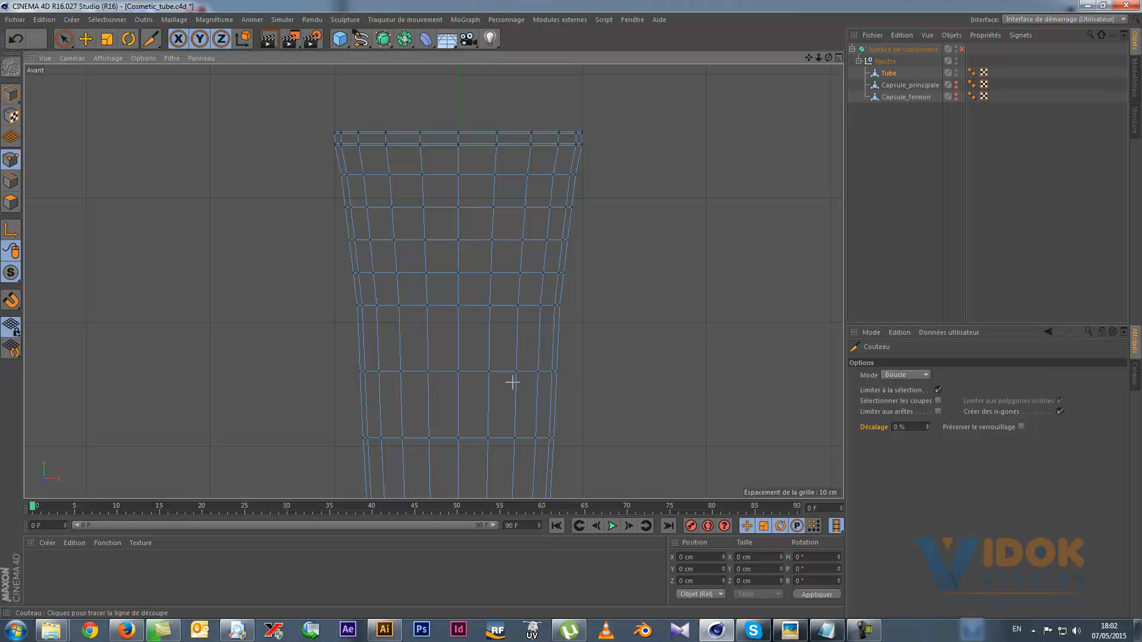
# Cut a loop halfway across the upper half of the tube's middle band.
pyautogui.click(451, 329)
pyautogui.click(903, 427)
pyautogui.write('0')
pyautogui.press('Return')
# Cut a loop halfway across the lower half of the tube's middle band.
pyautogui.moveTo(571, 308); pyautogui.dragTo(594, 193)
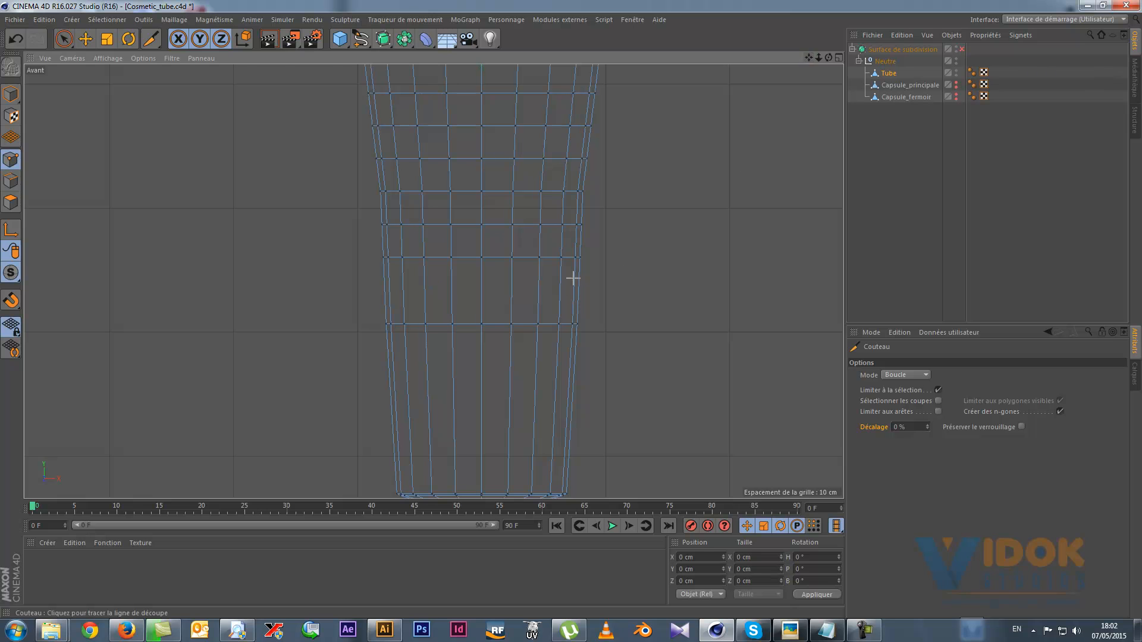
pyautogui.click(576, 290)
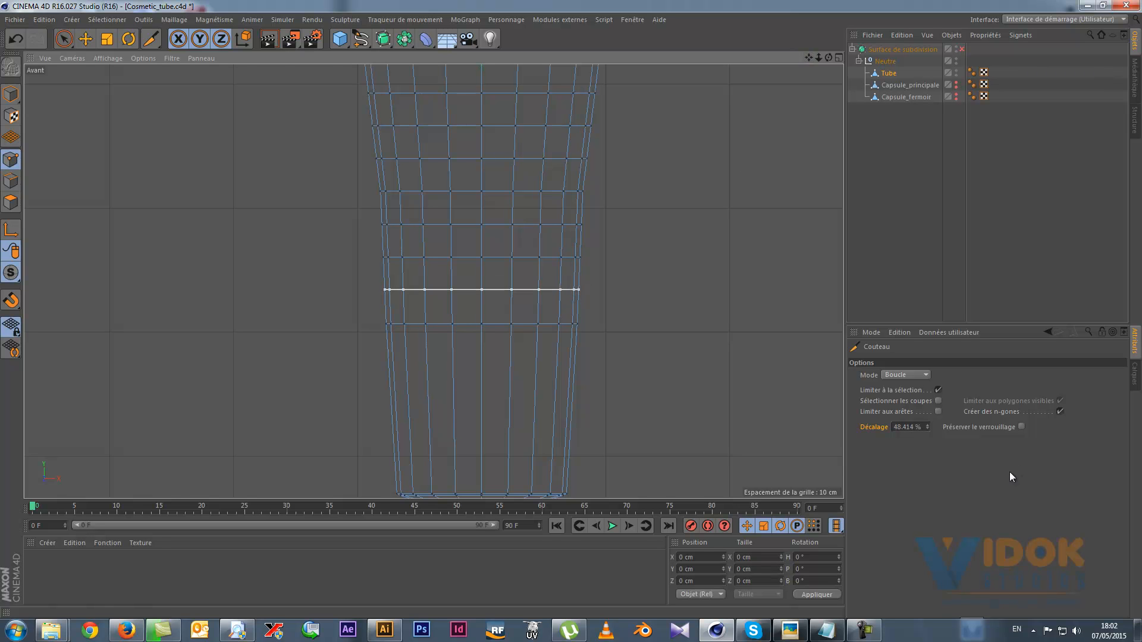
pyautogui.doubleClick(916, 427)
pyautogui.write('503')
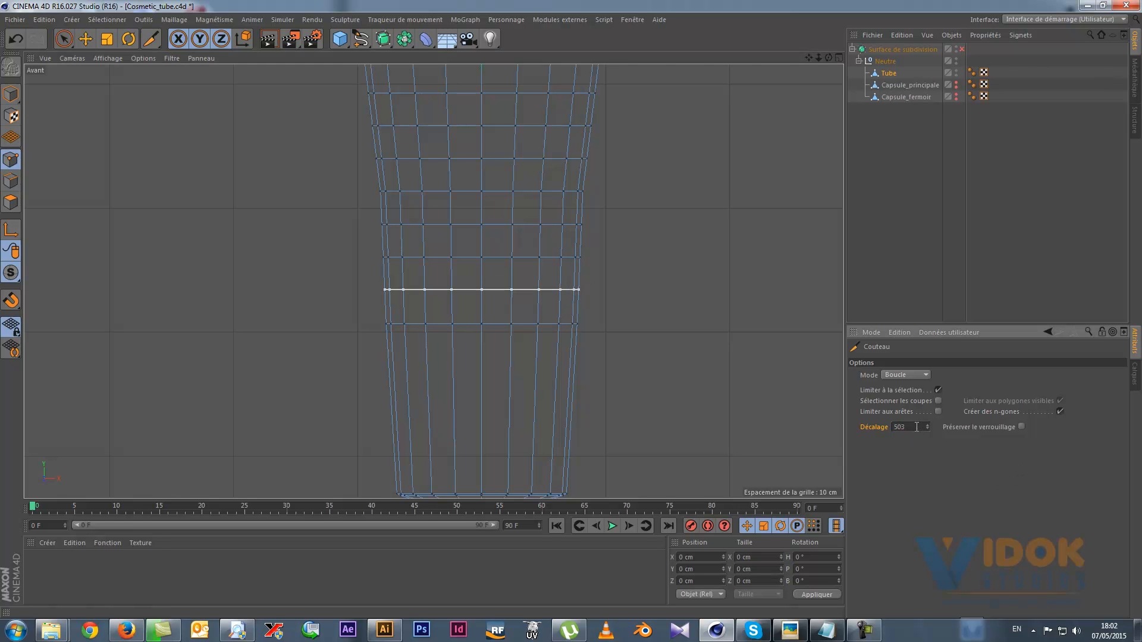
pyautogui.press('Return')
# Cut a loop at 50% offset across the long lowest band of the tube body, above the shoulder.
pyautogui.moveTo(809, 58); pyautogui.dragTo(803, 0)
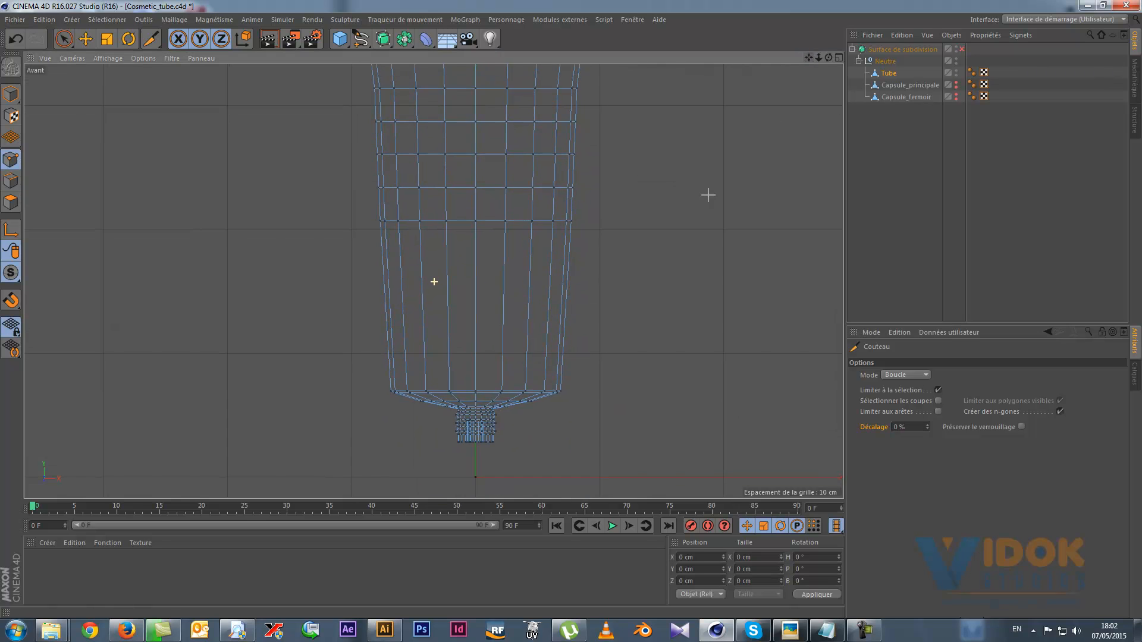
pyautogui.click(564, 301)
pyautogui.doubleClick(908, 427)
pyautogui.write('50')
pyautogui.press('Return')
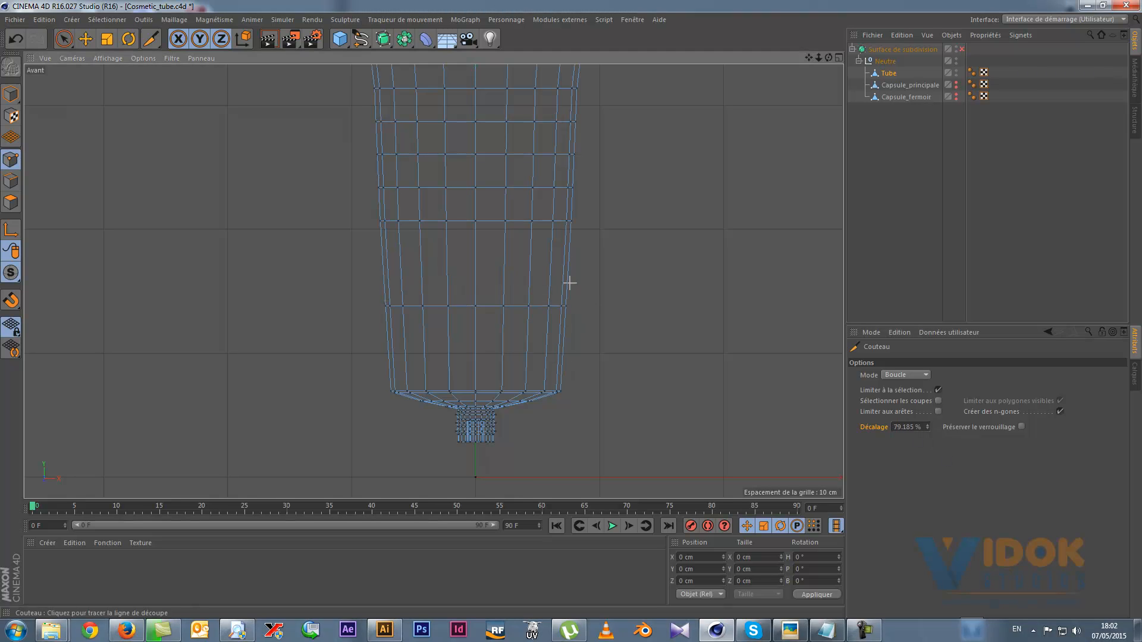
# Cut a loop at 50% offset across the upper half of the tube body's lowest band.
pyautogui.click(550, 257)
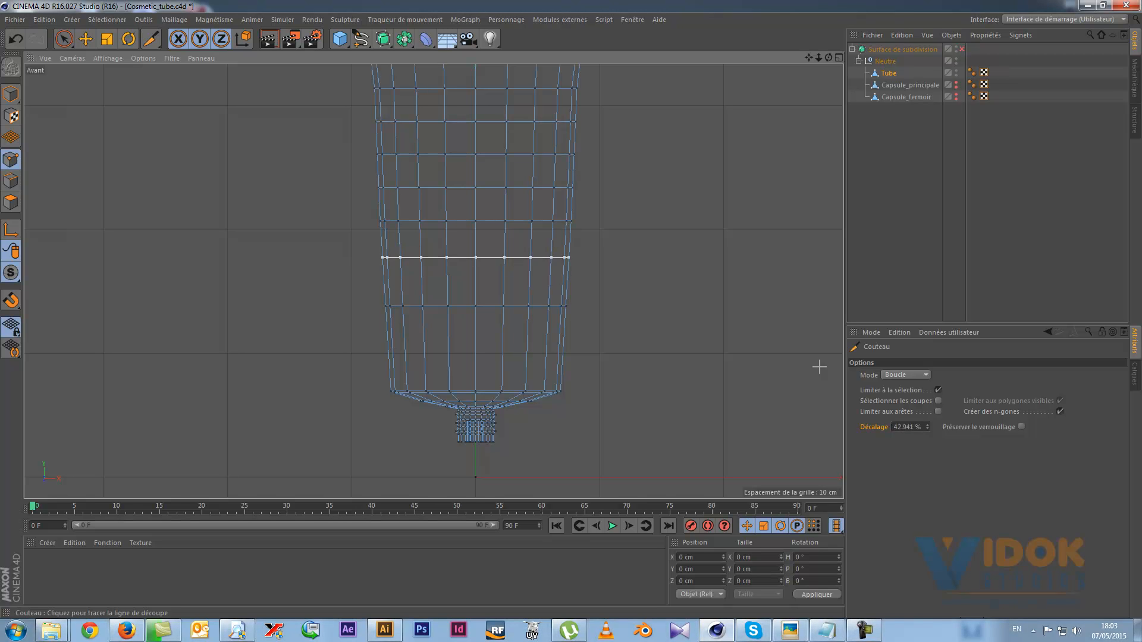
pyautogui.doubleClick(902, 427)
pyautogui.write('50')
pyautogui.press('Return')
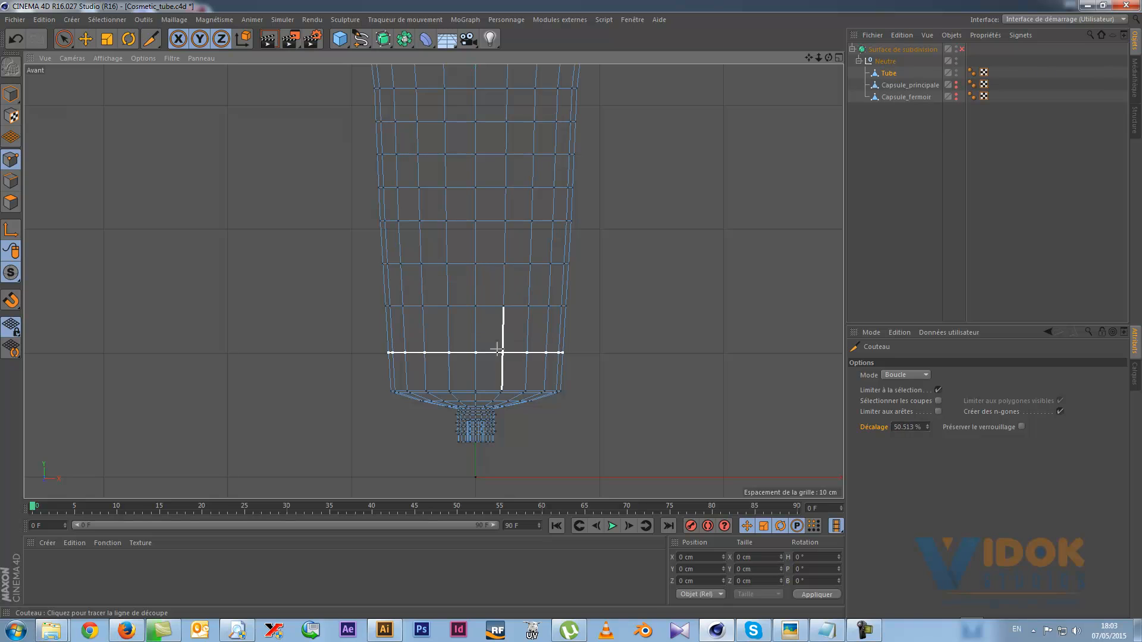
# Cut a loop at 50% offset across the lower half of the tube body's lowest band.
pyautogui.click(475, 347)
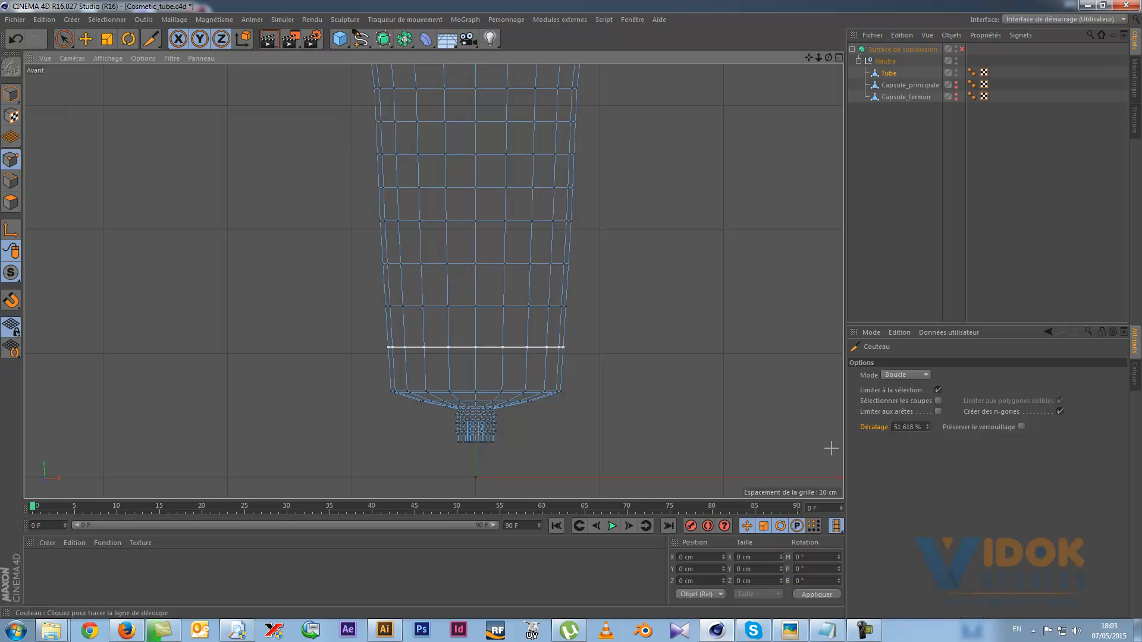
pyautogui.doubleClick(909, 426)
pyautogui.write('50')
pyautogui.press('Return')
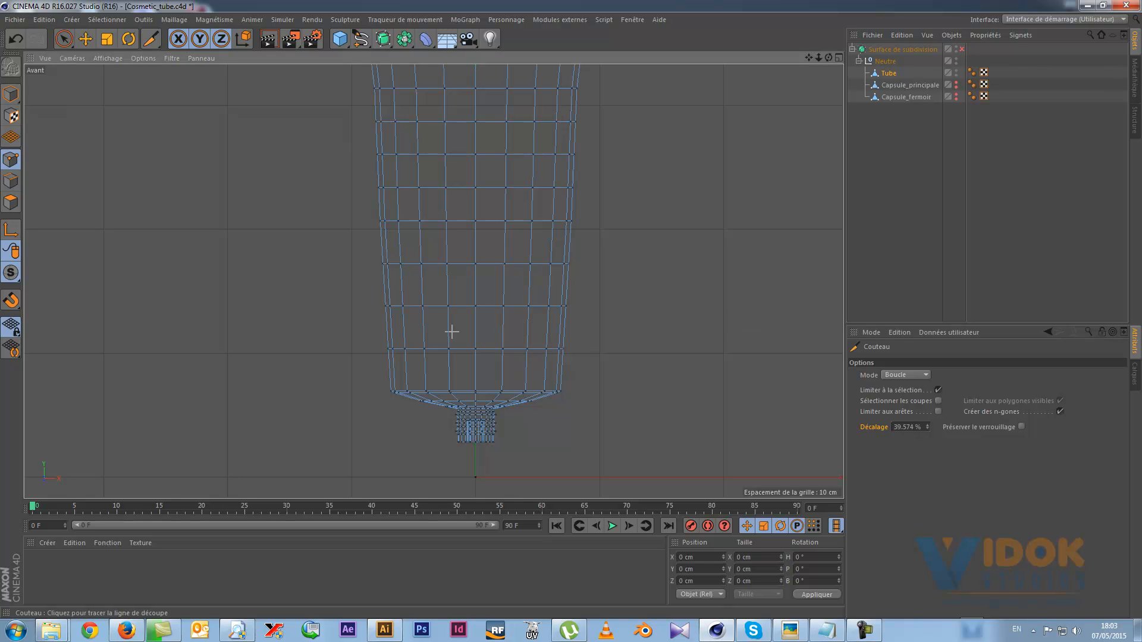
# Cut a loop at 50% offset across the second-to-last band above the tube's shoulder.
pyautogui.click(423, 322)
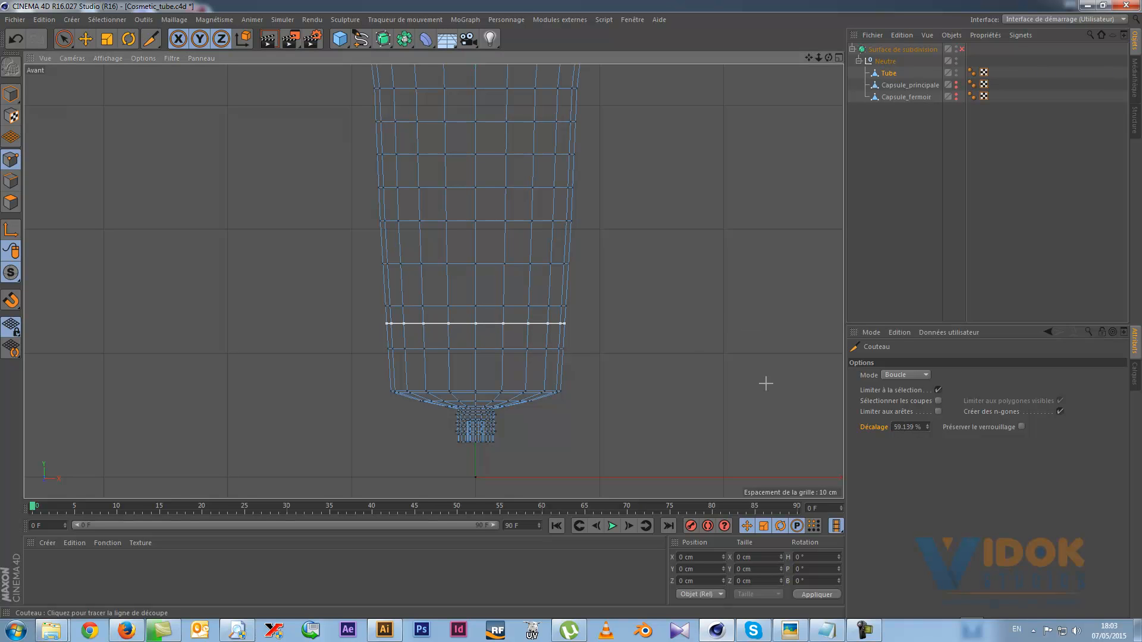
pyautogui.doubleClick(909, 426)
pyautogui.write('50')
pyautogui.press('Return')
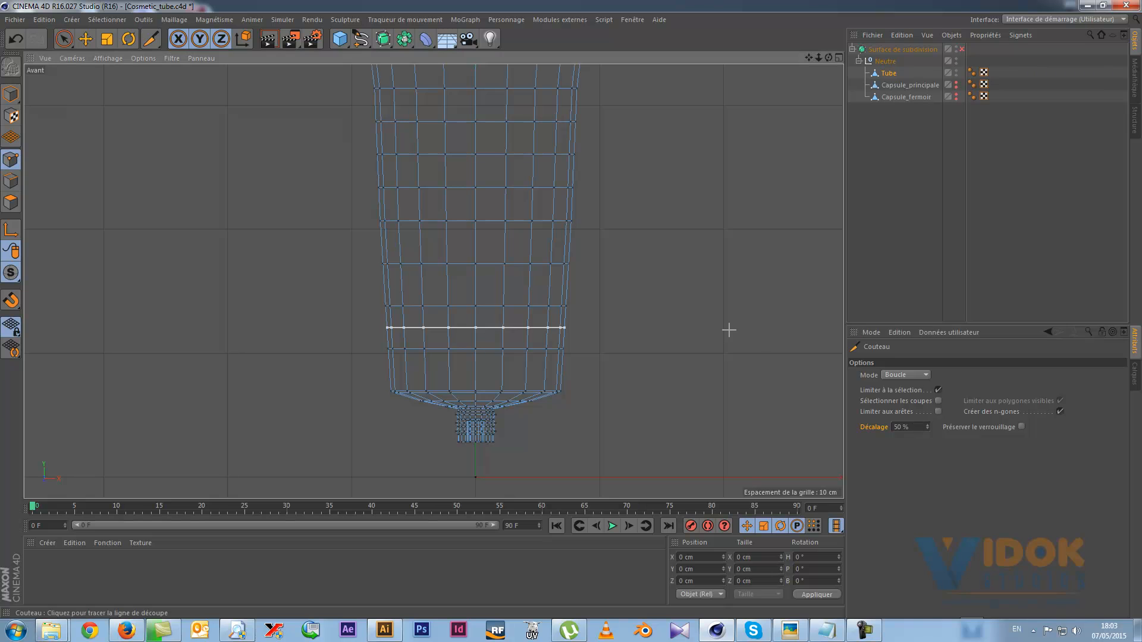
# Cut a loop at 50% offset across the last band directly above the tube's shoulder.
pyautogui.click(475, 370)
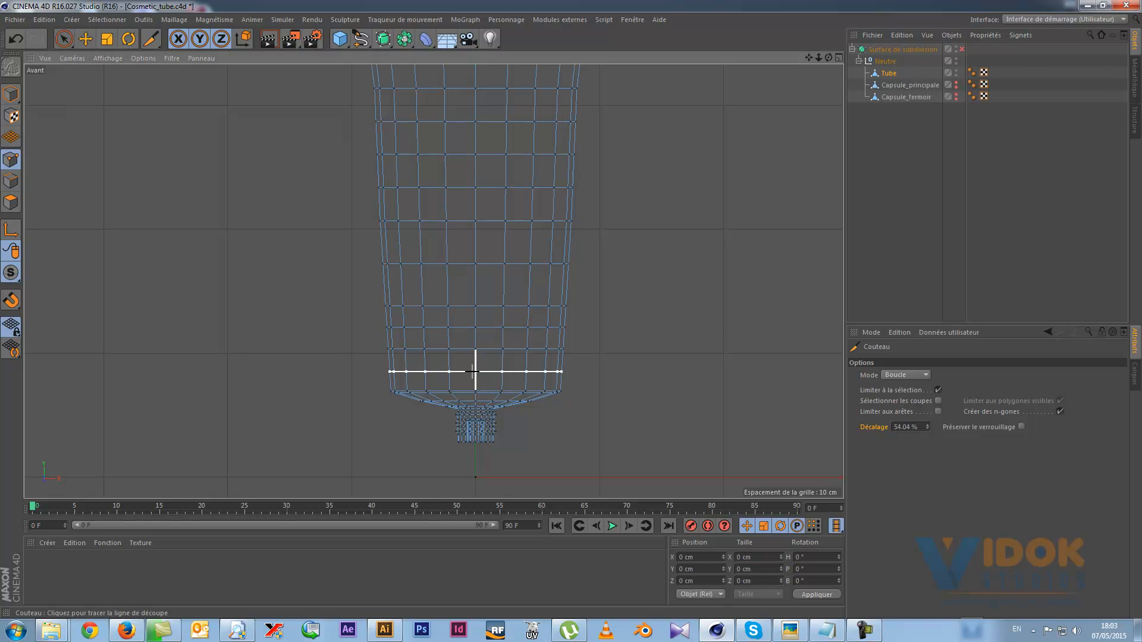
pyautogui.doubleClick(910, 427)
pyautogui.write('50')
pyautogui.press('Return')
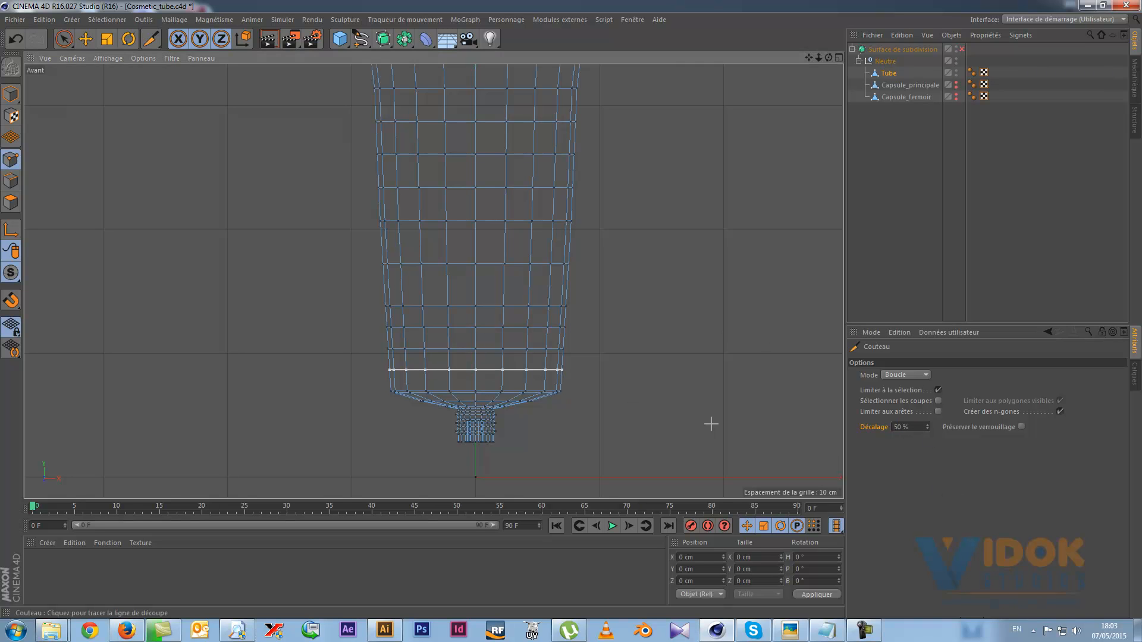
# Cut a loop at 50% offset across the tall band directly above the evenly subdivided lower bands of the tube body.
pyautogui.click(473, 281)
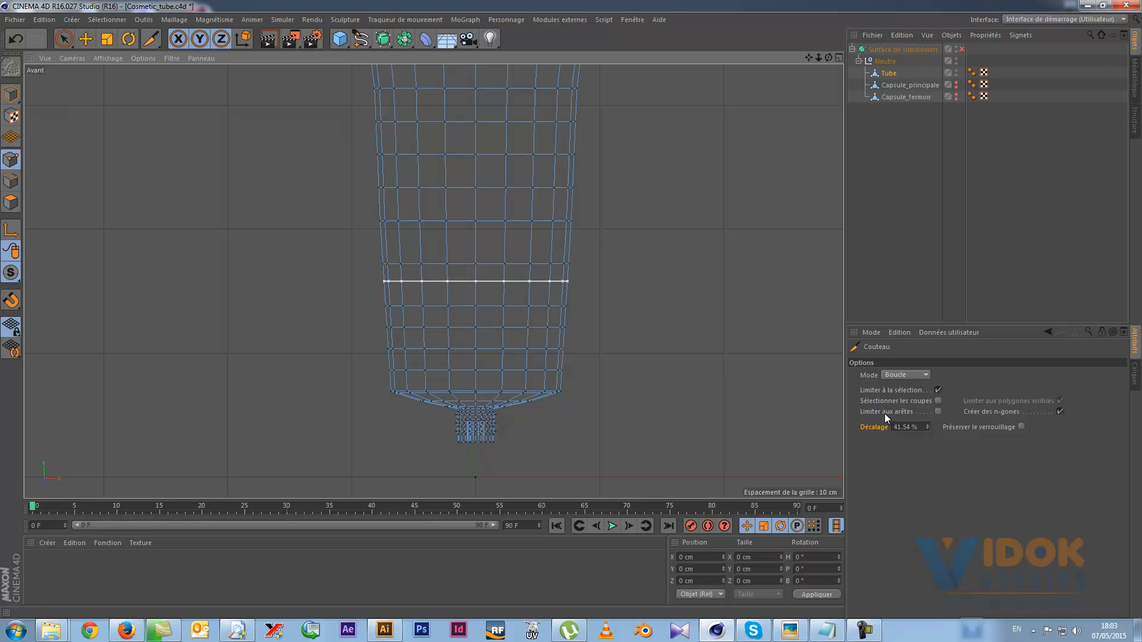
pyautogui.doubleClick(905, 427)
pyautogui.write('50')
pyautogui.press('Return')
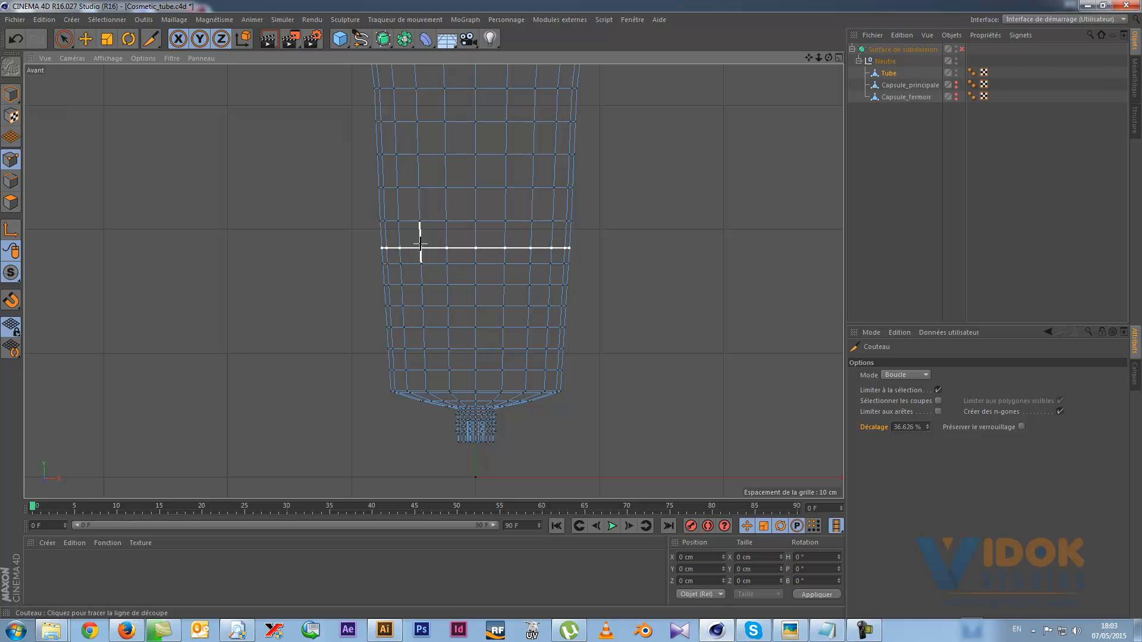
# Cut a loop at 50% offset across the next undivided band higher up the tube body.
pyautogui.click(418, 239)
pyautogui.click(893, 426)
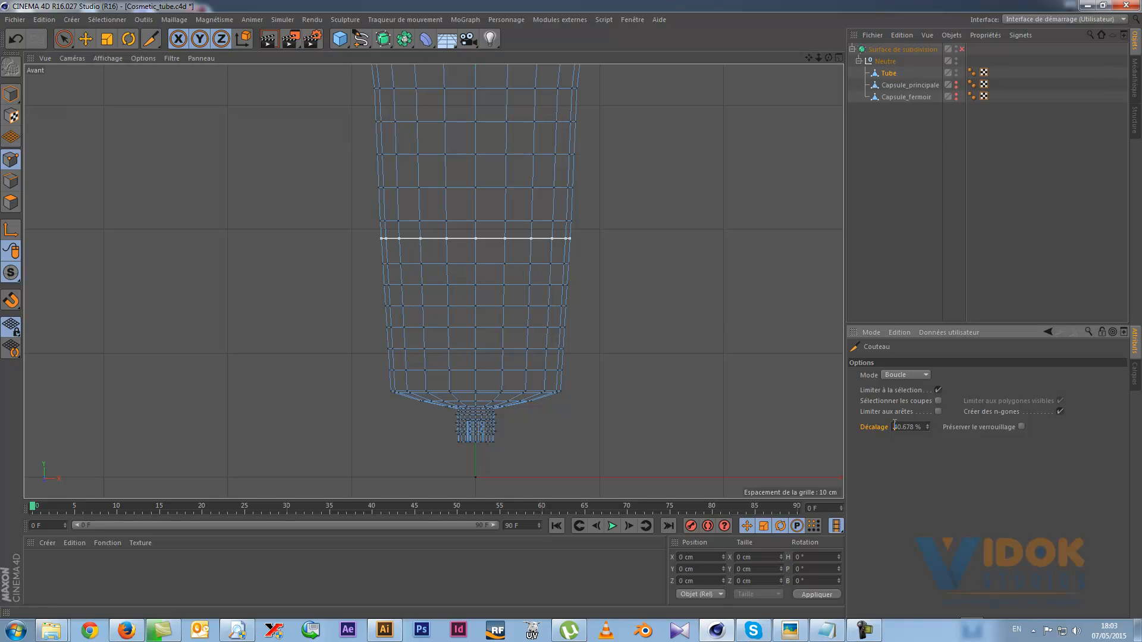
pyautogui.doubleClick(898, 426)
pyautogui.write('50')
pyautogui.press('Return')
pyautogui.click(729, 284)
# Examine the loop spacing along the whole tube body in the front view and in the maximized perspective view.
pyautogui.scroll(-5, 587, 314)
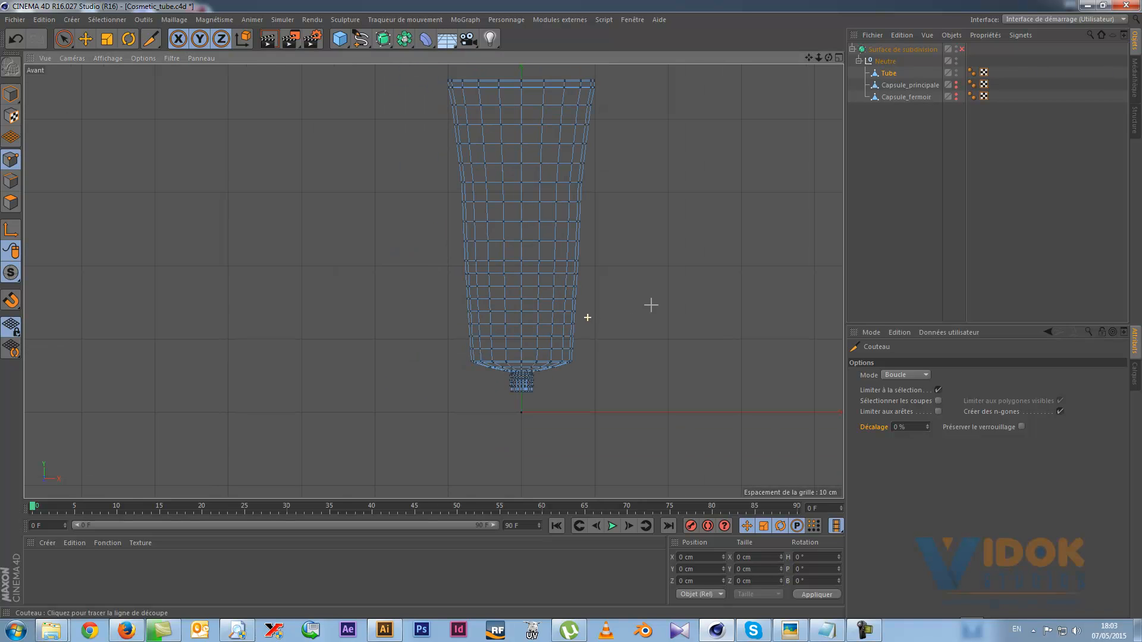
pyautogui.scroll(3, 678, 260)
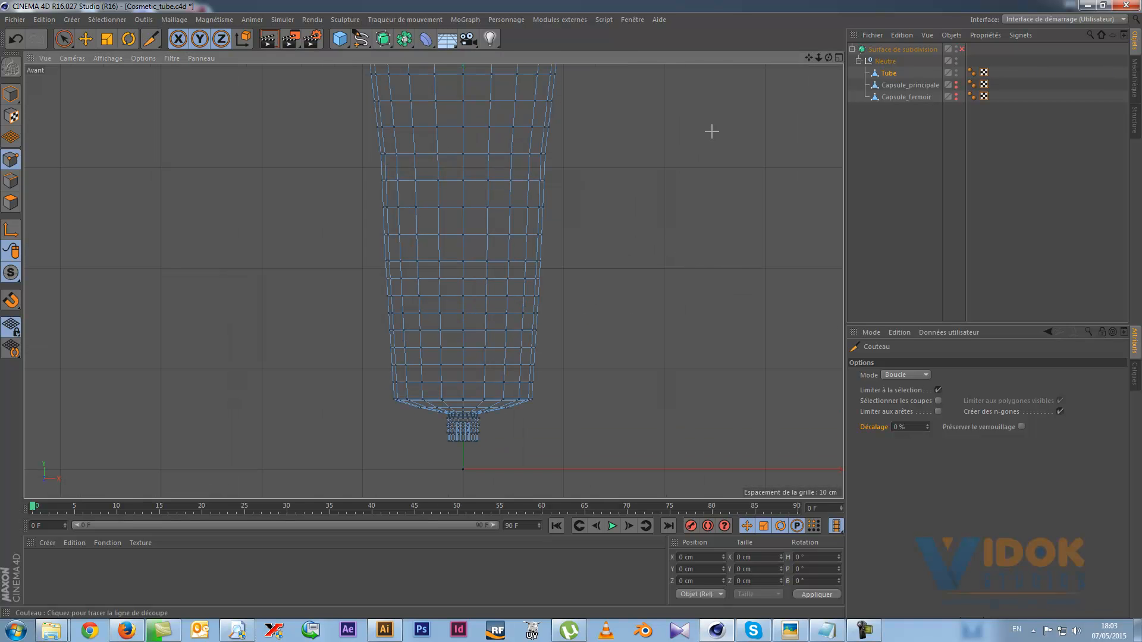
pyautogui.moveTo(810, 57); pyautogui.dragTo(804, 142)
pyautogui.scroll(-3, 632, 211)
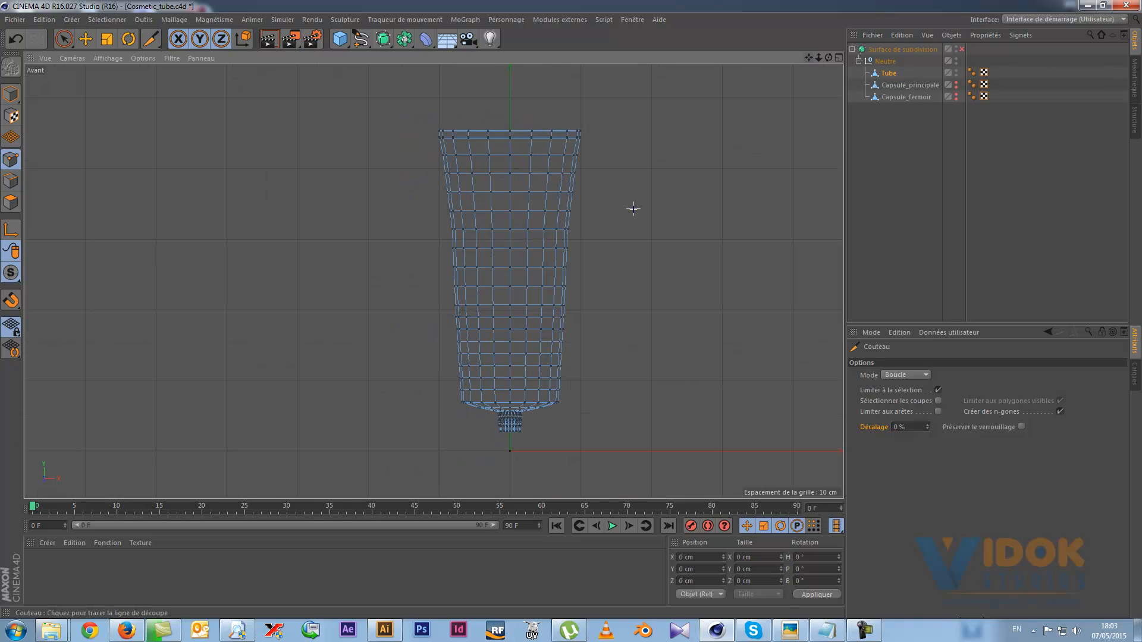
pyautogui.click(838, 58)
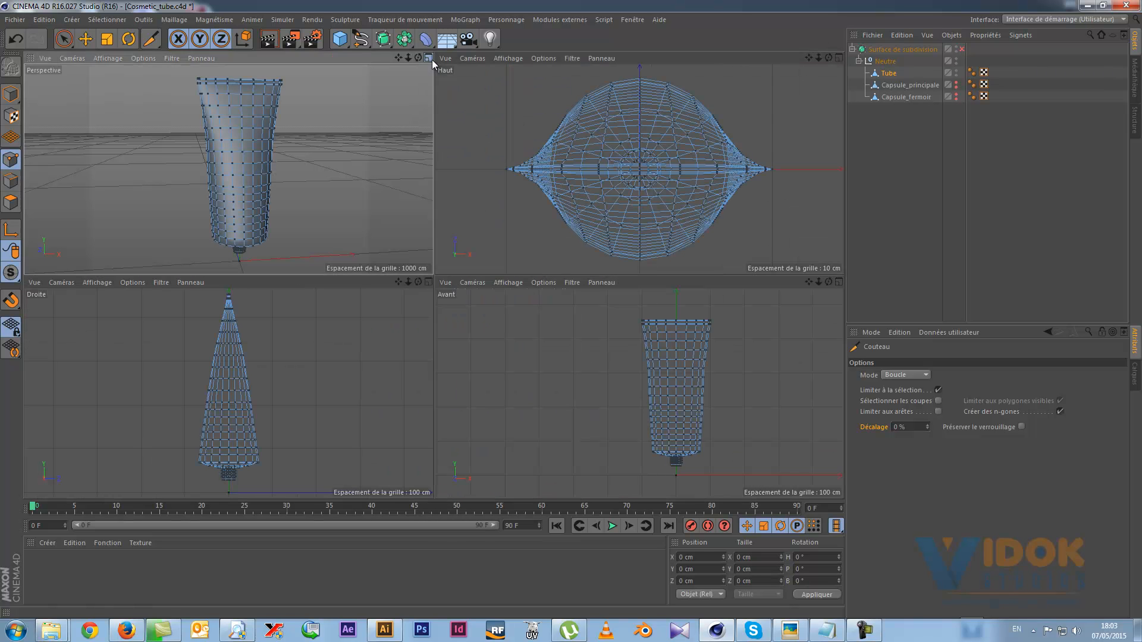
pyautogui.click(430, 59)
pyautogui.moveTo(830, 58); pyautogui.dragTo(577, 313)
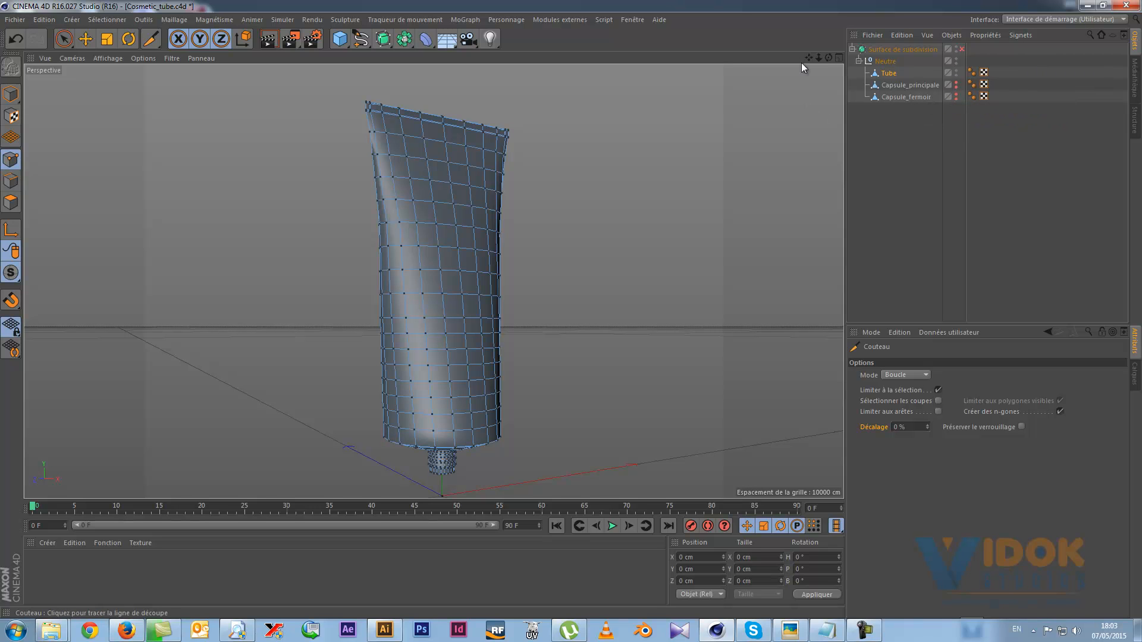
pyautogui.moveTo(565, 302); pyautogui.dragTo(576, 308)
pyautogui.moveTo(828, 58); pyautogui.dragTo(572, 297)
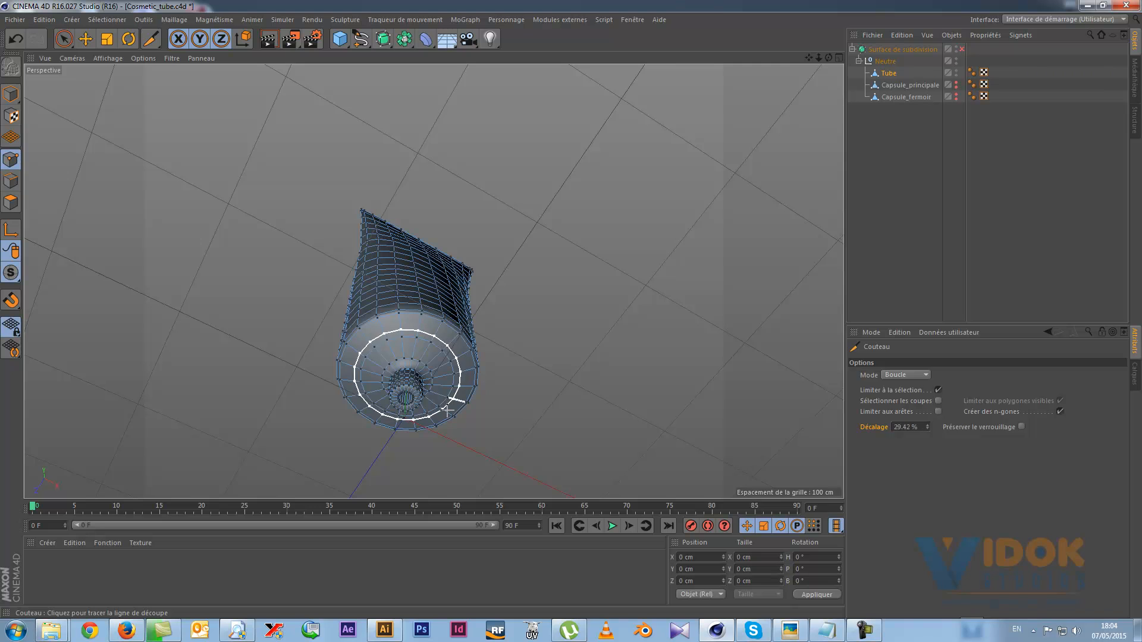
# Inspect the tube's shoulder and neck mesh from below and switch from the Knife to the Live Selection tool.
pyautogui.scroll(2, 447, 411)
pyautogui.scroll(6, 447, 411)
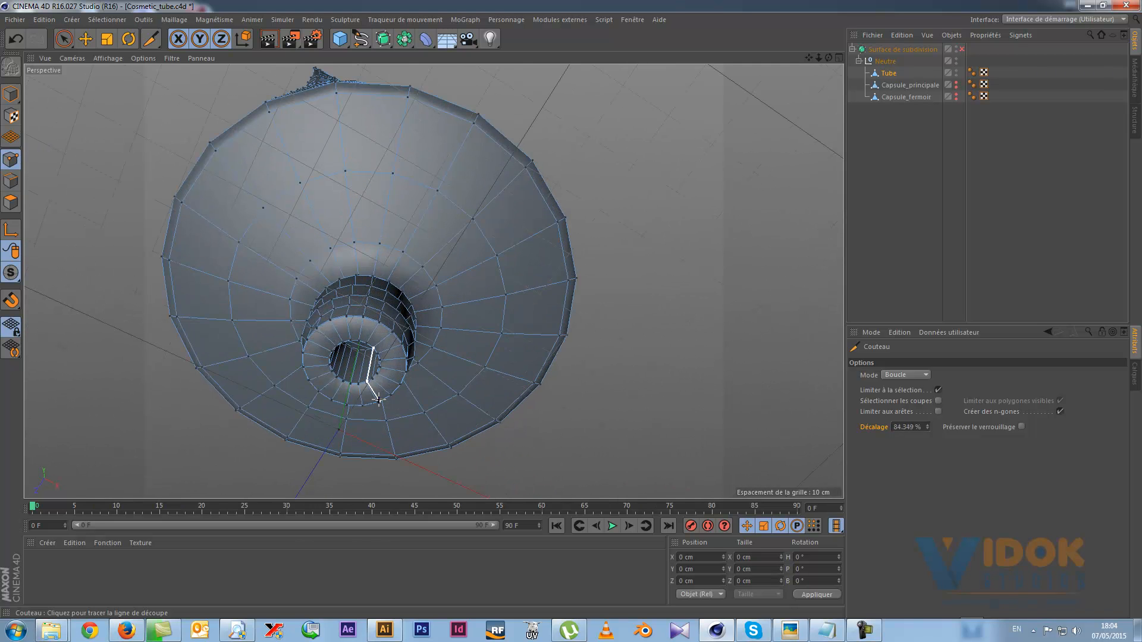
pyautogui.moveTo(829, 58); pyautogui.dragTo(571, 308)
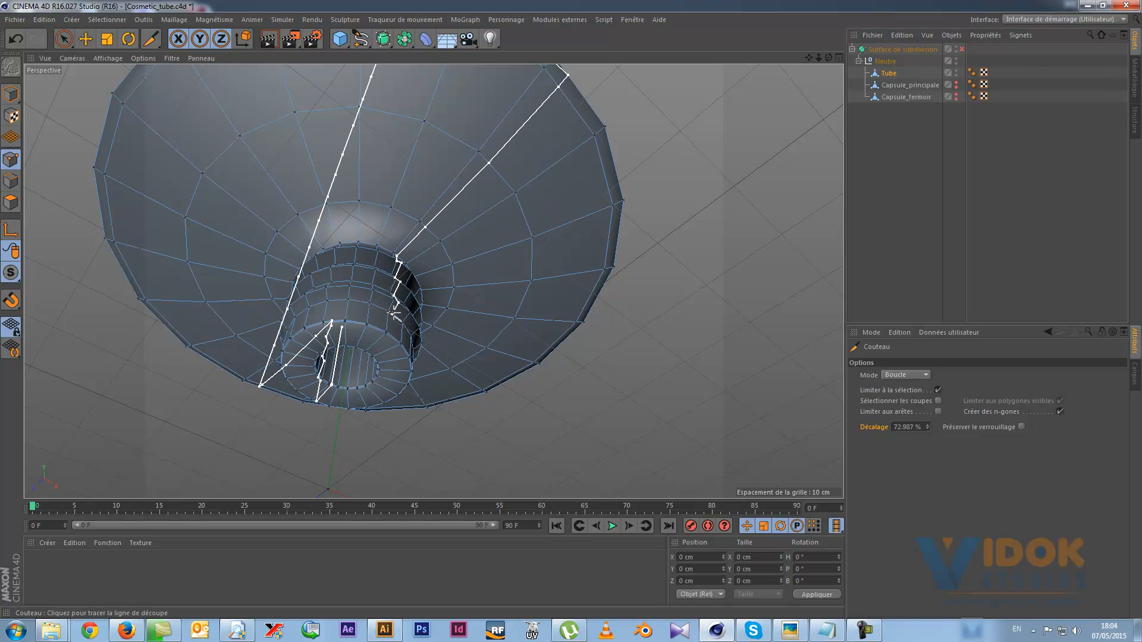
pyautogui.scroll(5, 395, 268)
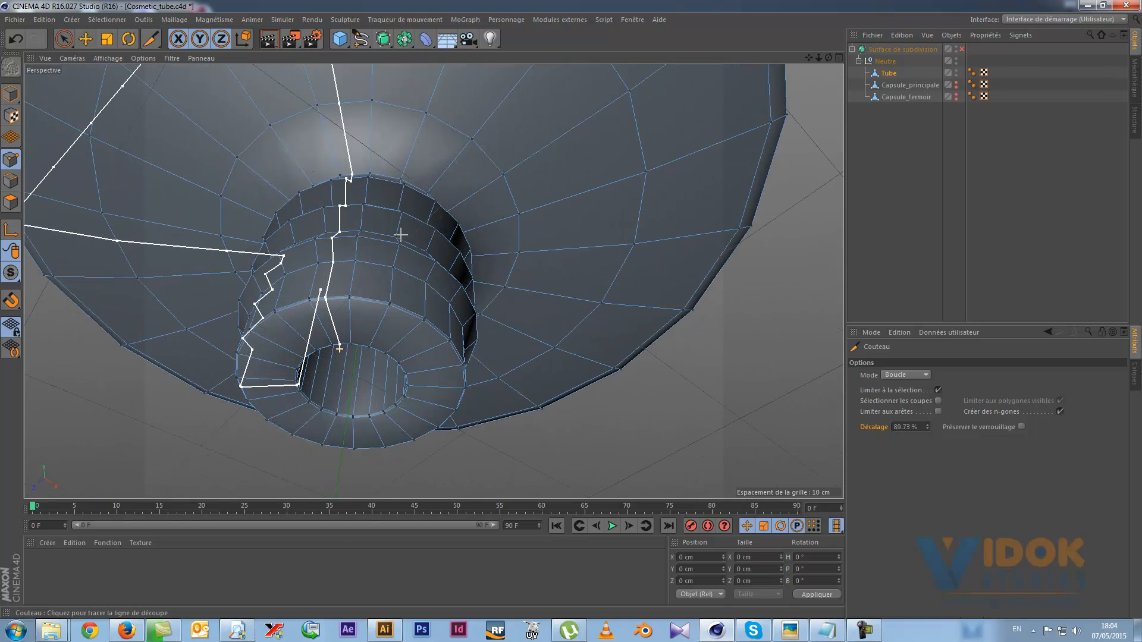
pyautogui.moveTo(828, 58); pyautogui.dragTo(575, 308)
pyautogui.scroll(-6, 704, 180)
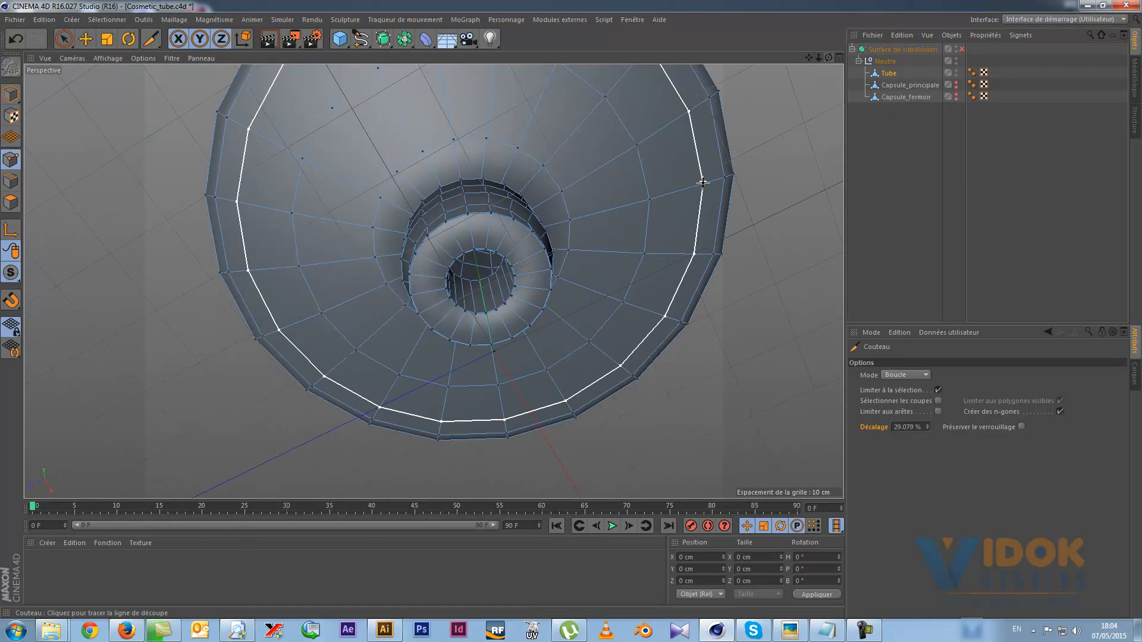
pyautogui.scroll(-9, 703, 184)
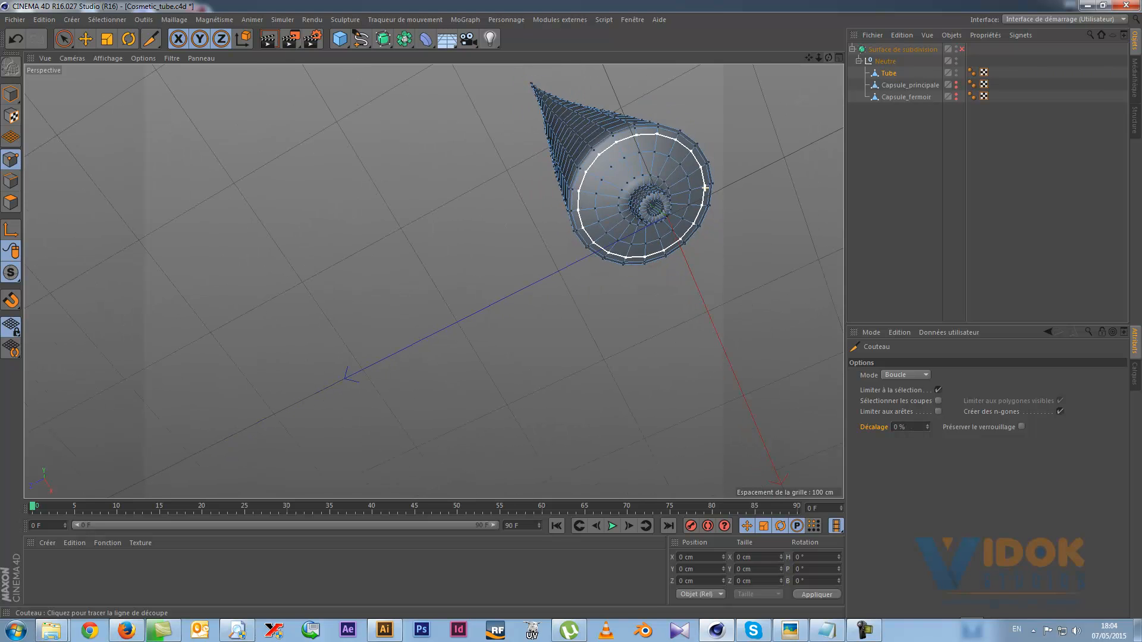
pyautogui.moveTo(828, 52); pyautogui.dragTo(158, 14)
pyautogui.click(65, 39)
pyautogui.scroll(-3, 539, 247)
pyautogui.moveTo(808, 58); pyautogui.dragTo(577, 334)
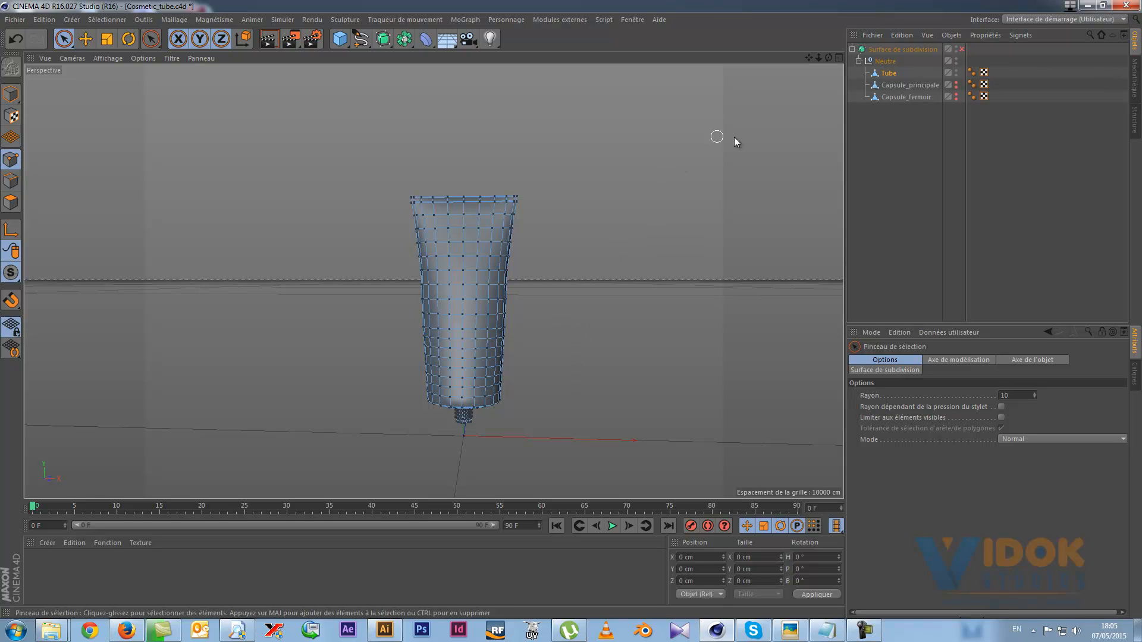
# Move the Neutre group out of the subdivision surface and delete the empty subdivision surface object.
pyautogui.click(858, 61)
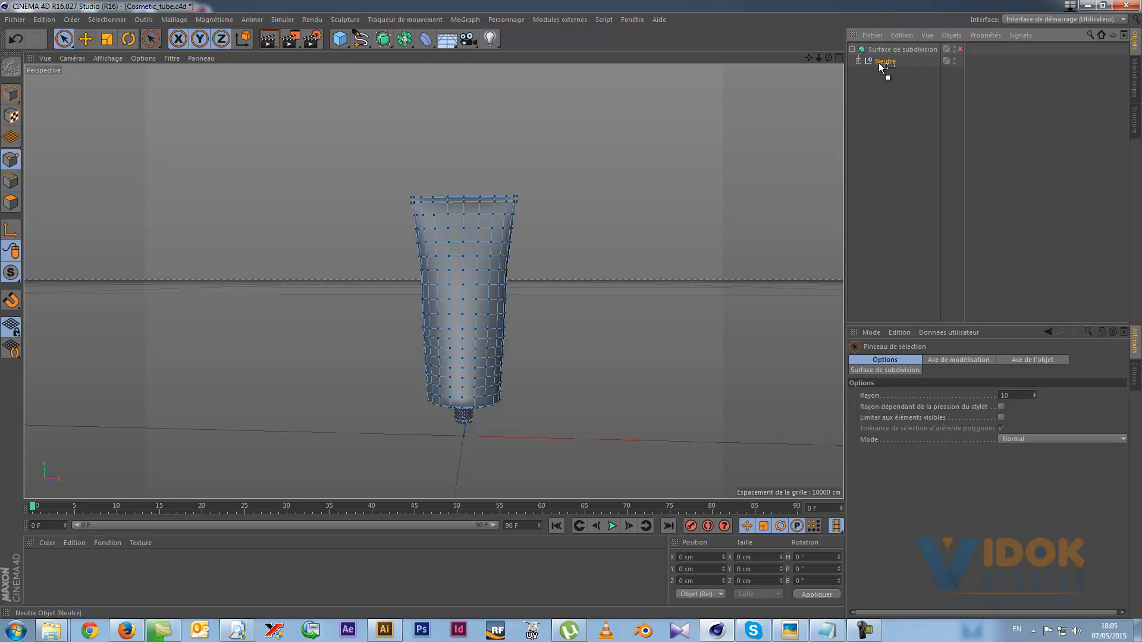
pyautogui.click(878, 62)
pyautogui.click(852, 61)
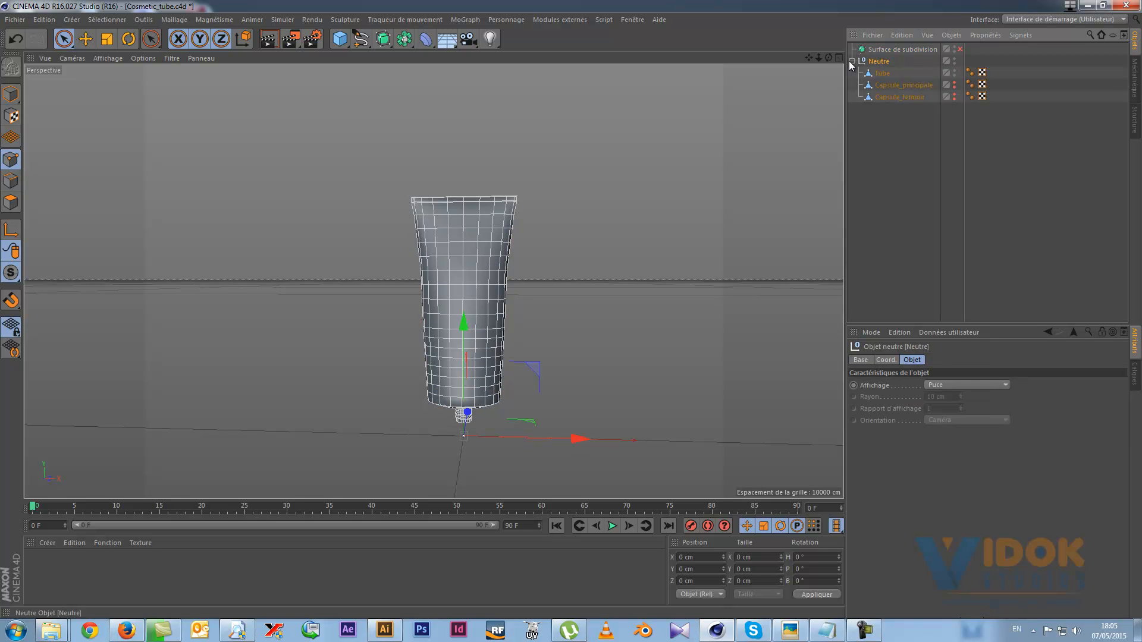
pyautogui.click(884, 50)
pyautogui.press('Delete')
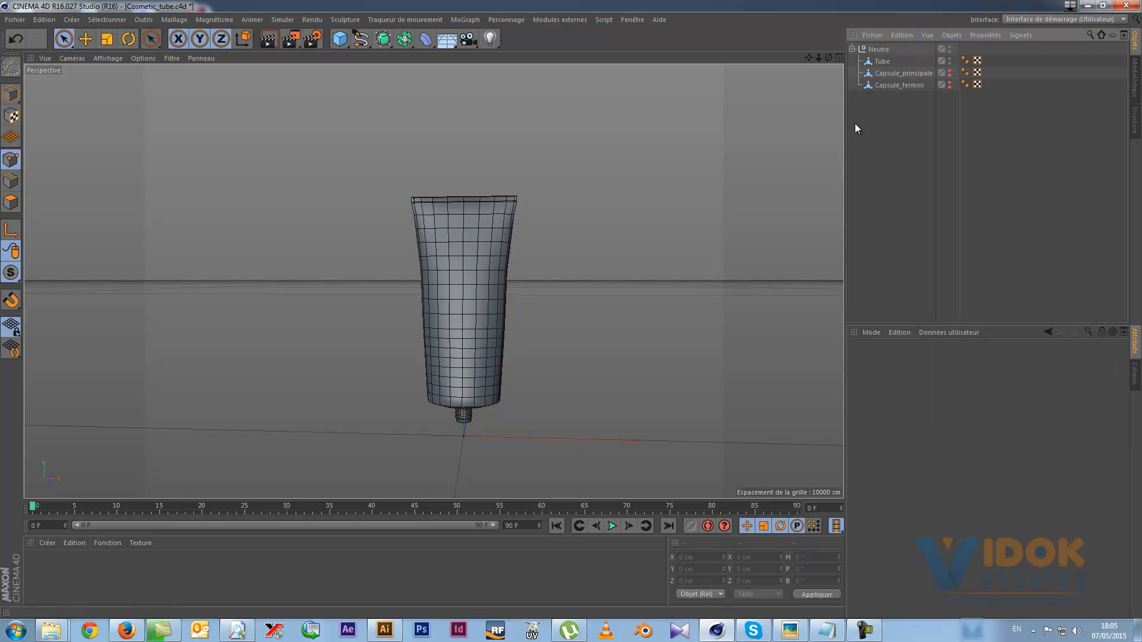
# Make the Capsule_principale and Capsule_fermoir objects visible again in the editor and the render.
pyautogui.moveTo(898, 55); pyautogui.dragTo(898, 52)
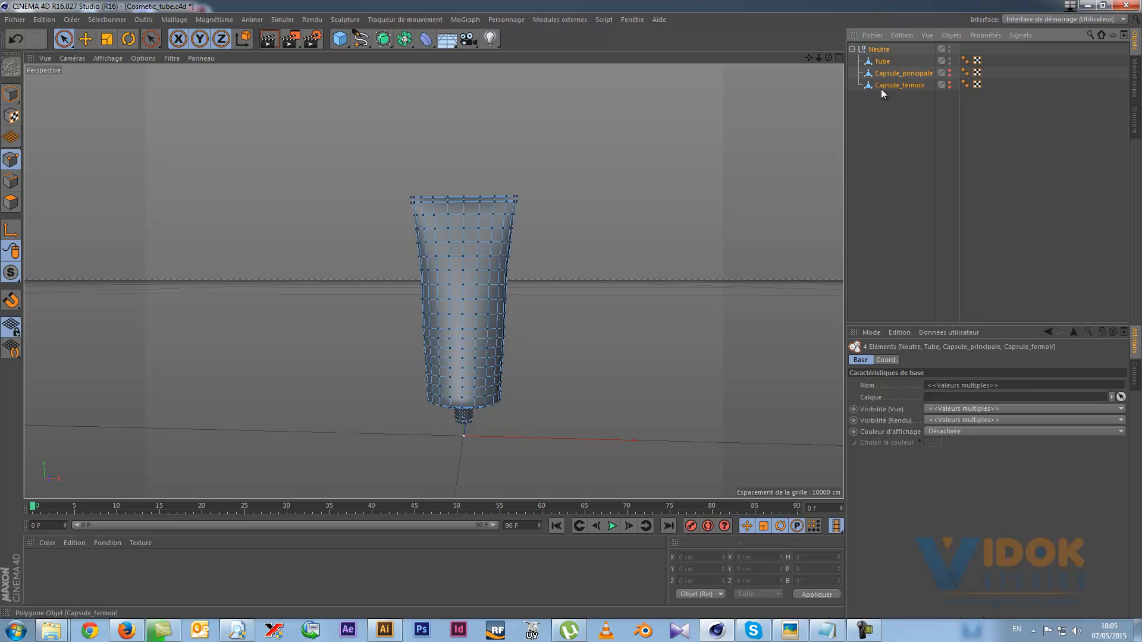
pyautogui.click(877, 50)
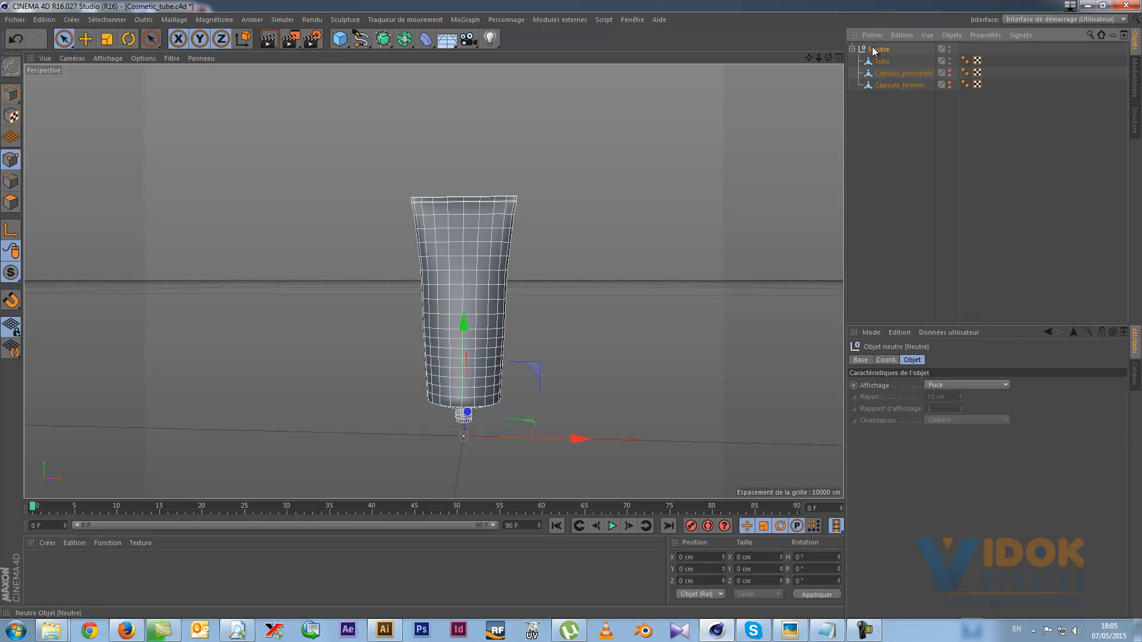
pyautogui.keyDown('alt'); pyautogui.click(947, 68); pyautogui.keyUp('alt')
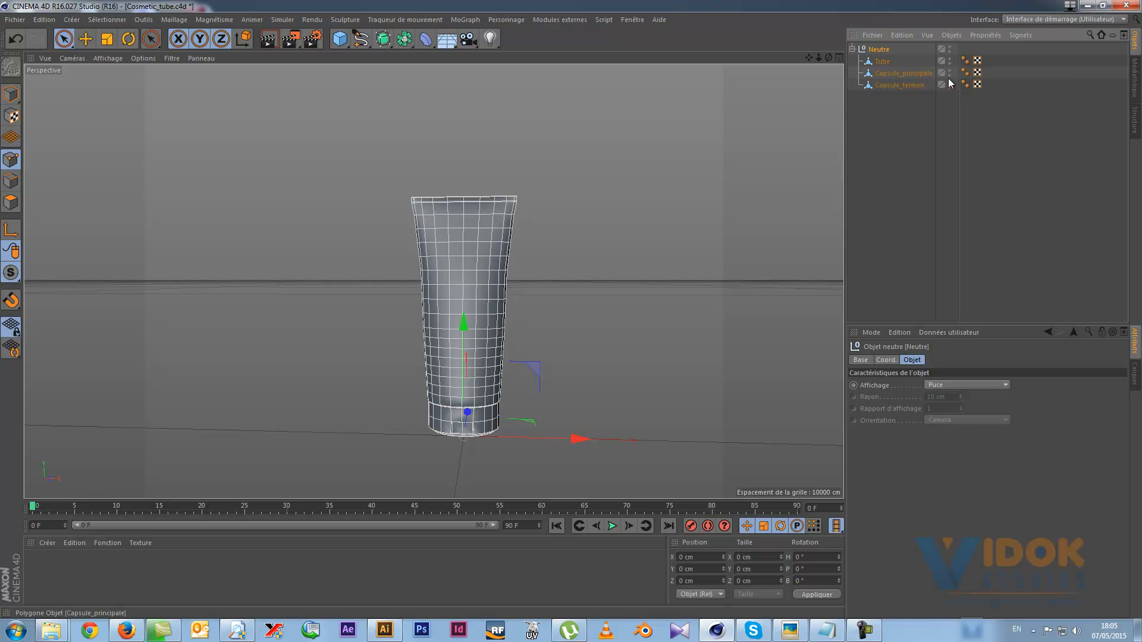
pyautogui.click(953, 81)
pyautogui.keyDown('alt'); pyautogui.click(948, 82); pyautogui.keyUp('alt')
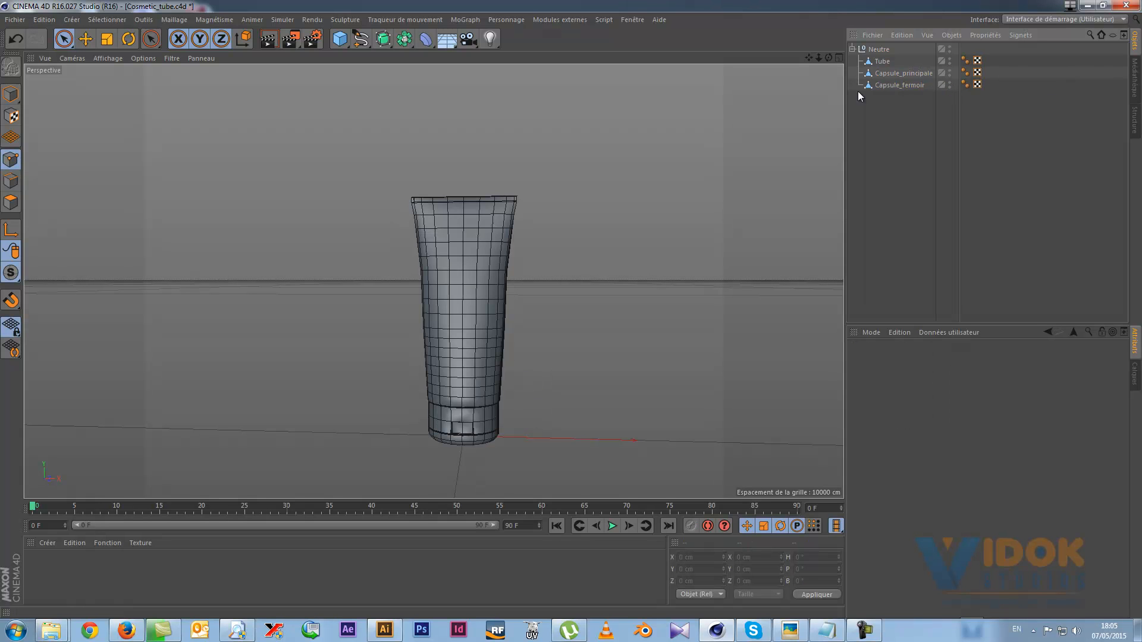
# Move Tube, Capsule_principale and Capsule_fermoir out of the Neutre group and delete the empty null.
pyautogui.moveTo(893, 69); pyautogui.dragTo(889, 60)
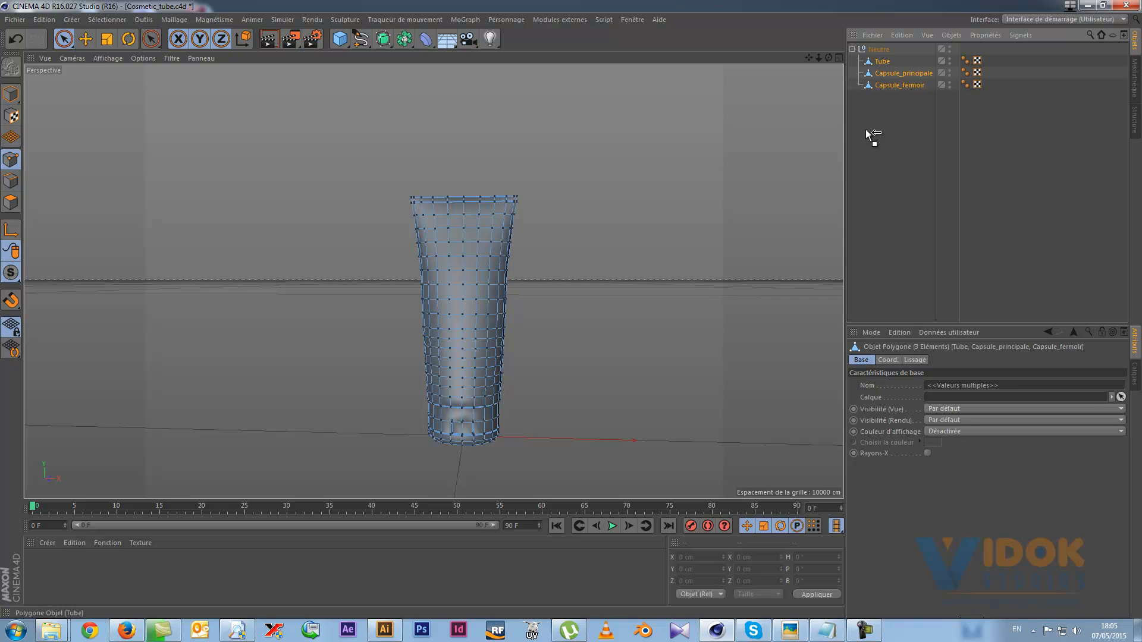
pyautogui.click(879, 49)
pyautogui.press('Delete')
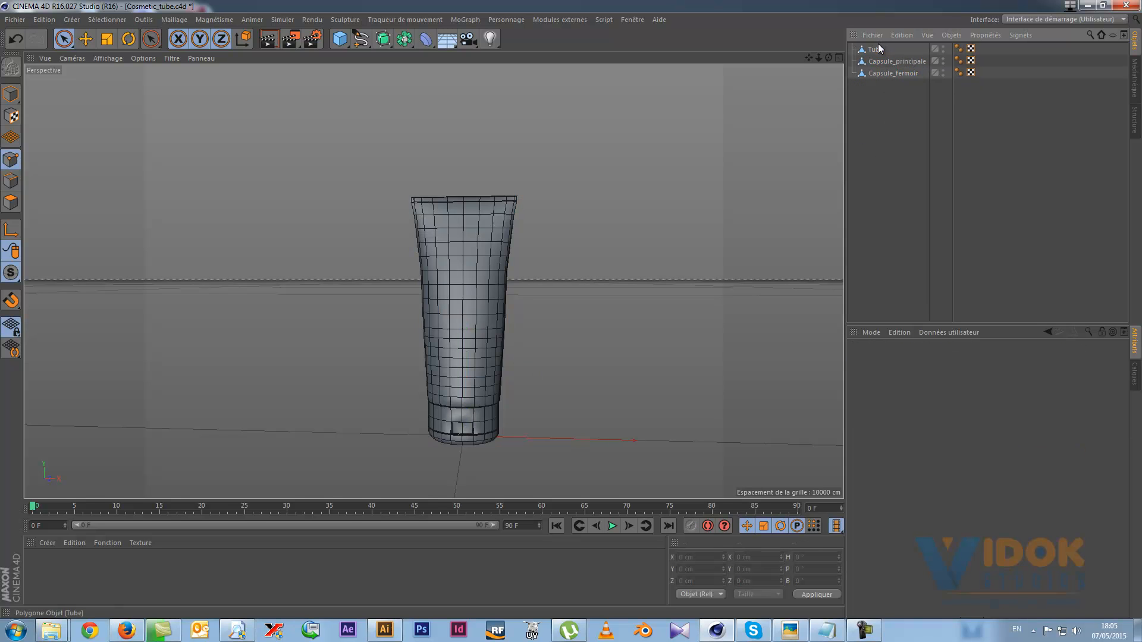
# Export the model as a Wavefront OBJ named Cosmetic_tube into the TUTO folder, with the scale factor in centimetres.
pyautogui.scroll(3, 429, 458)
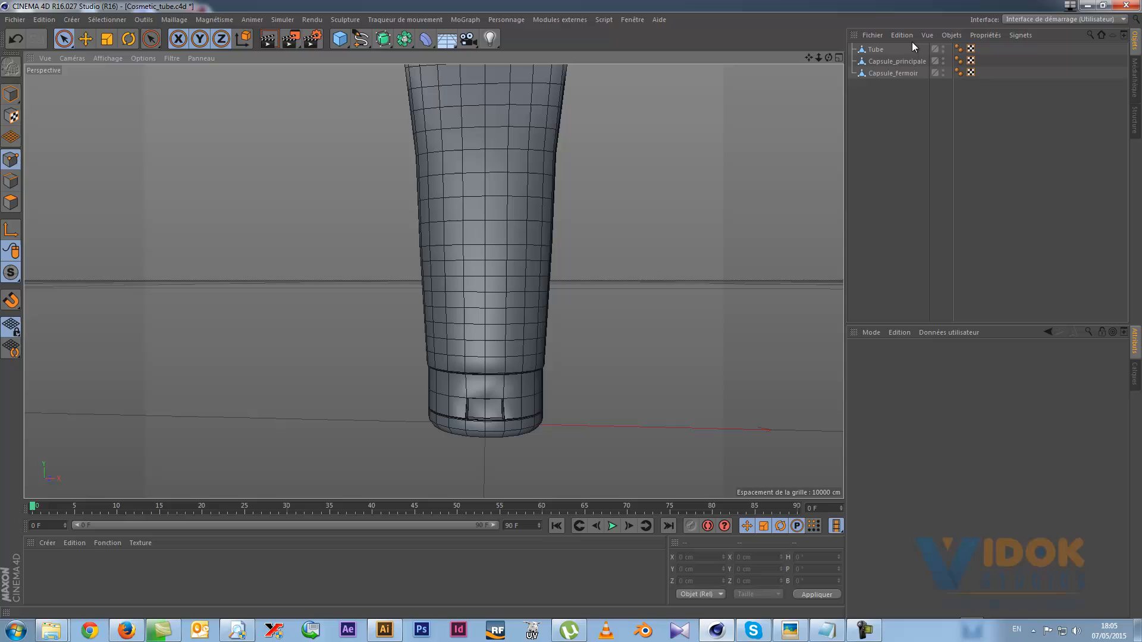
pyautogui.click(15, 19)
pyautogui.moveTo(49, 212)
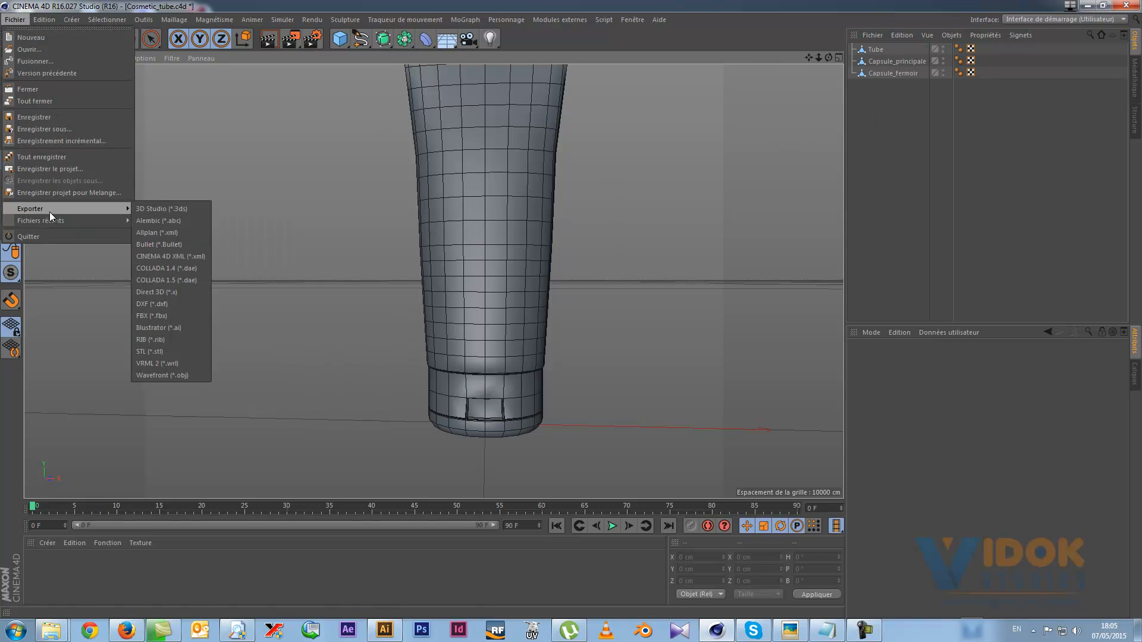
pyautogui.click(188, 375)
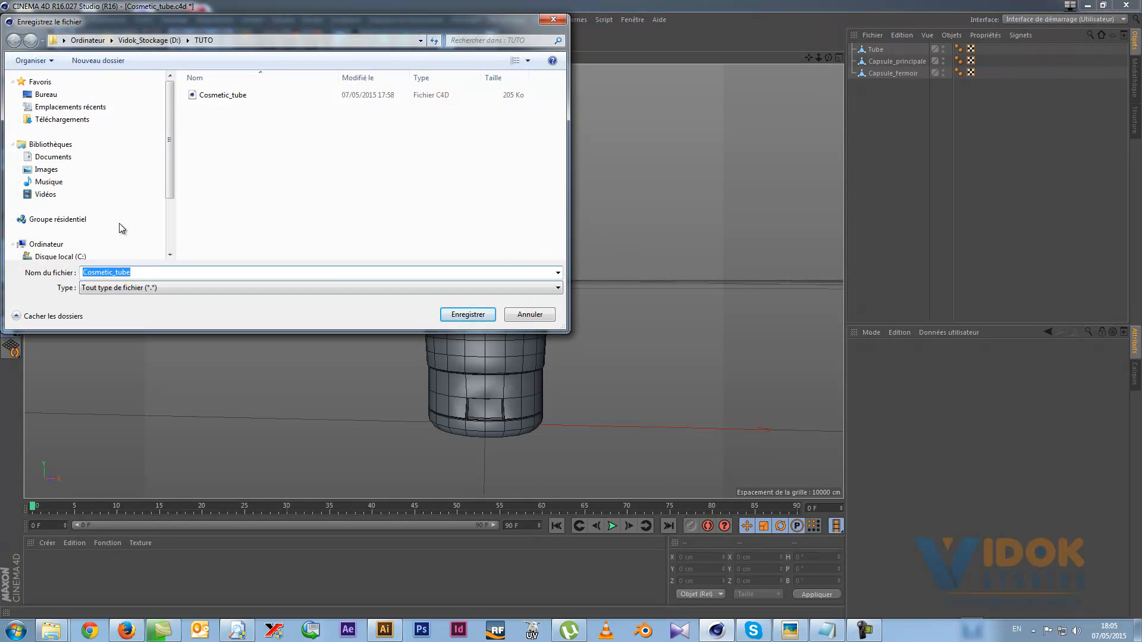
pyautogui.moveTo(229, 22); pyautogui.dragTo(324, 52)
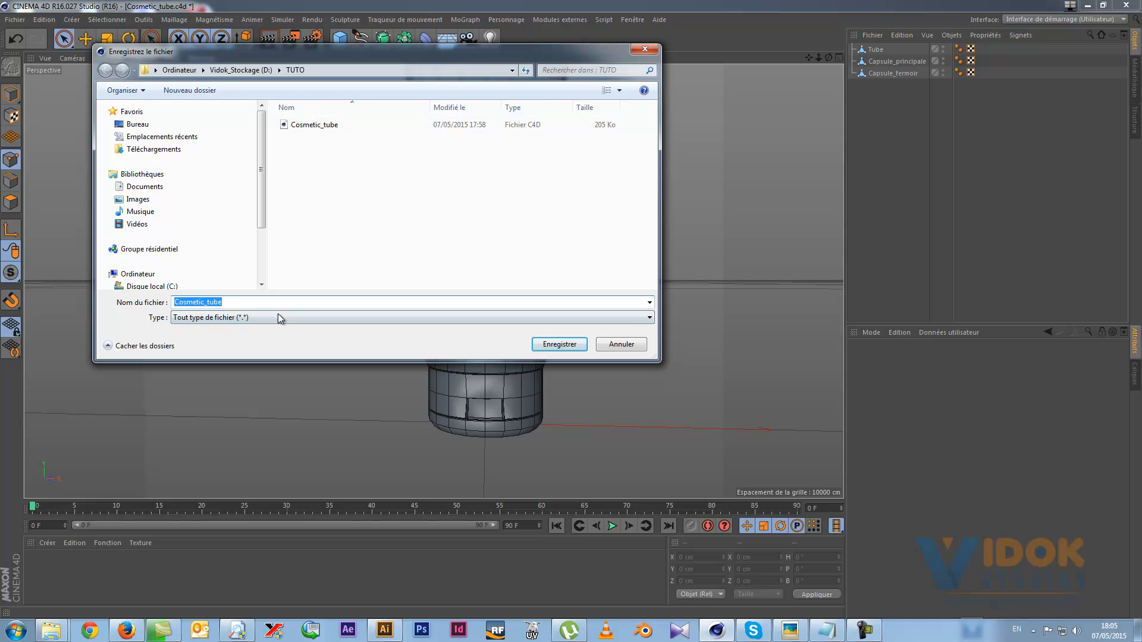
pyautogui.click(553, 345)
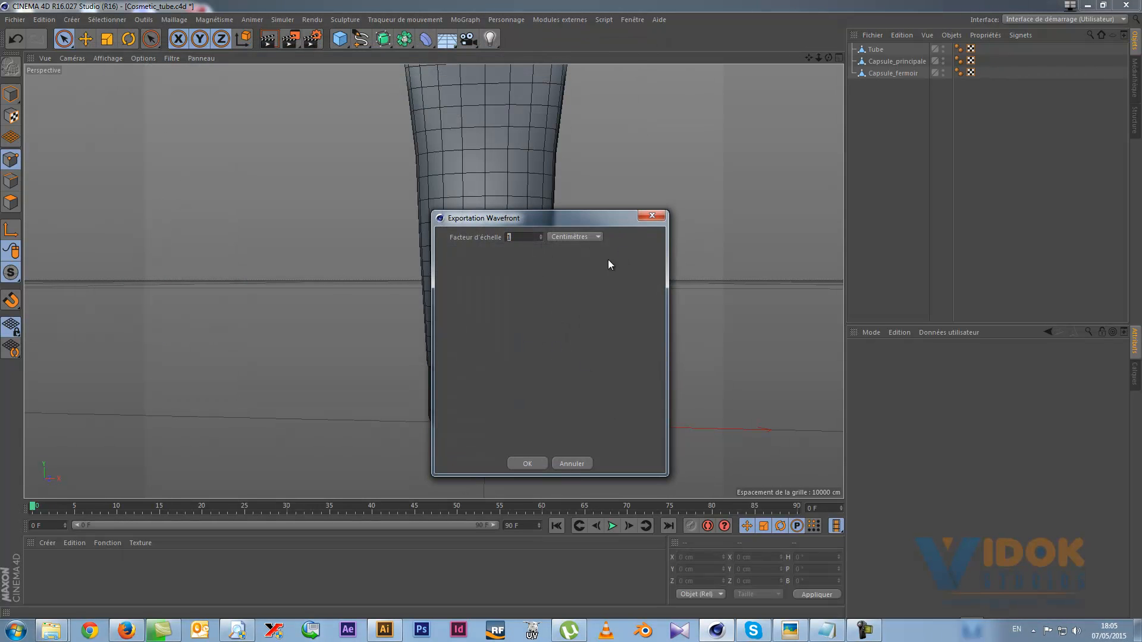
pyautogui.click(528, 463)
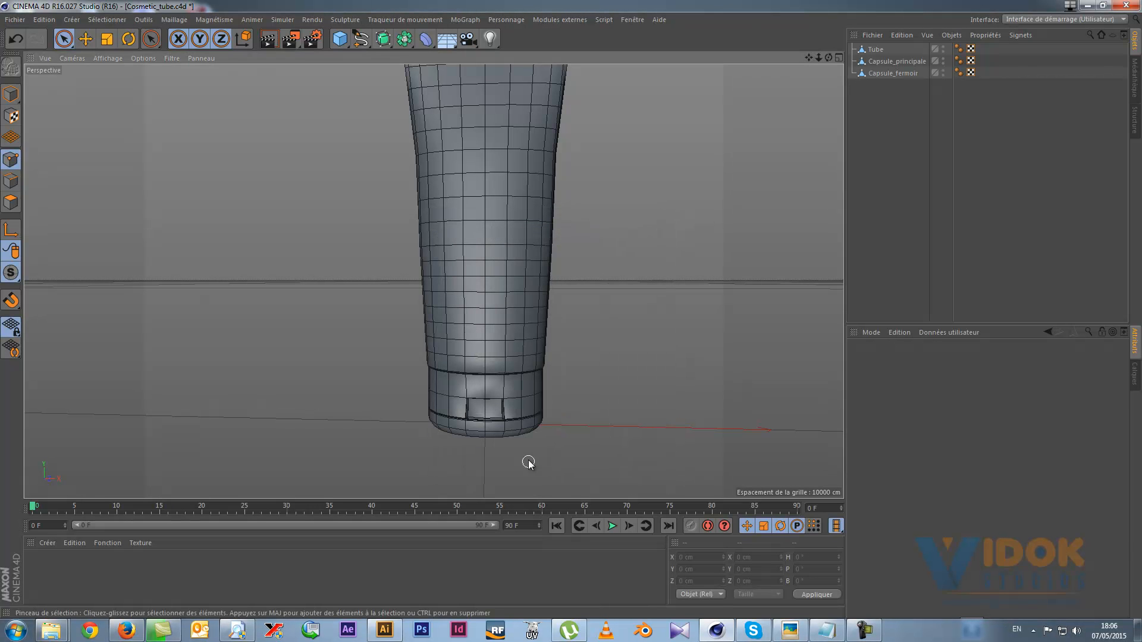
# Minimise the modelling program and the video render progress window, and expand the Display options in UVLayout.
pyautogui.click(1087, 5)
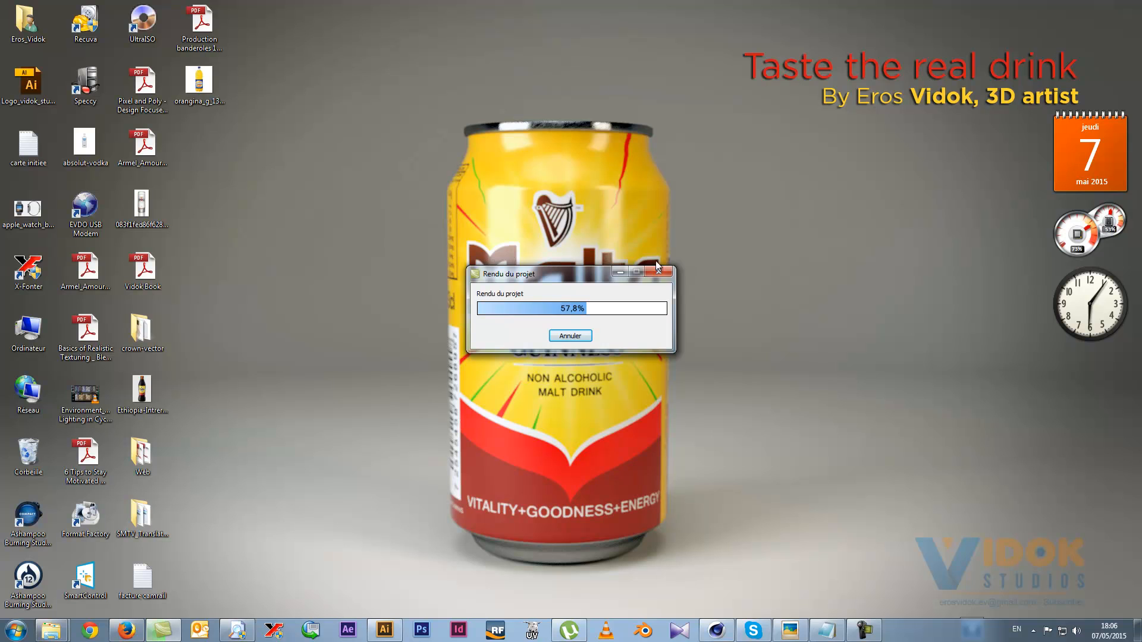
pyautogui.click(618, 271)
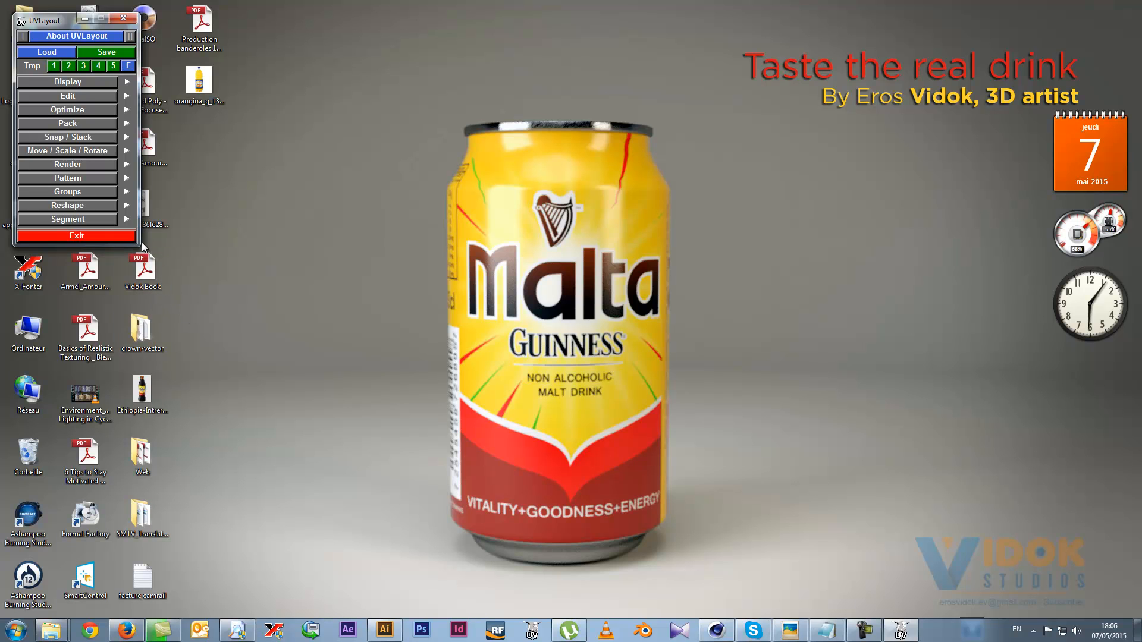
pyautogui.click(55, 85)
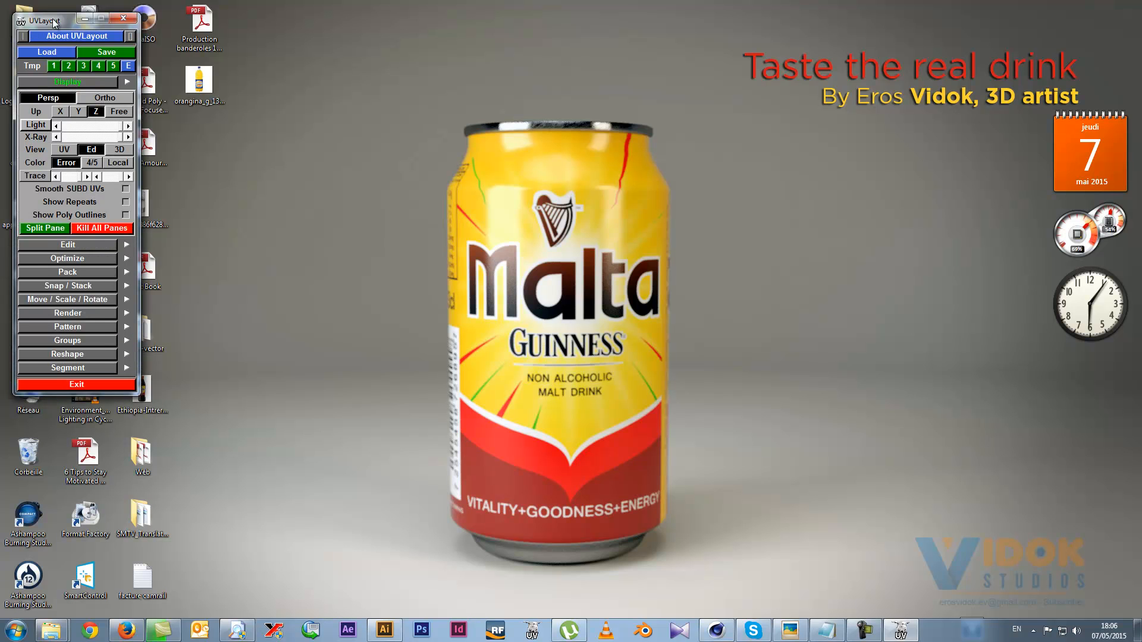
pyautogui.moveTo(55, 22); pyautogui.dragTo(59, 22)
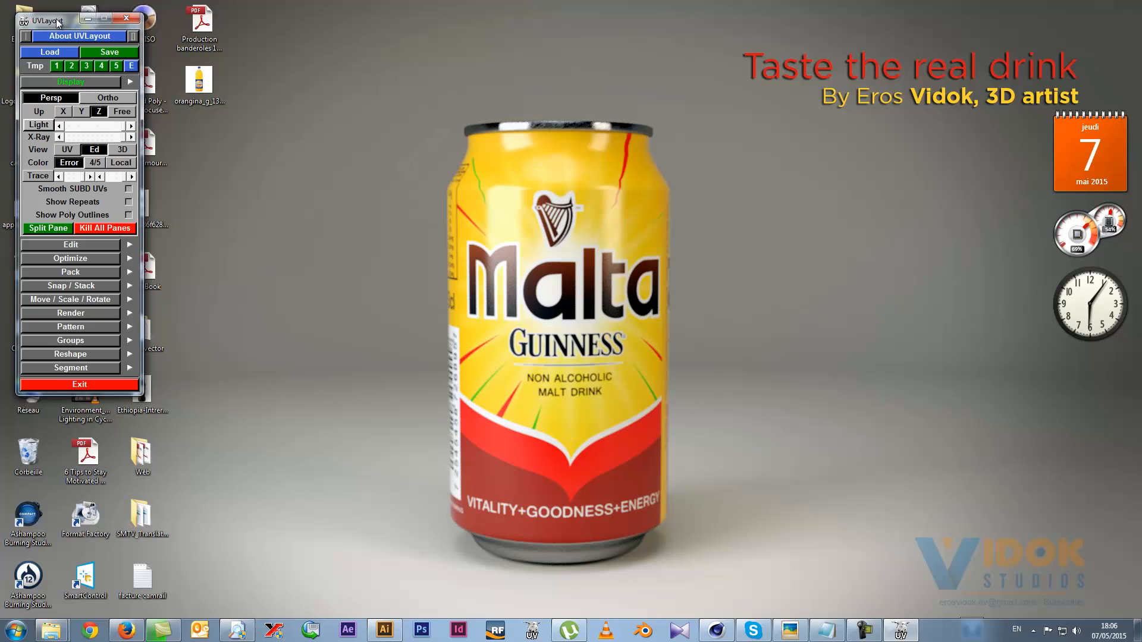
# Start loading a model and set the load directory to the TUTO folder on the Vidok_Stockage (D:) drive.
pyautogui.click(50, 53)
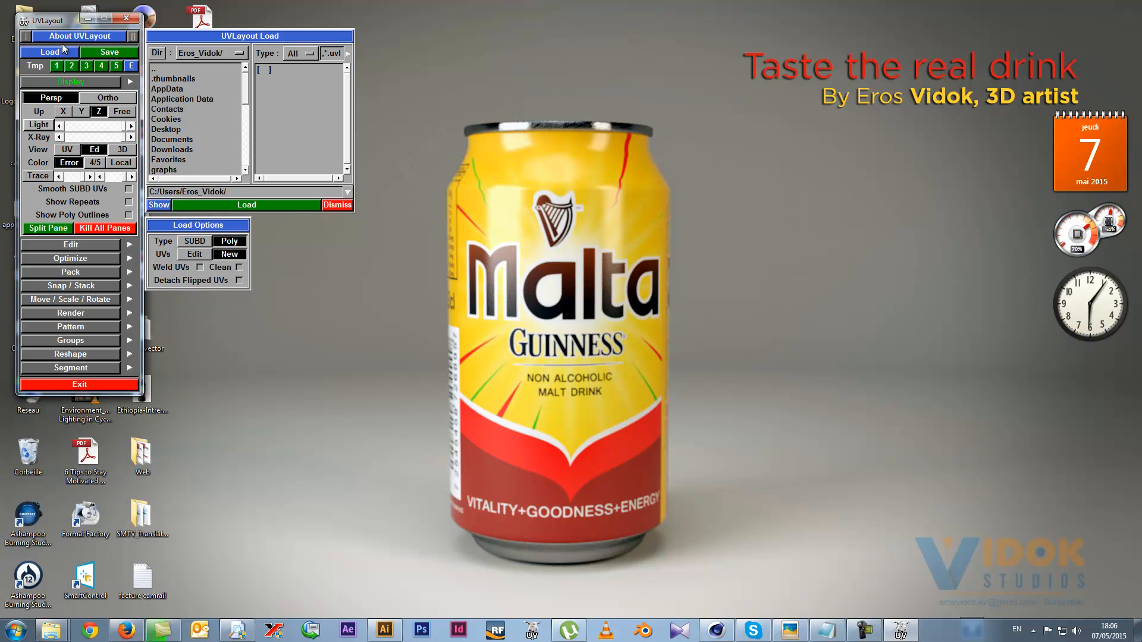
pyautogui.click(156, 52)
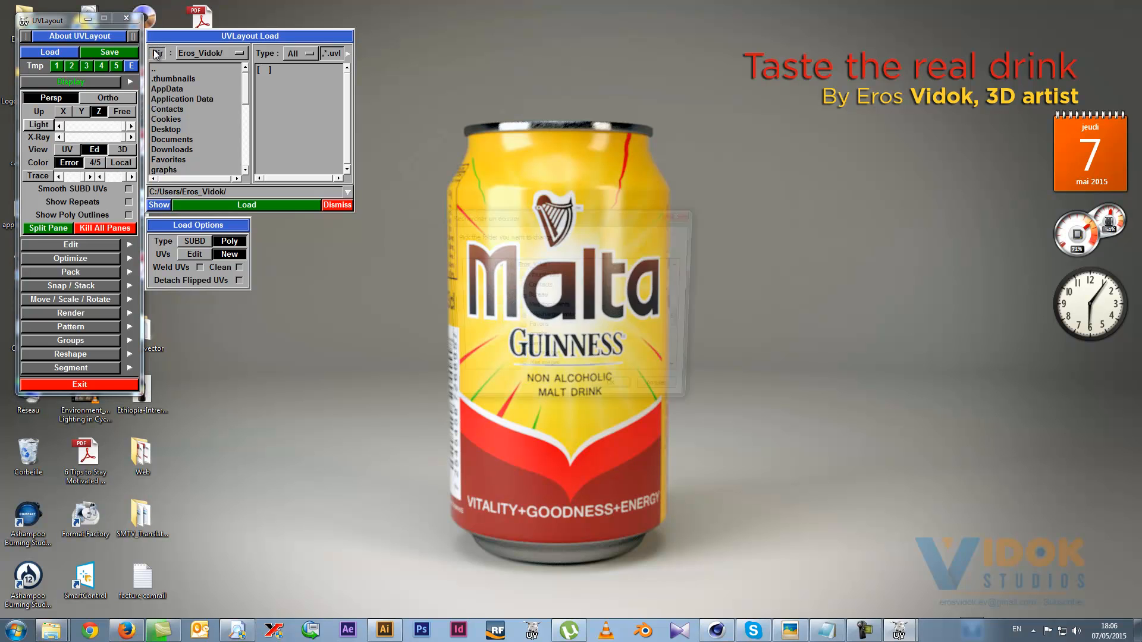
pyautogui.moveTo(681, 320); pyautogui.dragTo(686, 285)
pyautogui.click(474, 350)
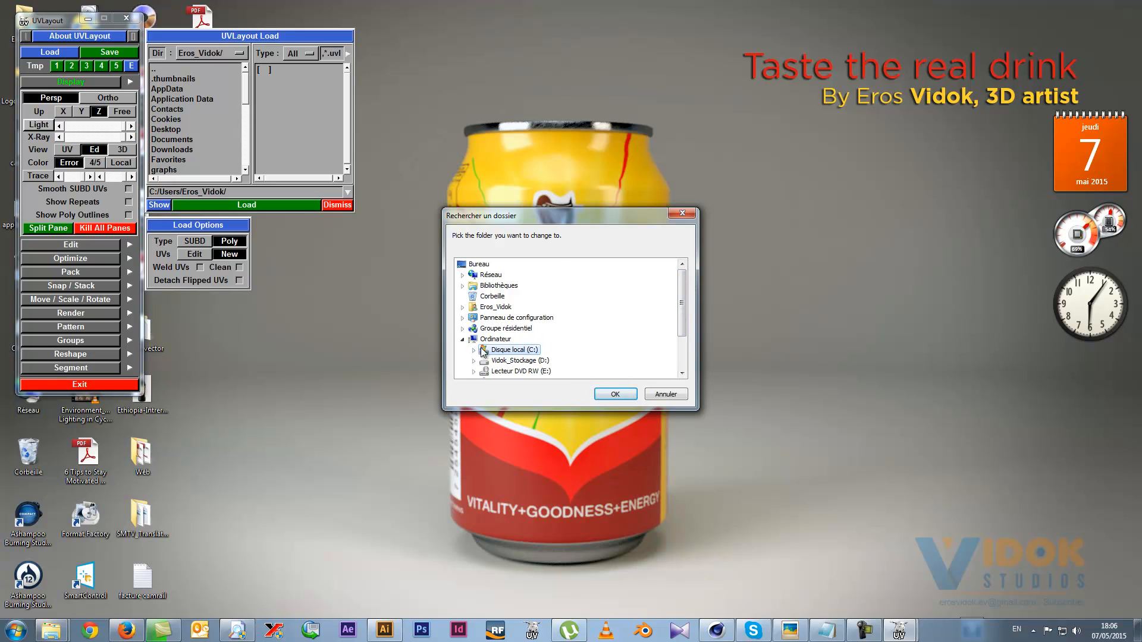
pyautogui.doubleClick(525, 362)
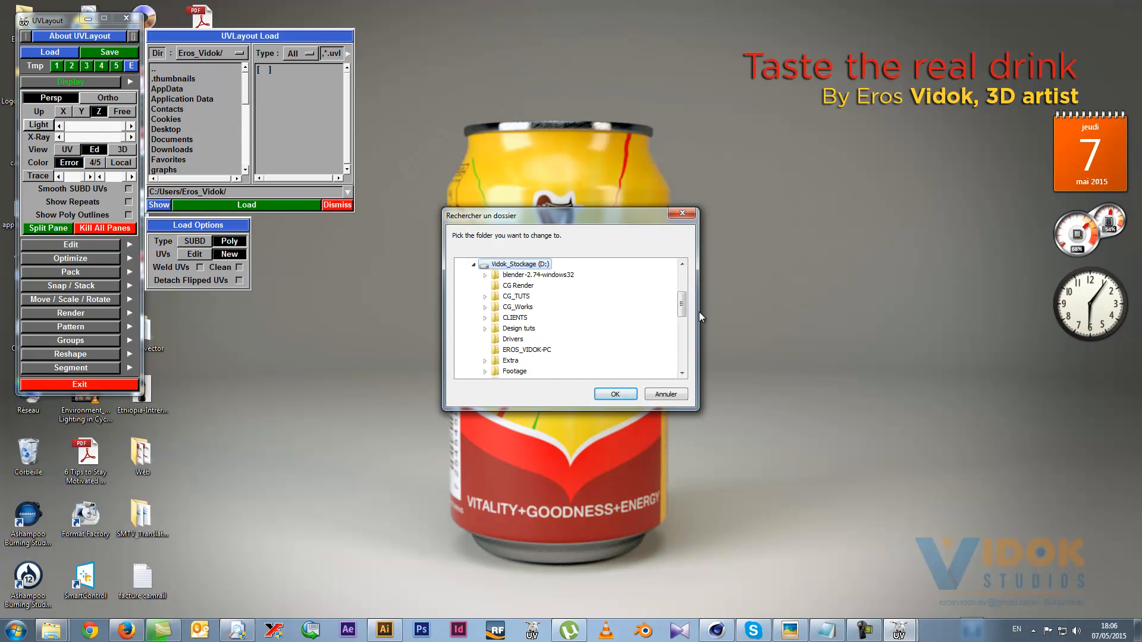
pyautogui.moveTo(682, 305); pyautogui.dragTo(684, 334)
pyautogui.click(509, 361)
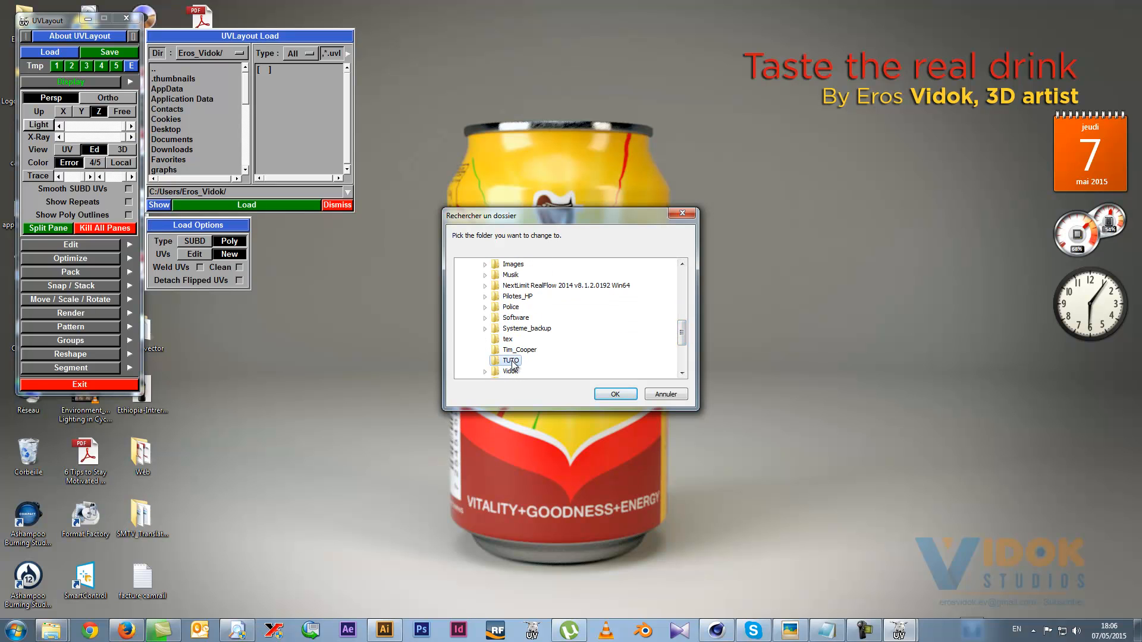
pyautogui.click(615, 394)
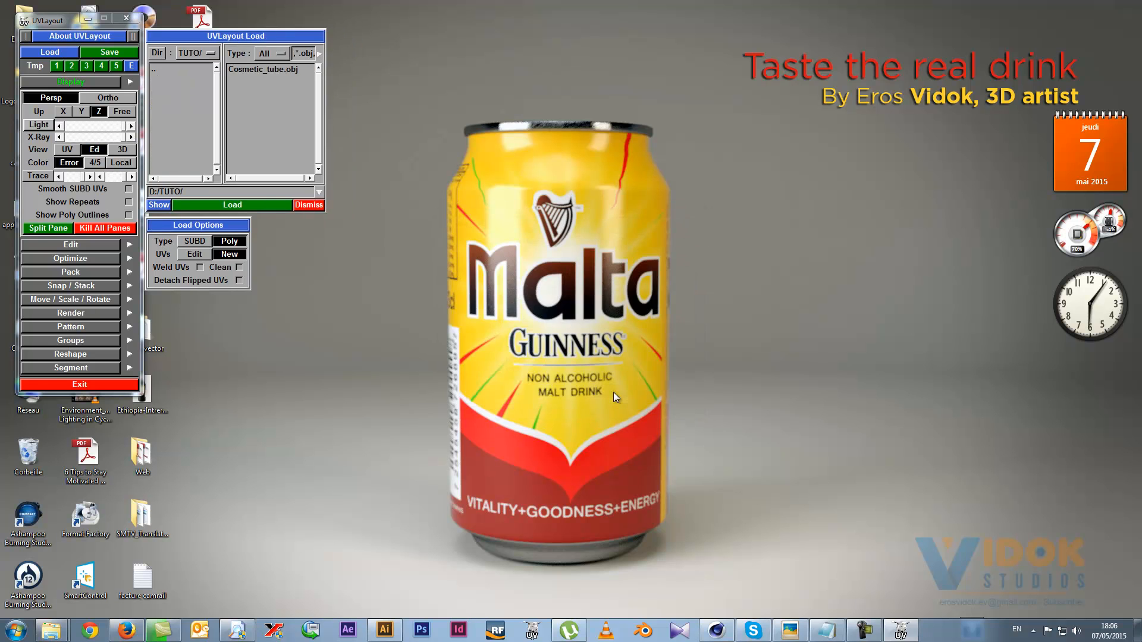
# Load Cosmetic_tube.obj and enlarge the model window to fill most of the screen.
pyautogui.click(261, 70)
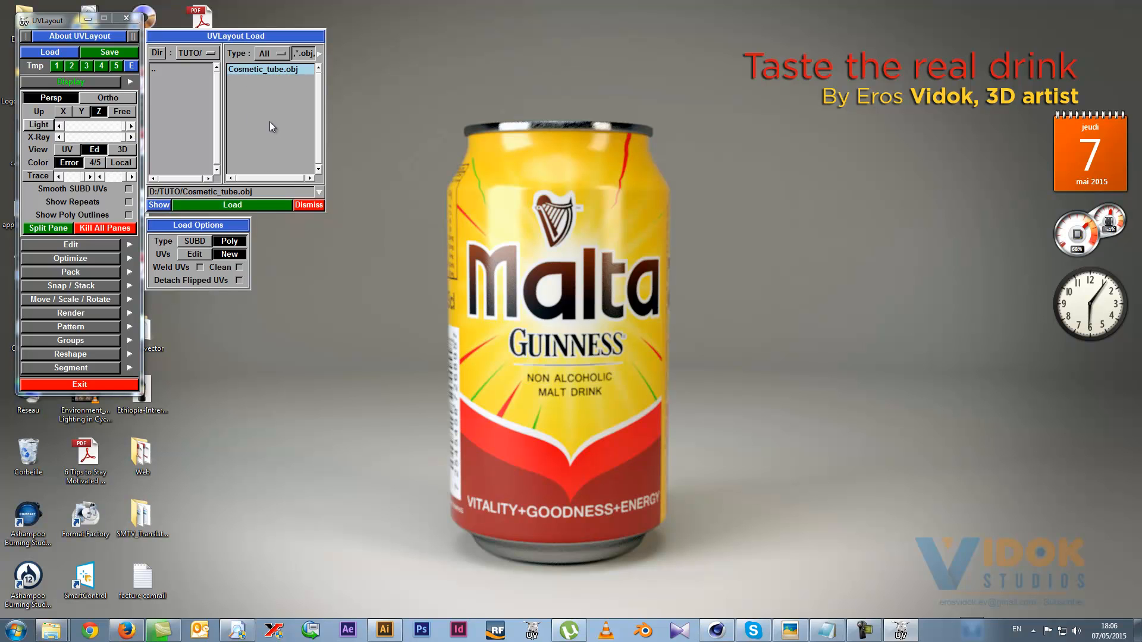
pyautogui.click(240, 205)
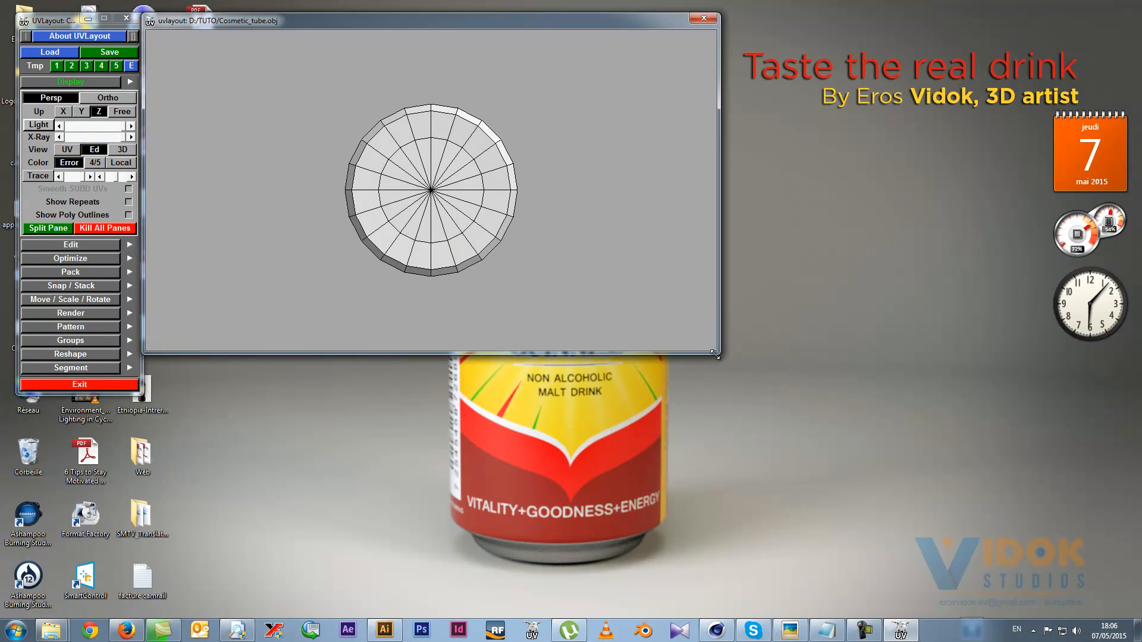
pyautogui.moveTo(714, 353); pyautogui.dragTo(1080, 587)
# Examine the loaded tube model from its base and from the side, at several distances.
pyautogui.moveTo(666, 315); pyautogui.dragTo(632, 289, button='right')
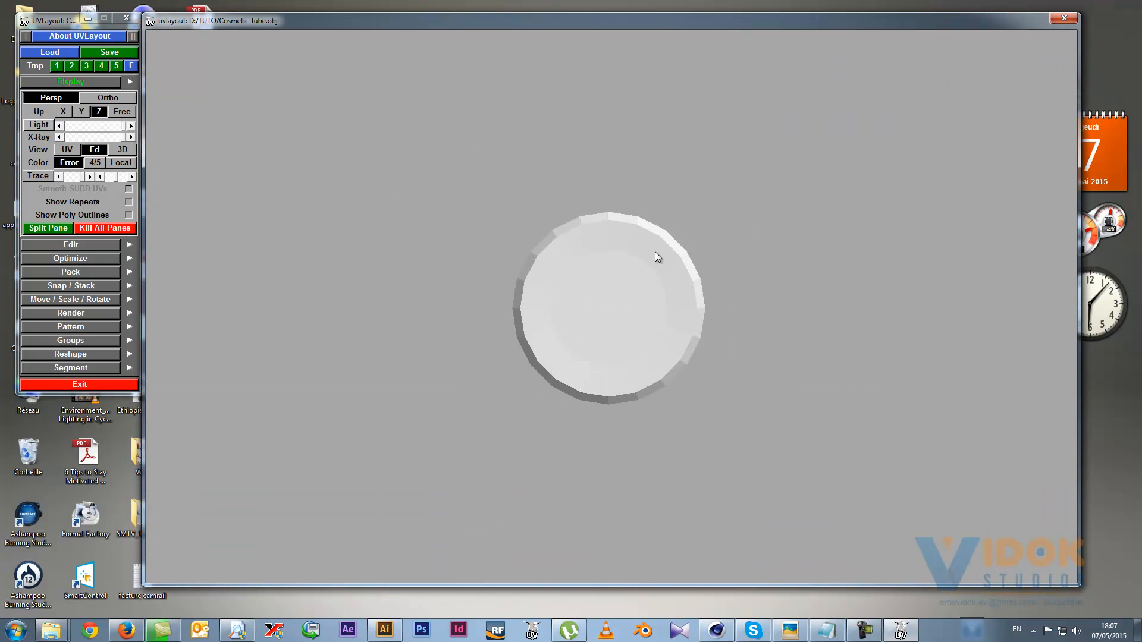
pyautogui.moveTo(695, 217); pyautogui.dragTo(663, 228, button='right')
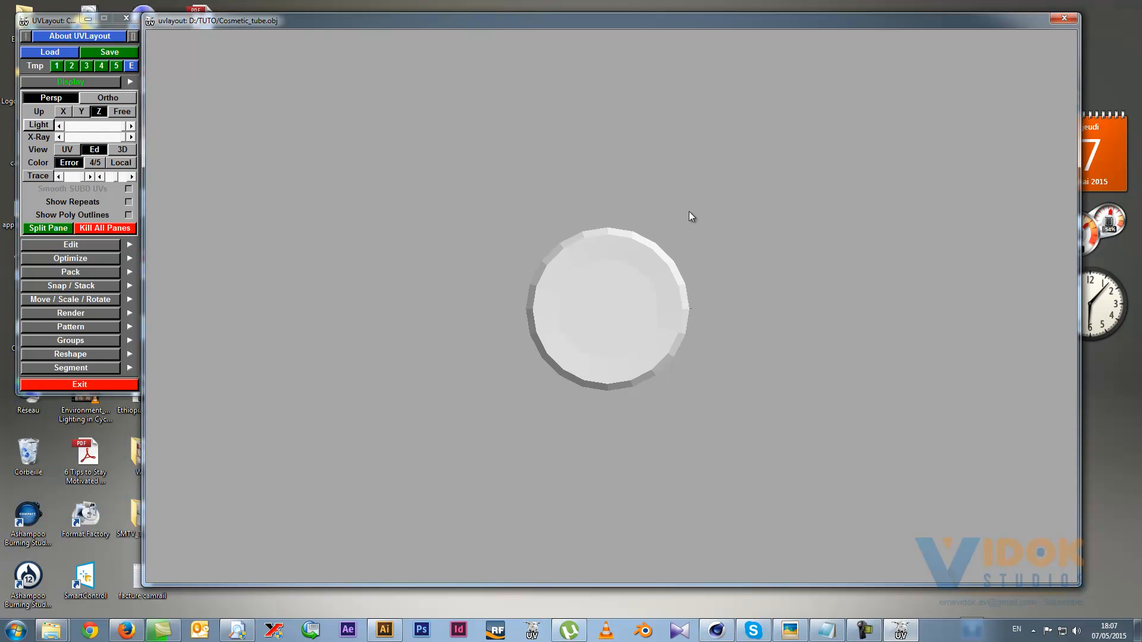
pyautogui.moveTo(697, 202); pyautogui.dragTo(694, 294)
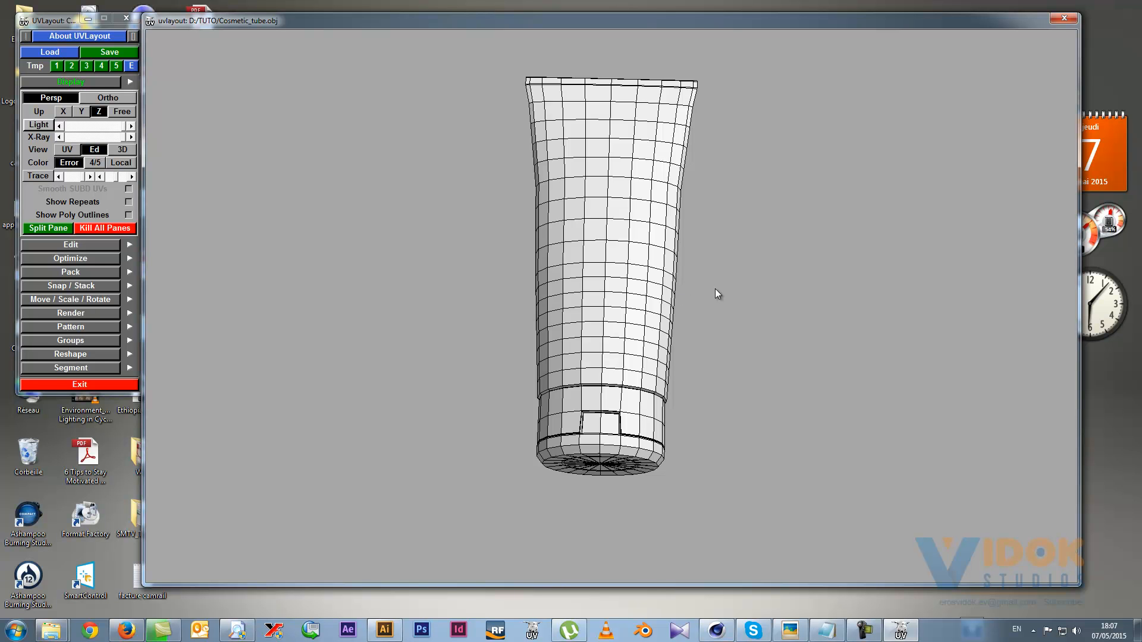
pyautogui.moveTo(717, 280); pyautogui.dragTo(713, 330)
pyautogui.moveTo(723, 282)
pyautogui.mouseDown()
pyautogui.moveTo(723, 300)
pyautogui.moveTo(736, 273)
pyautogui.mouseUp()
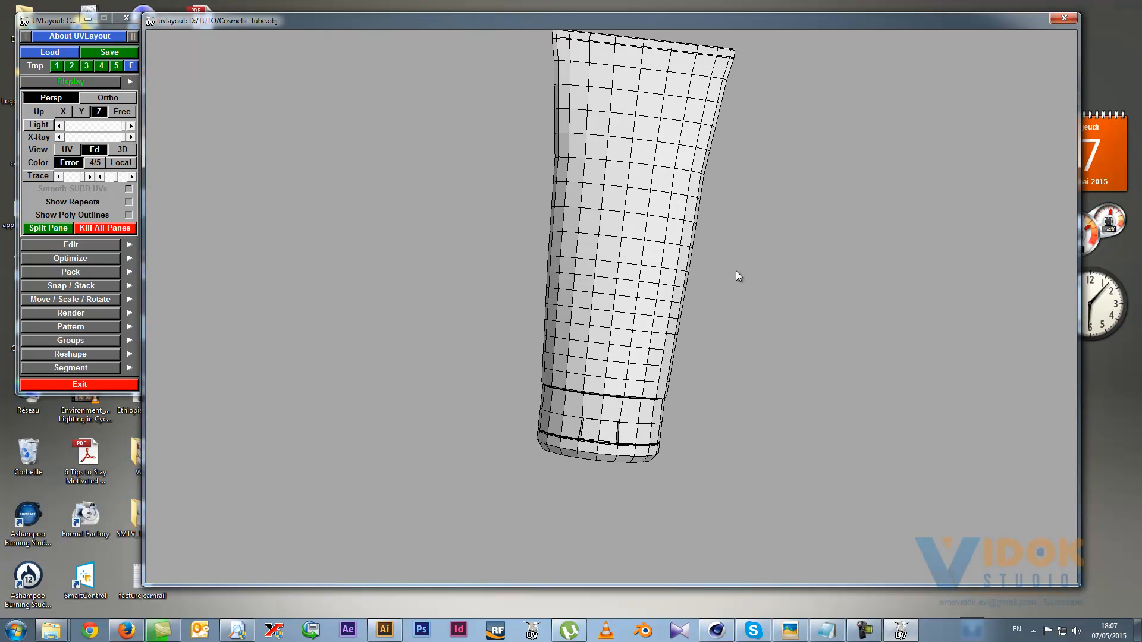
pyautogui.scroll(-4, 680, 255)
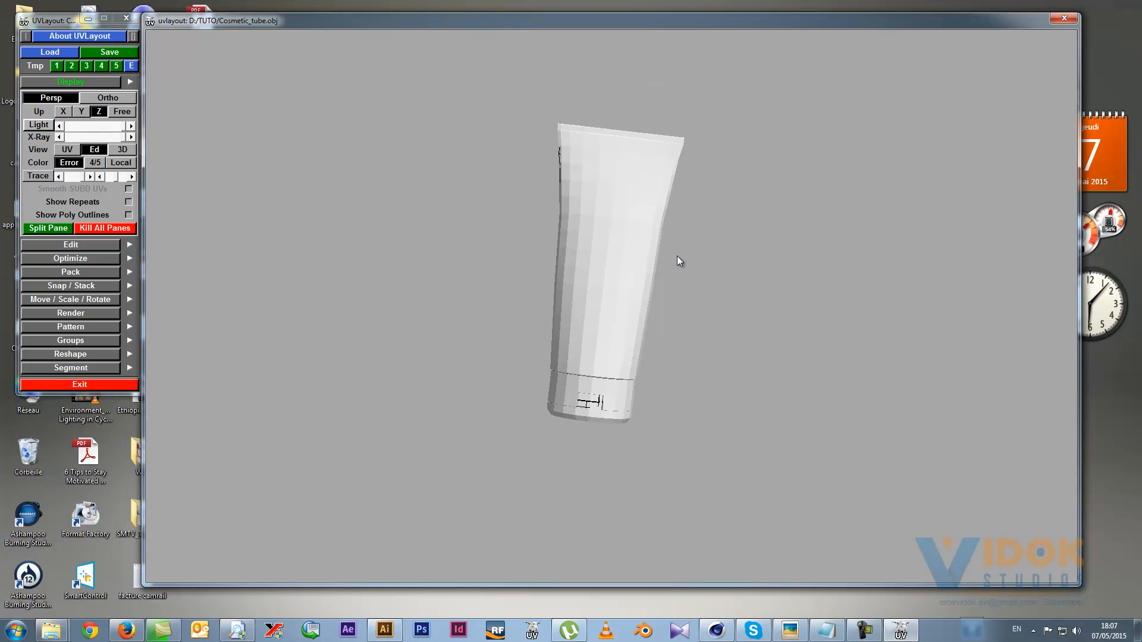
pyautogui.scroll(-1, 680, 256)
pyautogui.moveTo(679, 256); pyautogui.dragTo(655, 258, button='middle')
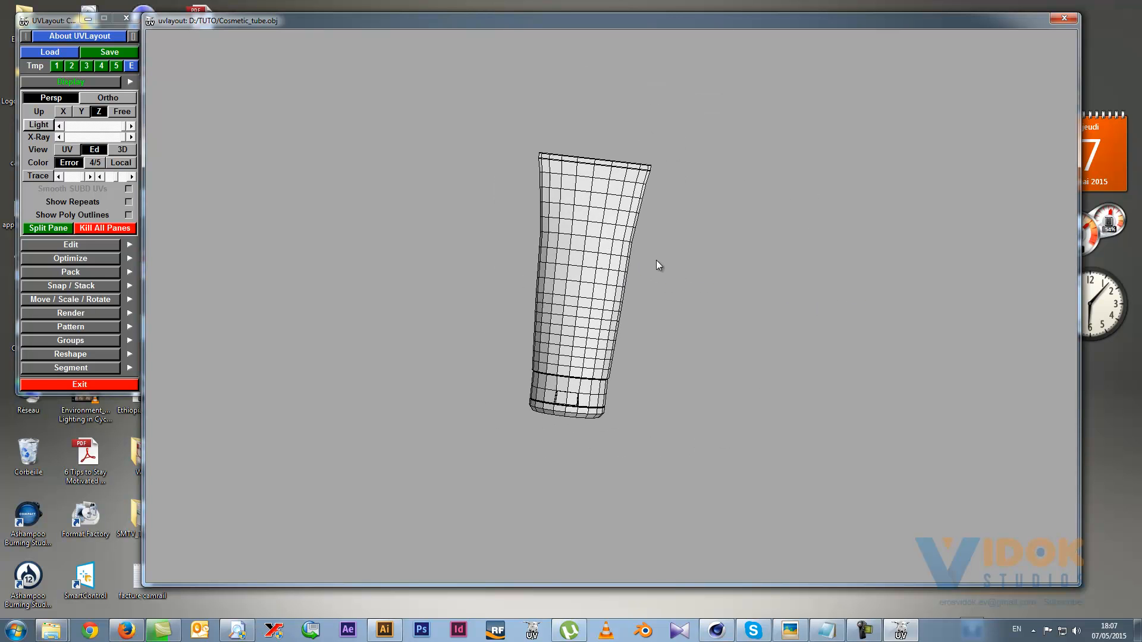
pyautogui.moveTo(435, 283); pyautogui.dragTo(578, 257, button='middle')
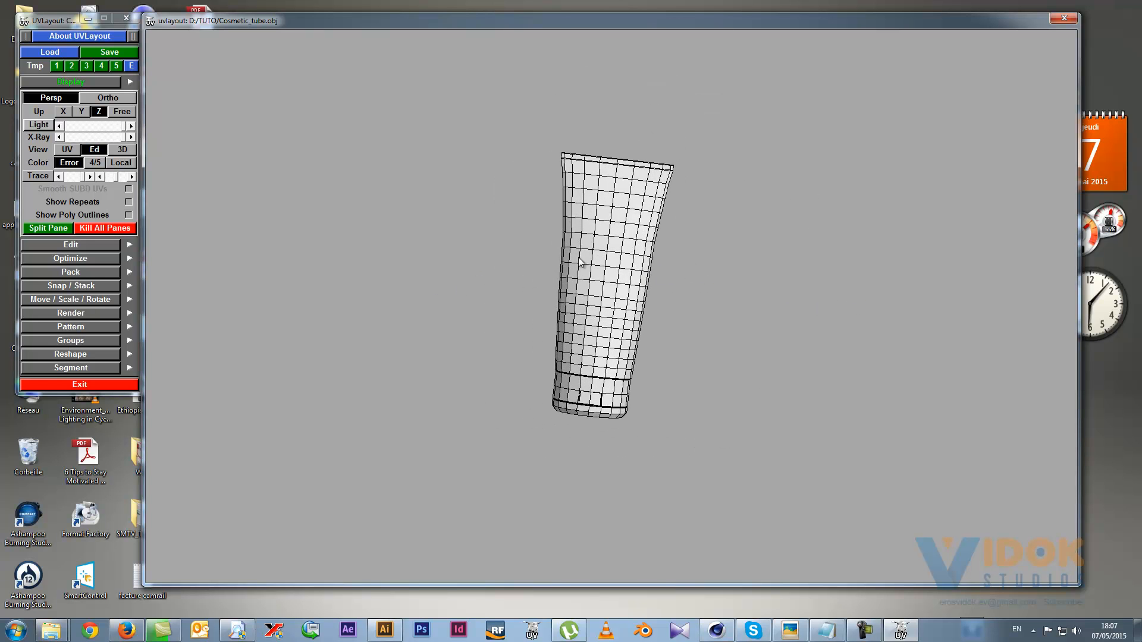
pyautogui.moveTo(734, 335); pyautogui.dragTo(584, 262, button='middle')
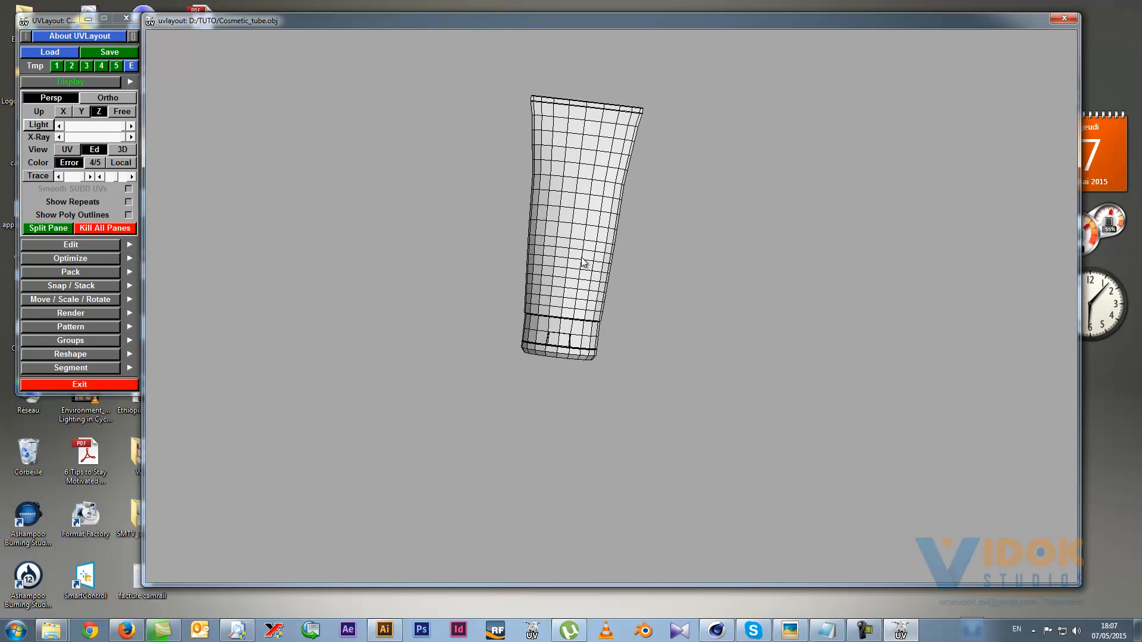
# Move the two cap pieces off the tube's neck and place them beside the tube, the thin one above the taller one.
pyautogui.scroll(3, 585, 275)
pyautogui.moveTo(538, 318)
pyautogui.mouseDown(button='middle')
pyautogui.moveTo(602, 327)
pyautogui.moveTo(435, 343)
pyautogui.moveTo(479, 266)
pyautogui.moveTo(523, 338)
pyautogui.mouseUp(button='middle')
pyautogui.scroll(2, 529, 333)
pyautogui.scroll(3, 596, 344)
pyautogui.scroll(-3, 595, 344)
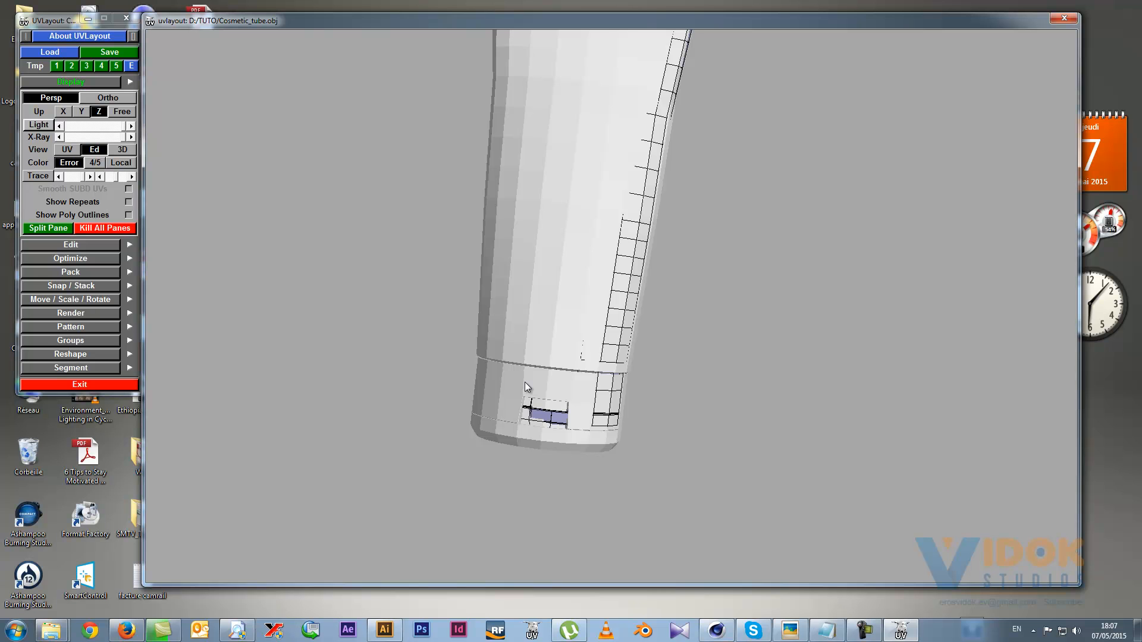
pyautogui.press('space')
pyautogui.moveTo(524, 385); pyautogui.dragTo(506, 506, button='middle')
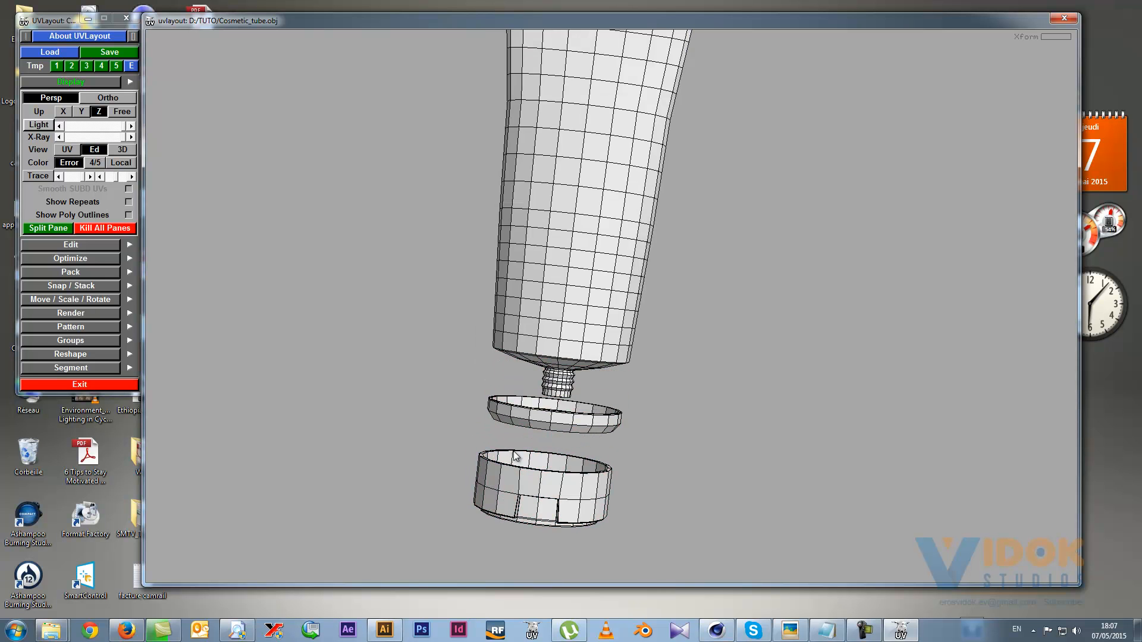
pyautogui.moveTo(522, 428); pyautogui.dragTo(287, 412, button='middle')
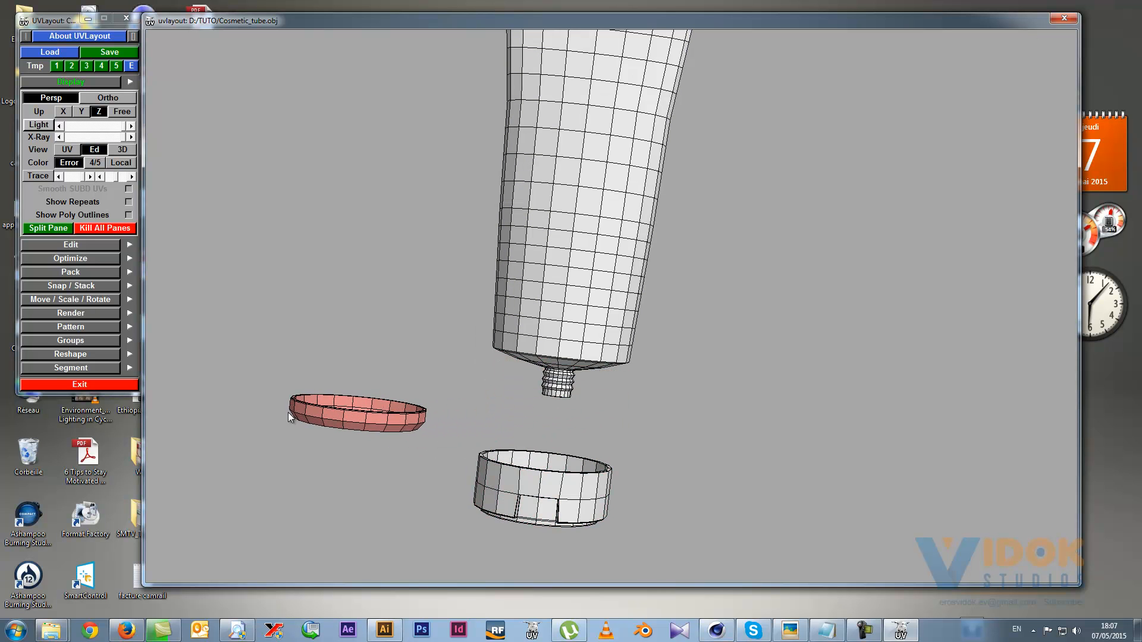
pyautogui.moveTo(581, 504); pyautogui.dragTo(1006, 461, button='middle')
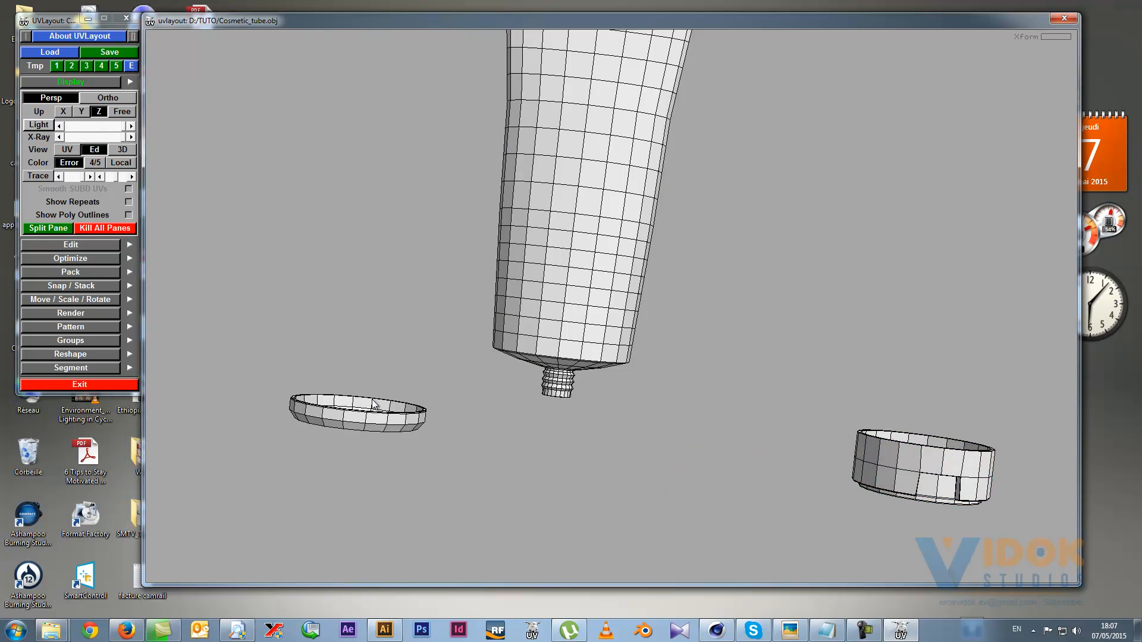
pyautogui.moveTo(360, 413); pyautogui.dragTo(1024, 338, button='middle')
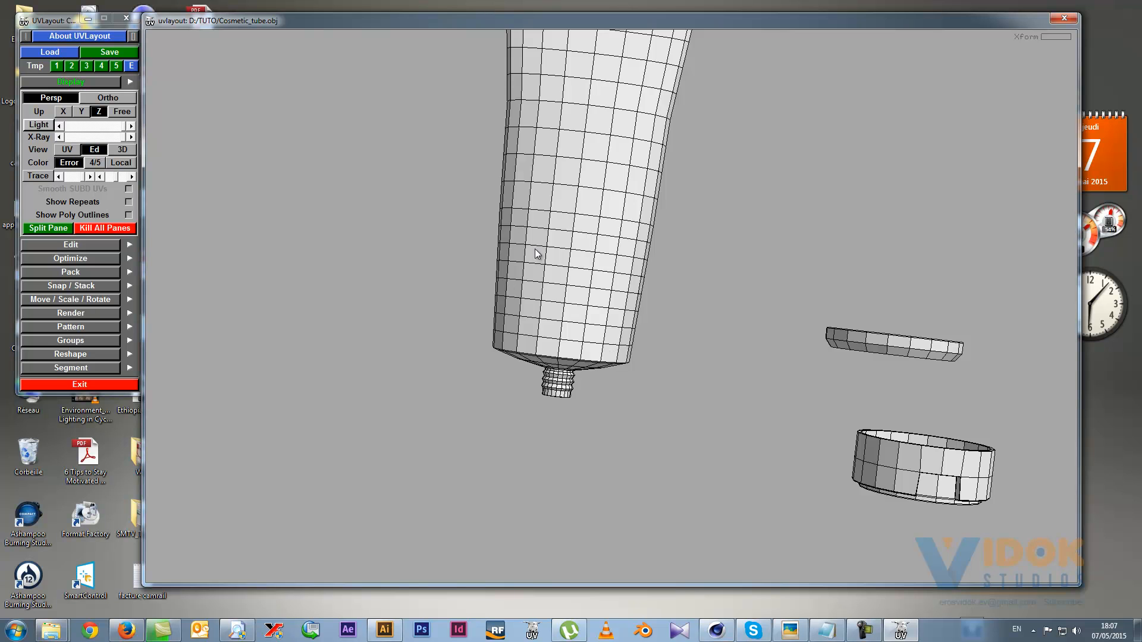
# Examine the tube body and its threaded neck with the cap pieces moved away.
pyautogui.scroll(3, 536, 251)
pyautogui.scroll(-3, 536, 251)
pyautogui.scroll(2, 607, 265)
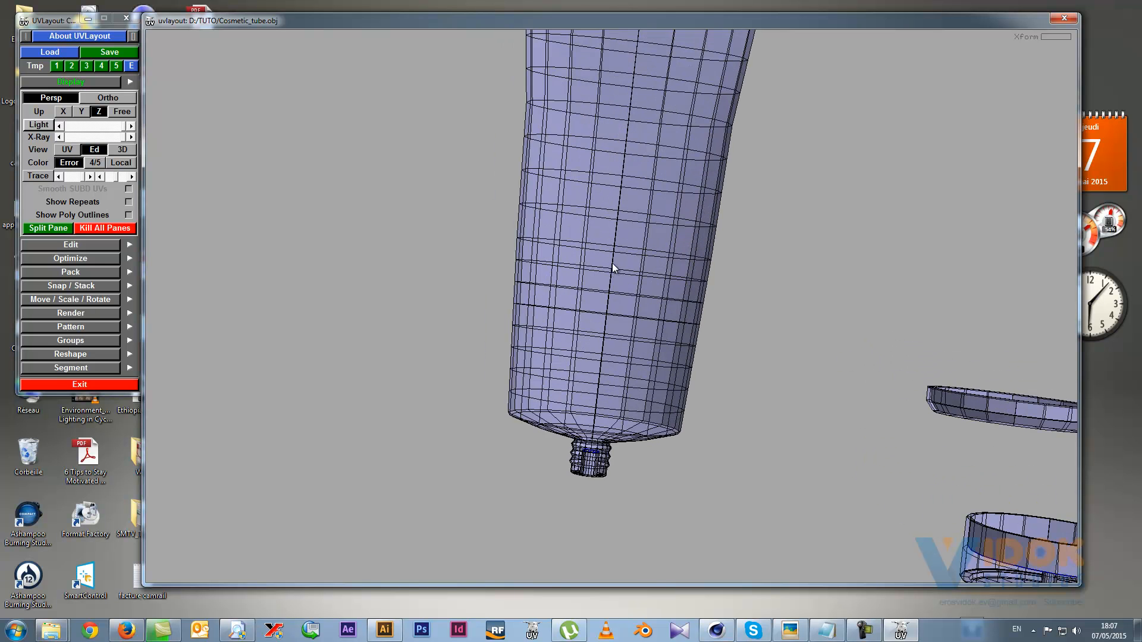
pyautogui.scroll(-3, 570, 260)
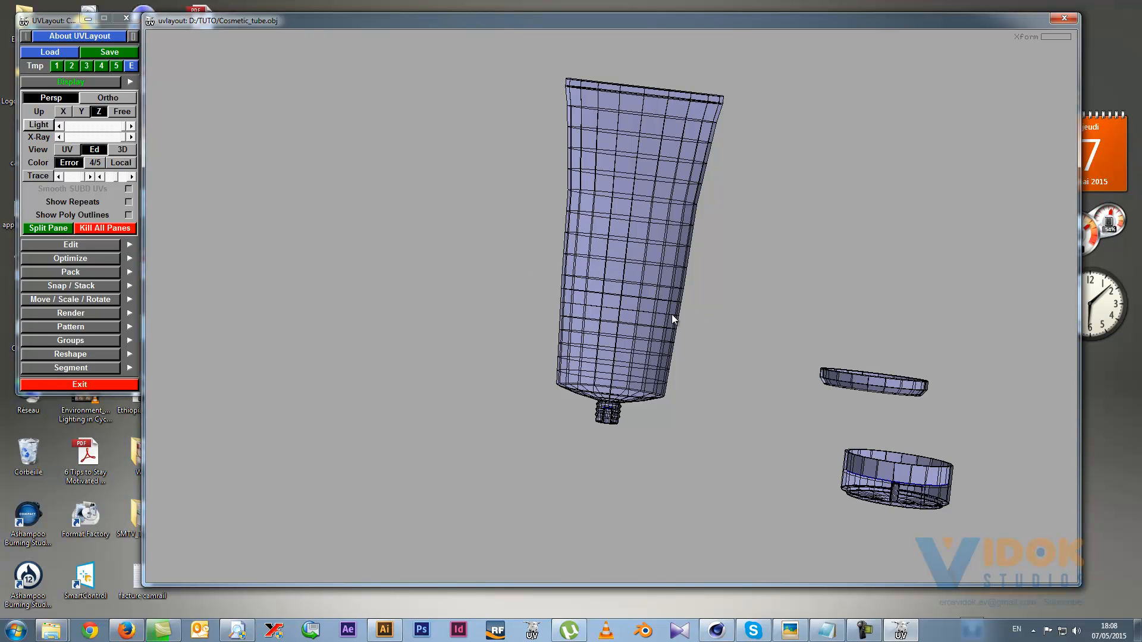
pyautogui.scroll(3, 672, 314)
pyautogui.scroll(-3, 672, 314)
pyautogui.scroll(3, 598, 378)
pyautogui.scroll(2, 598, 378)
pyautogui.scroll(2, 612, 339)
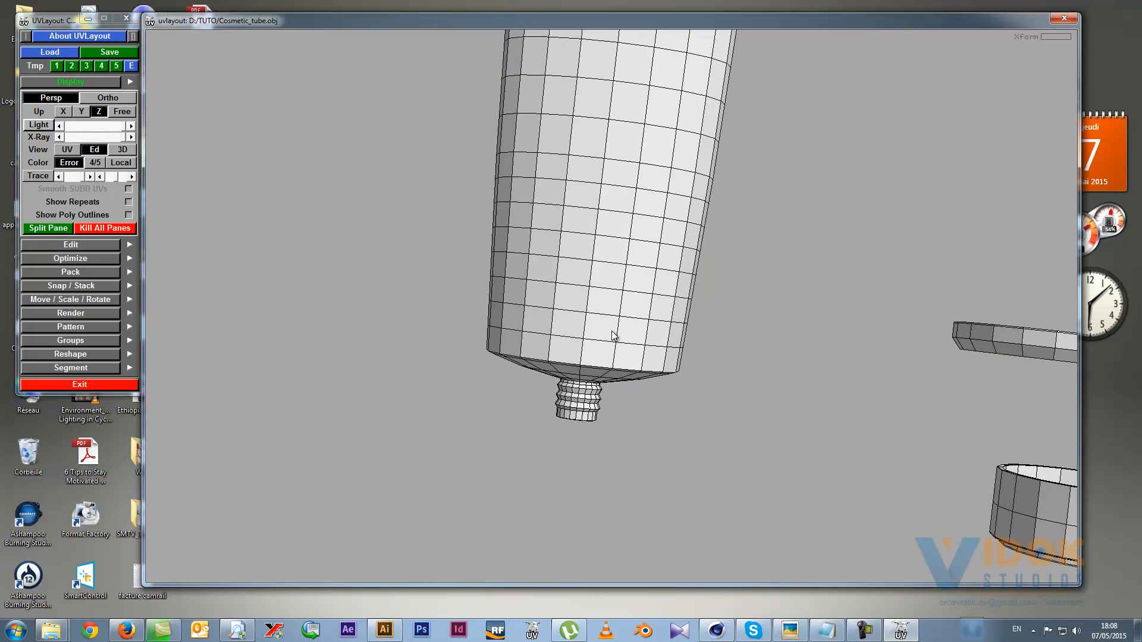
pyautogui.moveTo(611, 331); pyautogui.dragTo(597, 293, button='middle')
pyautogui.press('super')
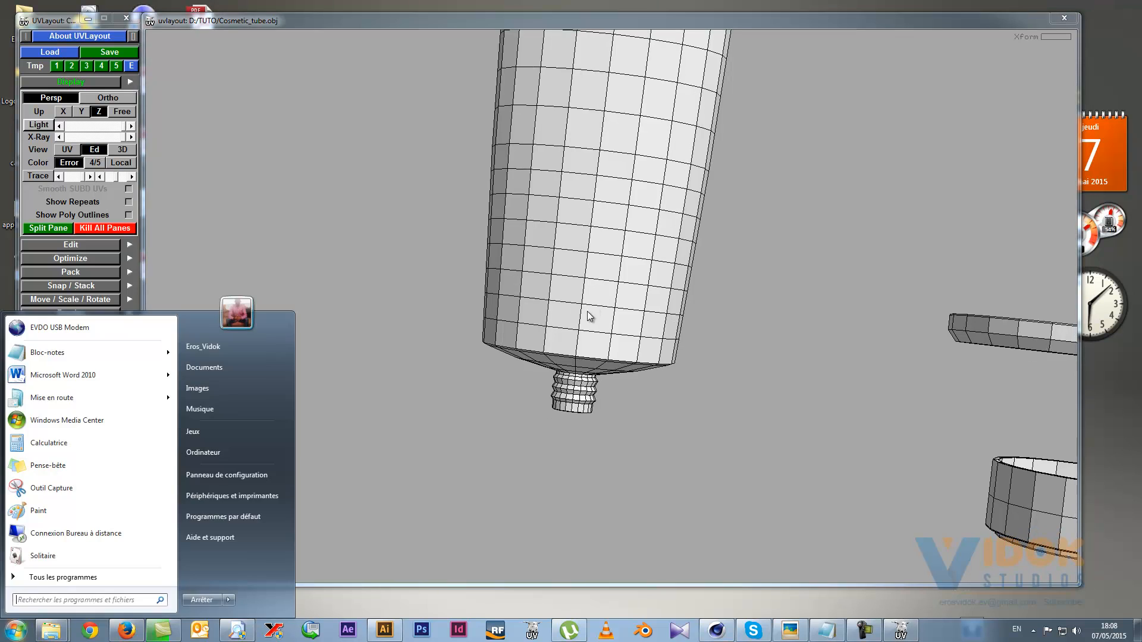
pyautogui.press('super')
pyautogui.moveTo(572, 332); pyautogui.dragTo(583, 315, button='middle')
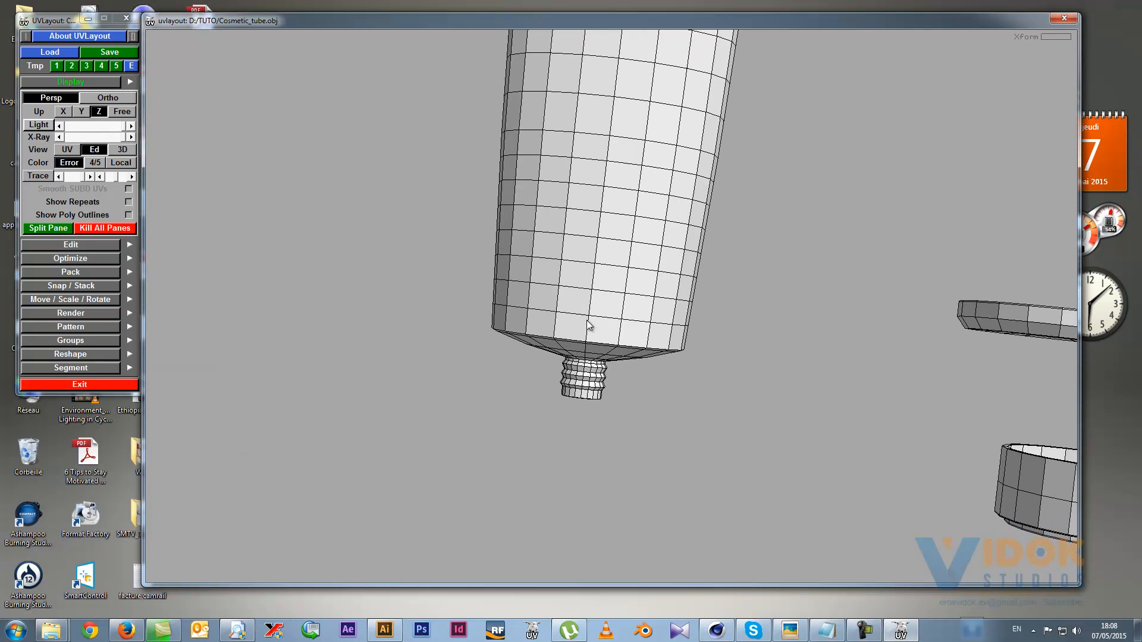
# Mark a cut on the outer edge loop where the tube body meets the shoulder around the neck.
pyautogui.moveTo(563, 331)
pyautogui.mouseDown()
pyautogui.moveTo(559, 348)
pyautogui.moveTo(603, 256)
pyautogui.moveTo(580, 272)
pyautogui.moveTo(580, 332)
pyautogui.mouseUp()
pyautogui.press('t')
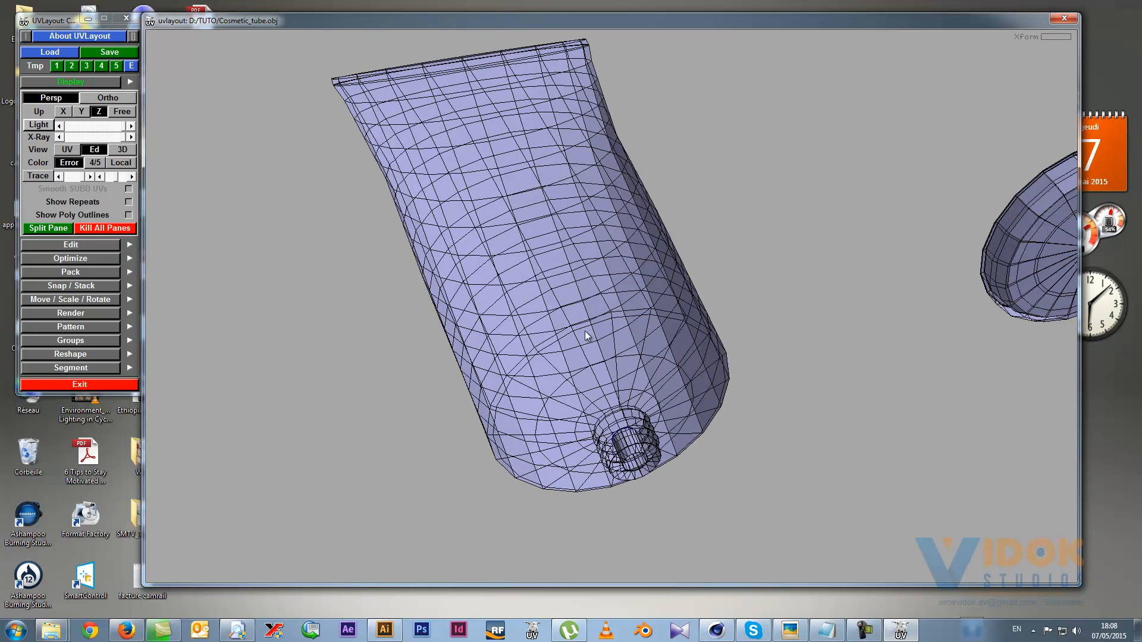
pyautogui.scroll(2, 585, 336)
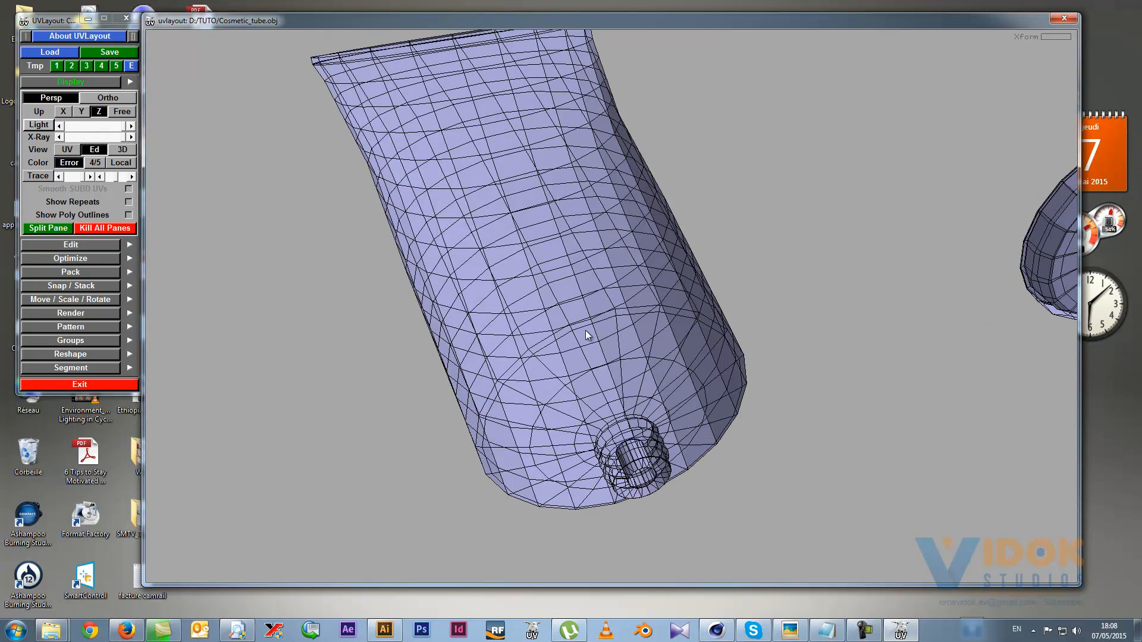
pyautogui.press('t')
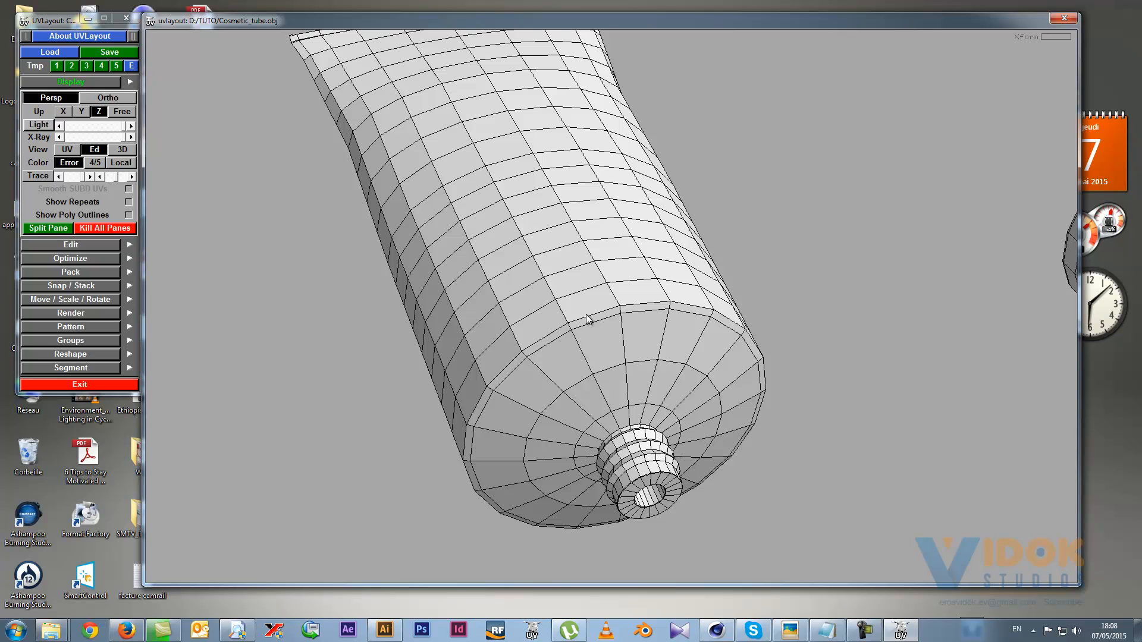
pyautogui.press('c')
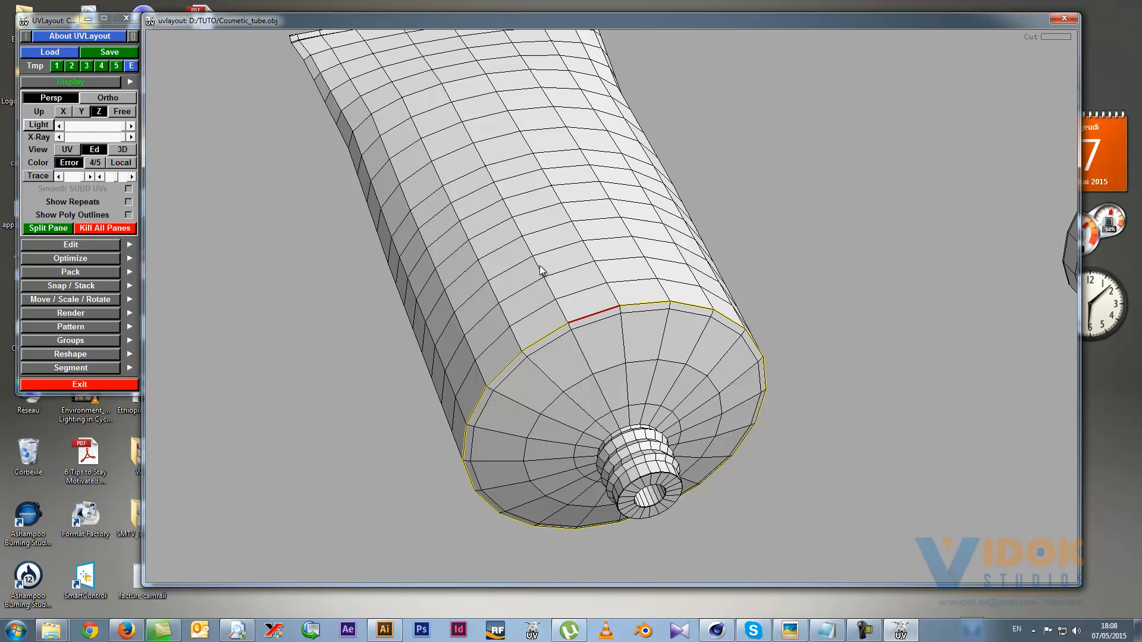
pyautogui.press('c')
pyautogui.press('c')
# Try to unmark the cut edges around the tube's shoulder with the Weld command.
pyautogui.press('w')
pyautogui.press('w')
pyautogui.press('w')
pyautogui.press('w')
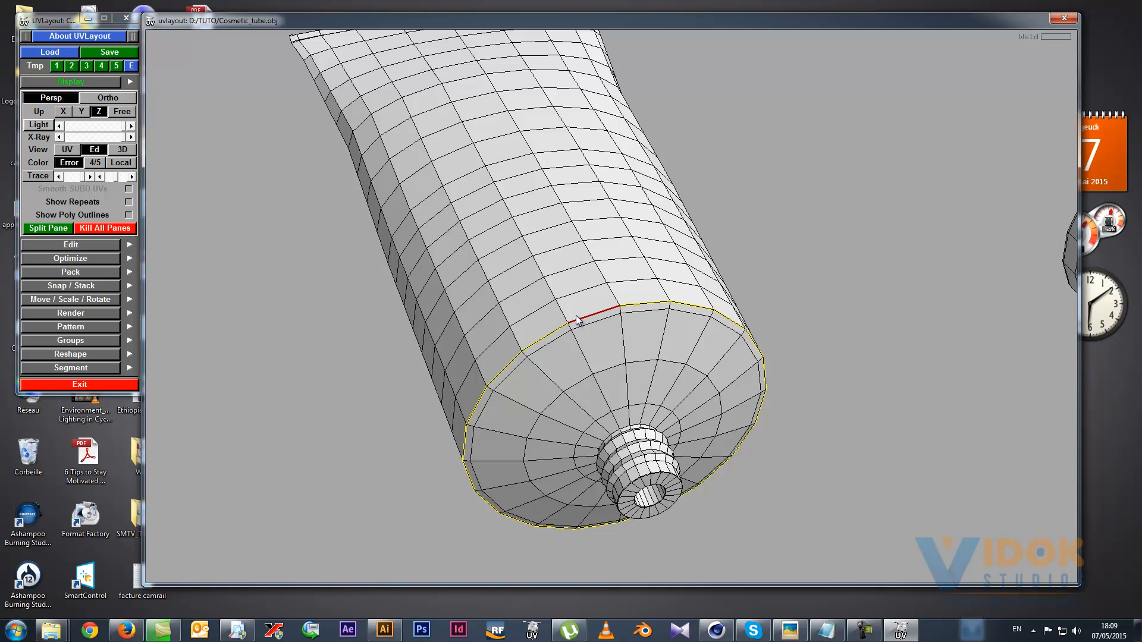
# Detach the shoulder from the tube body along the marked loop, and cut the threaded neck free at its base loop.
pyautogui.press('Return')
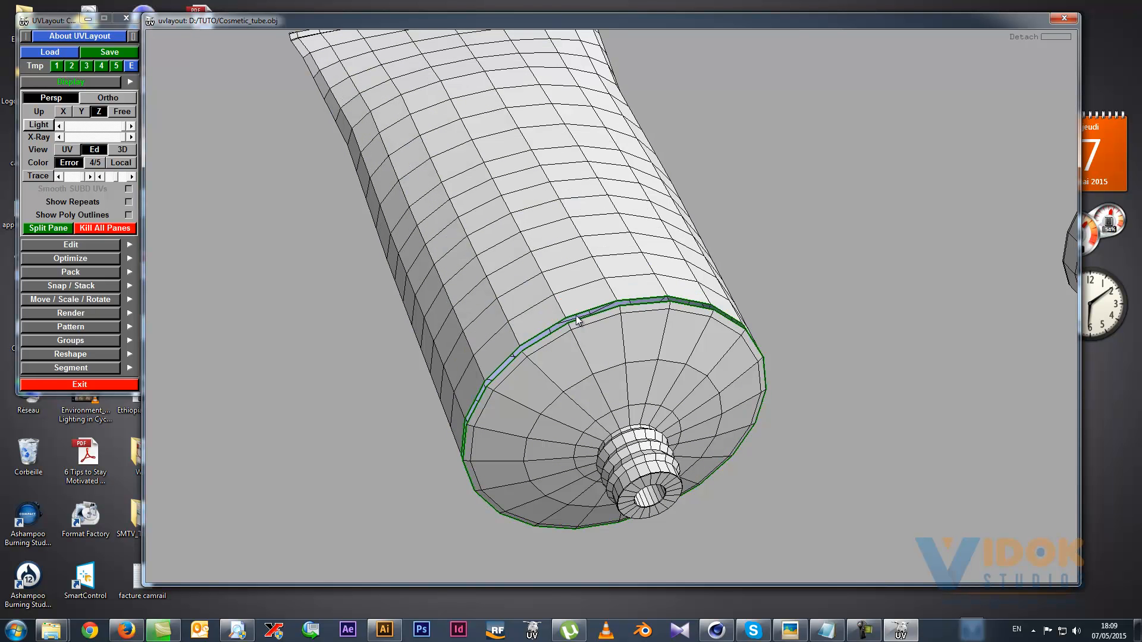
pyautogui.scroll(5, 647, 452)
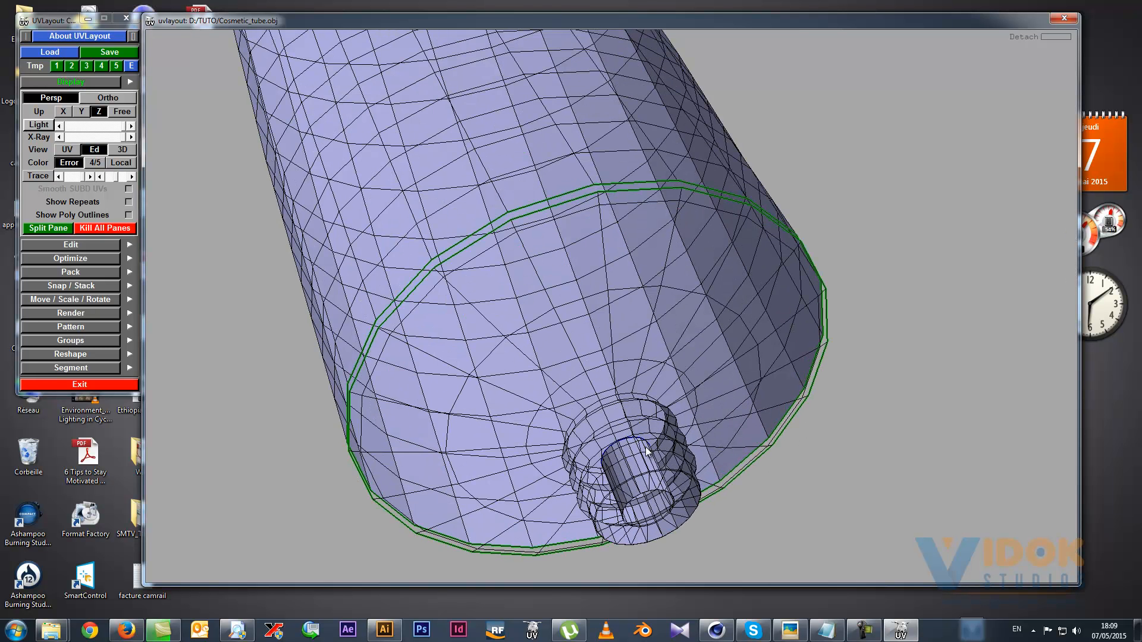
pyautogui.scroll(1, 620, 405)
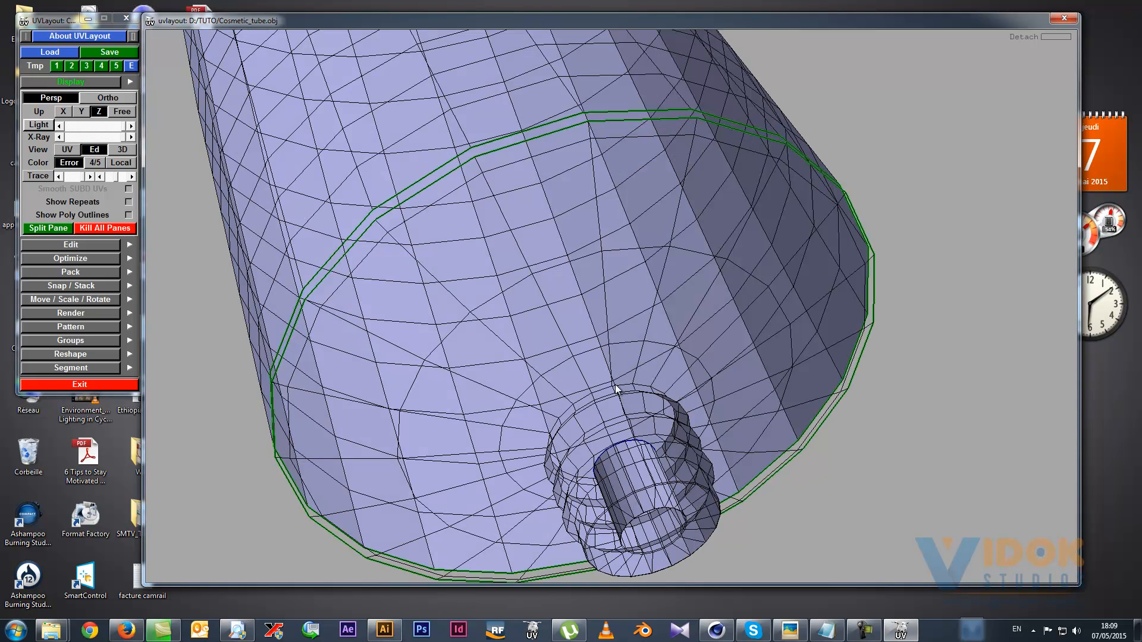
pyautogui.press('c')
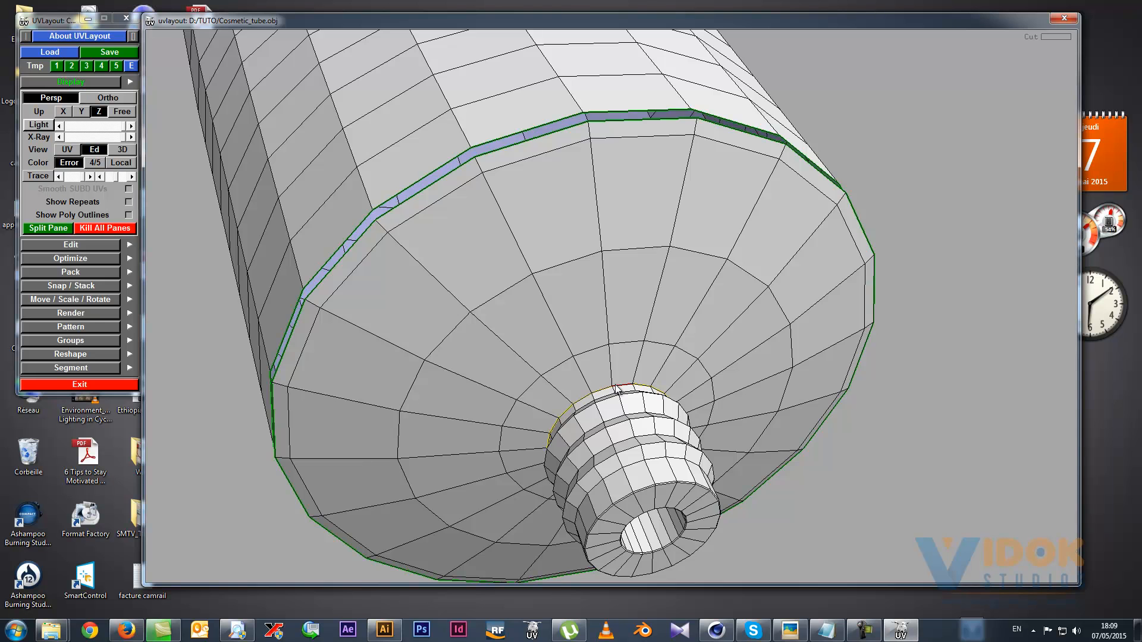
pyautogui.press('Return')
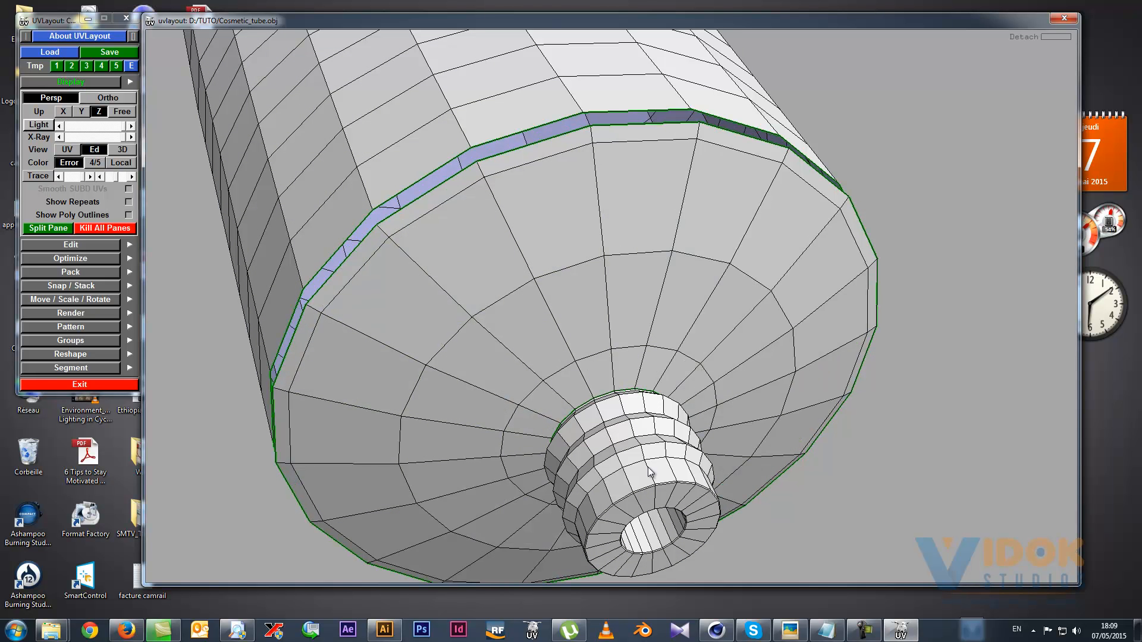
# Cut the threaded neck lengthwise along one edge line and split it open along that seam.
pyautogui.press('c')
pyautogui.press('Return')
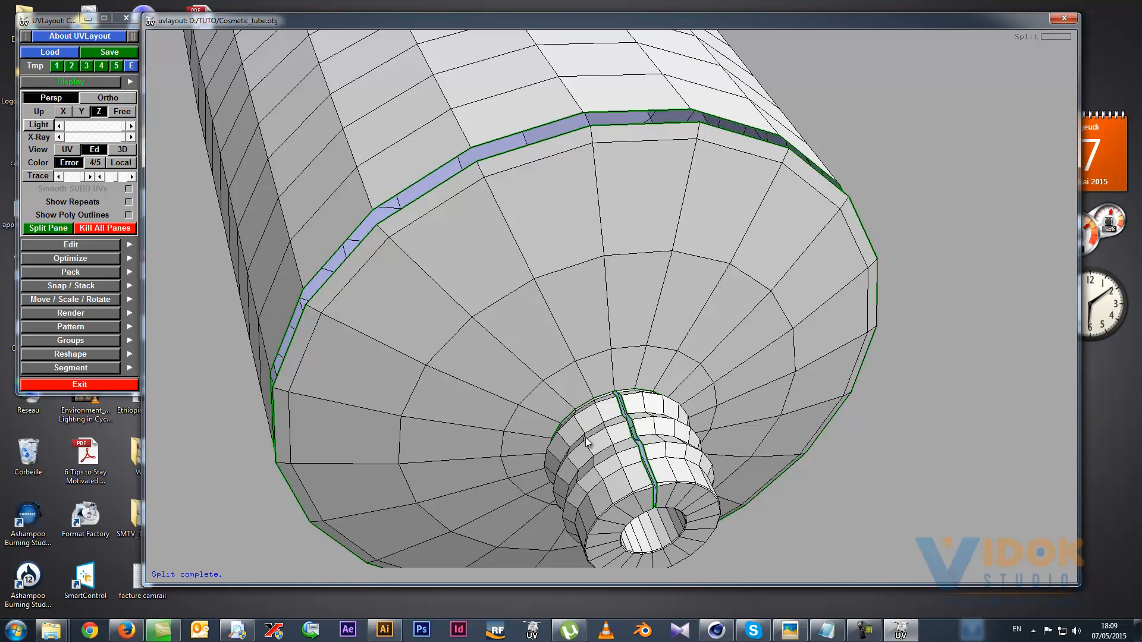
# Drop the ring-shaped shoulder piece into UV space, check it in the UV view and return to the Ed view.
pyautogui.scroll(-6, 585, 436)
pyautogui.scroll(3, 603, 357)
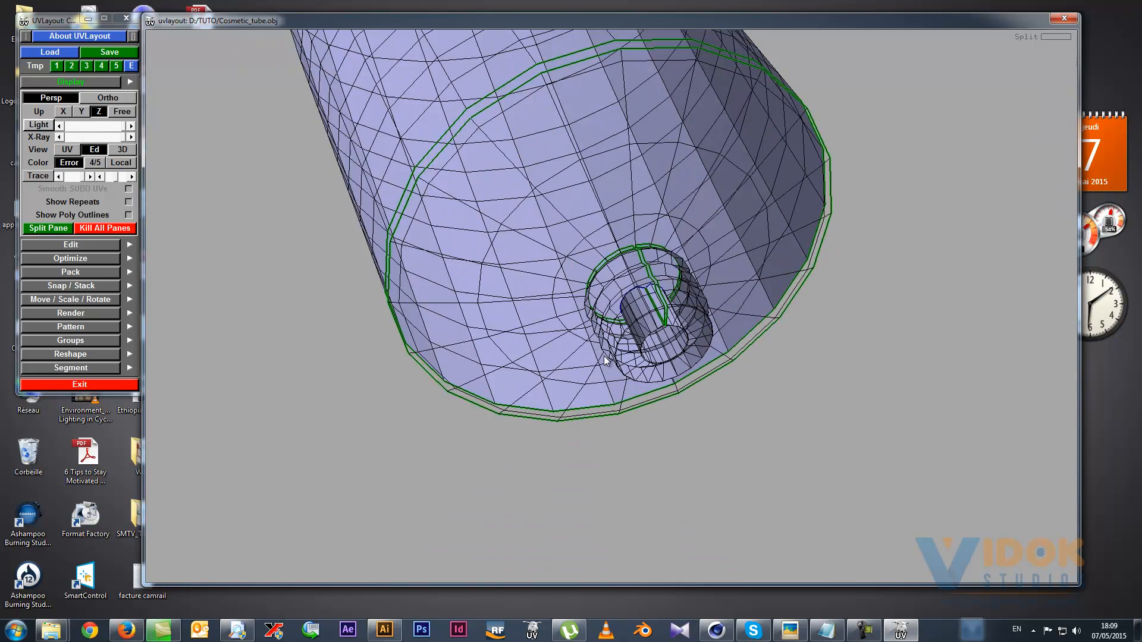
pyautogui.scroll(3, 604, 358)
pyautogui.scroll(-3, 568, 242)
pyautogui.scroll(-2, 566, 243)
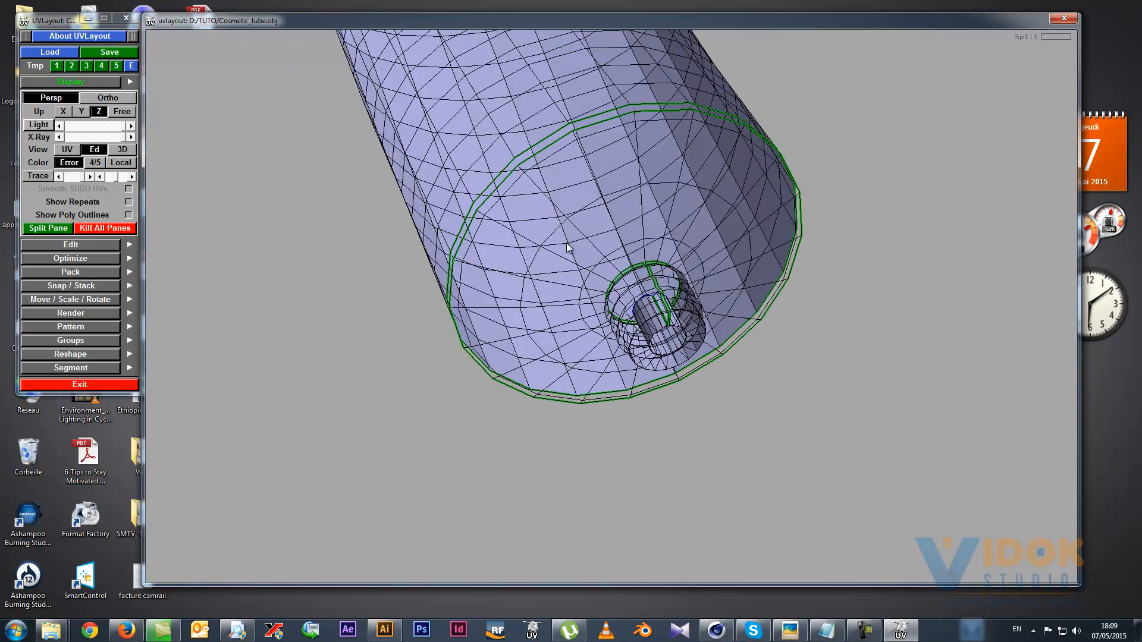
pyautogui.moveTo(566, 203); pyautogui.dragTo(536, 231, button='middle')
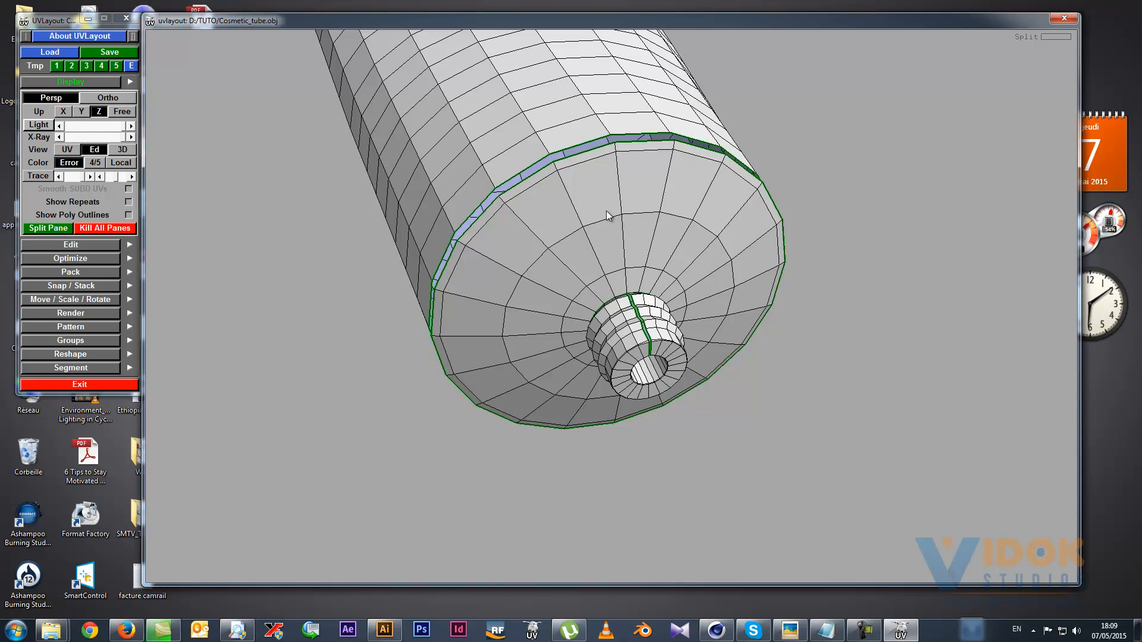
pyautogui.press('d')
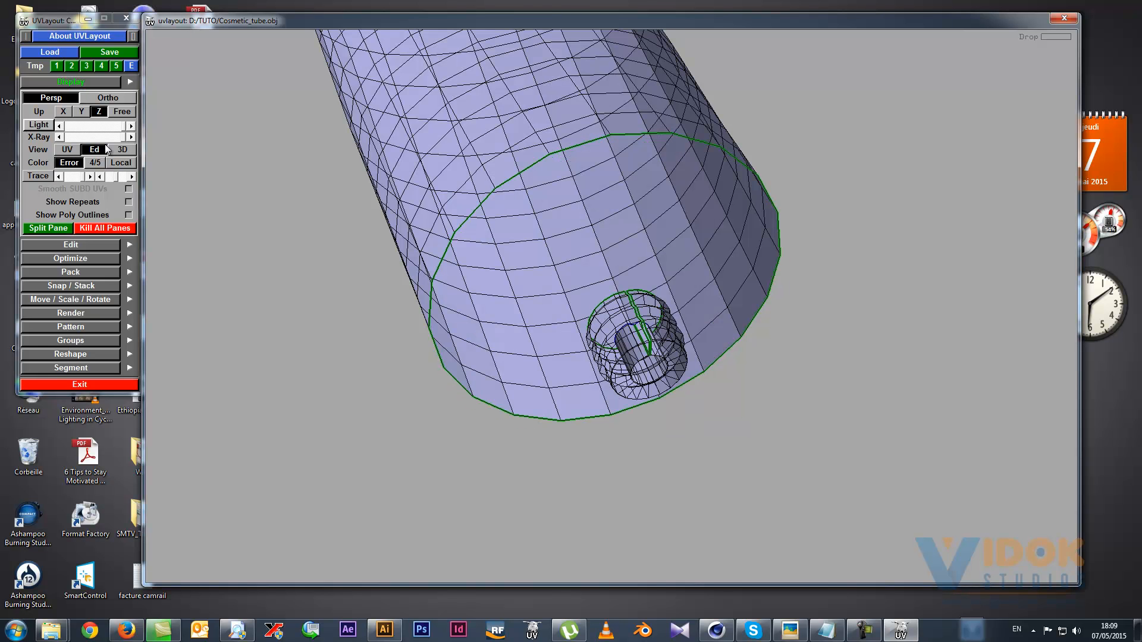
pyautogui.click(66, 150)
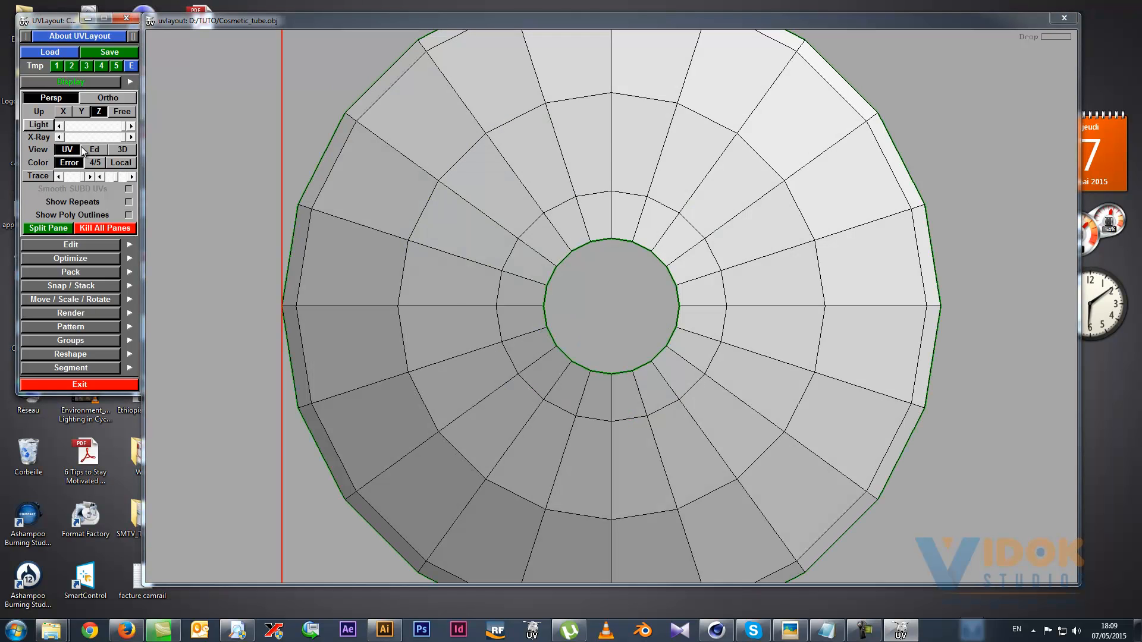
pyautogui.scroll(-7, 602, 224)
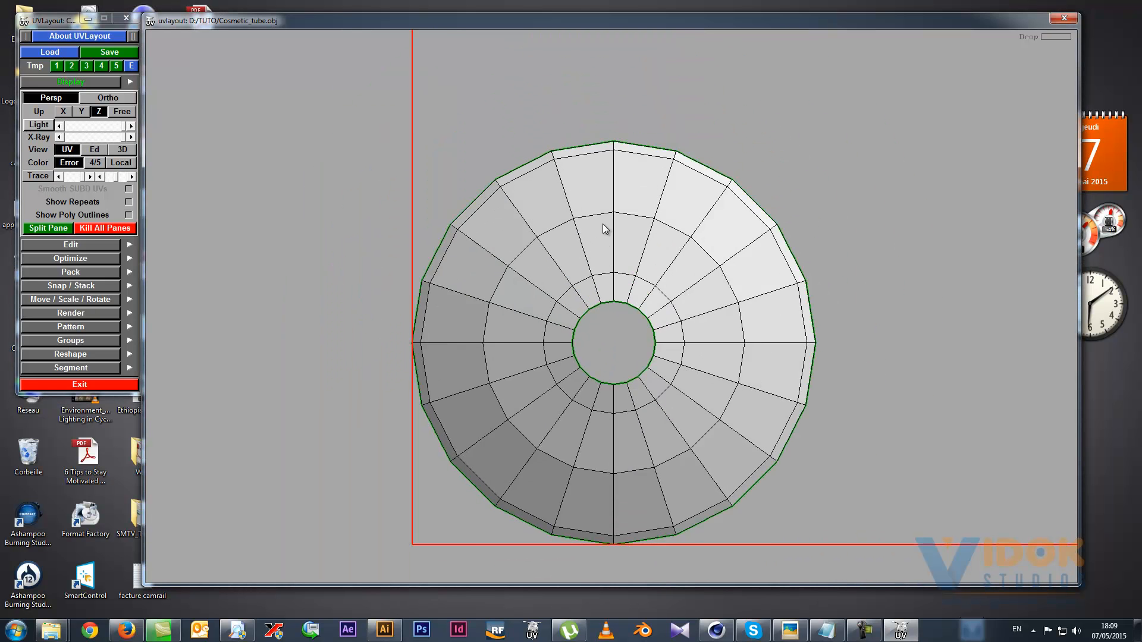
pyautogui.click(93, 150)
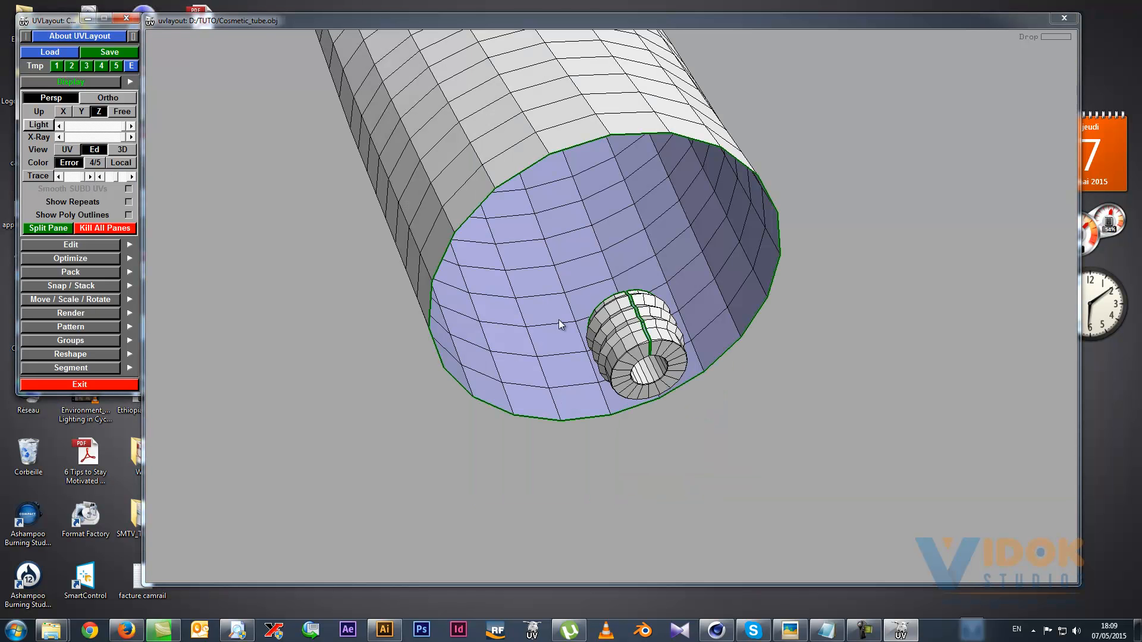
# Drop the split threaded neck piece into UV space.
pyautogui.scroll(2, 707, 348)
pyautogui.scroll(3, 698, 345)
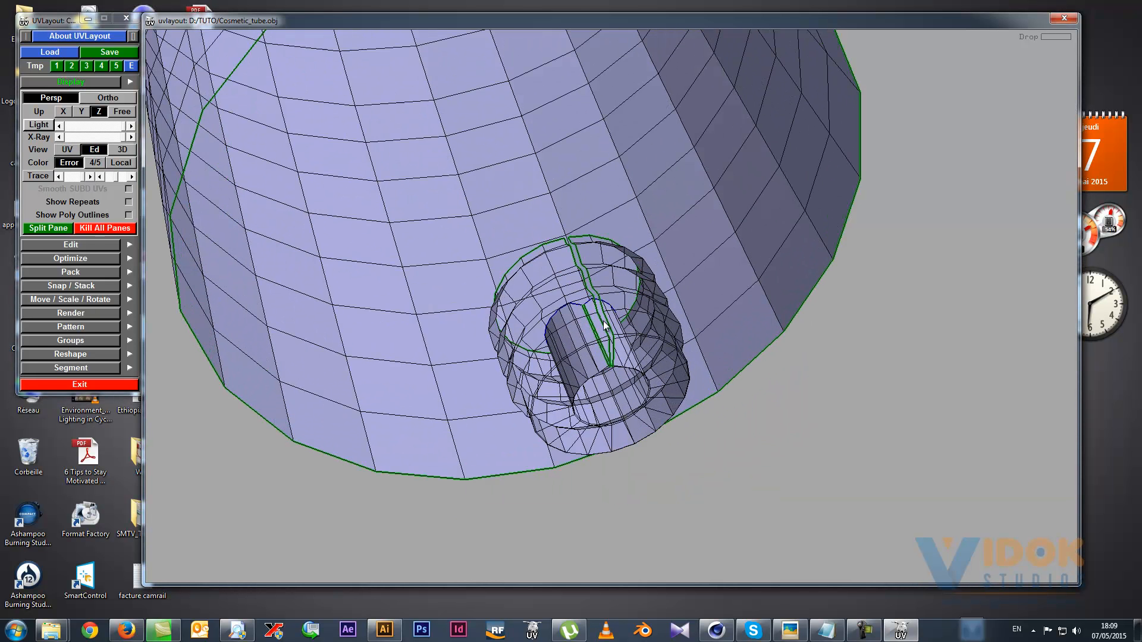
pyautogui.moveTo(534, 287); pyautogui.dragTo(540, 298, button='middle')
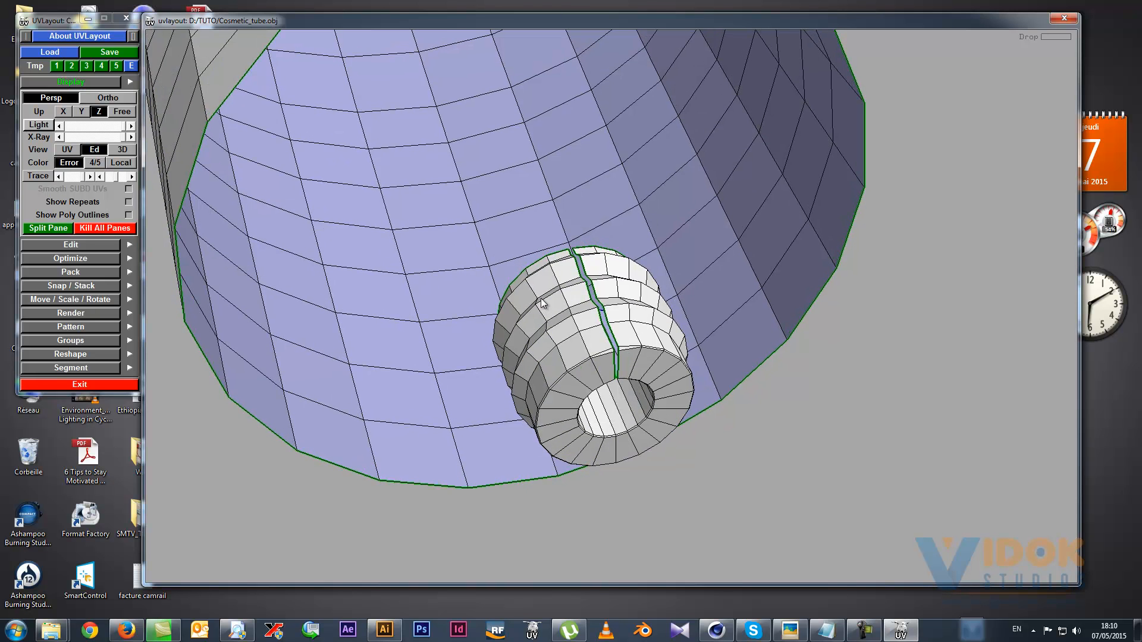
pyautogui.press('d')
# Examine the remaining tube body from its open end to its flattened, crimped end.
pyautogui.scroll(-4, 451, 331)
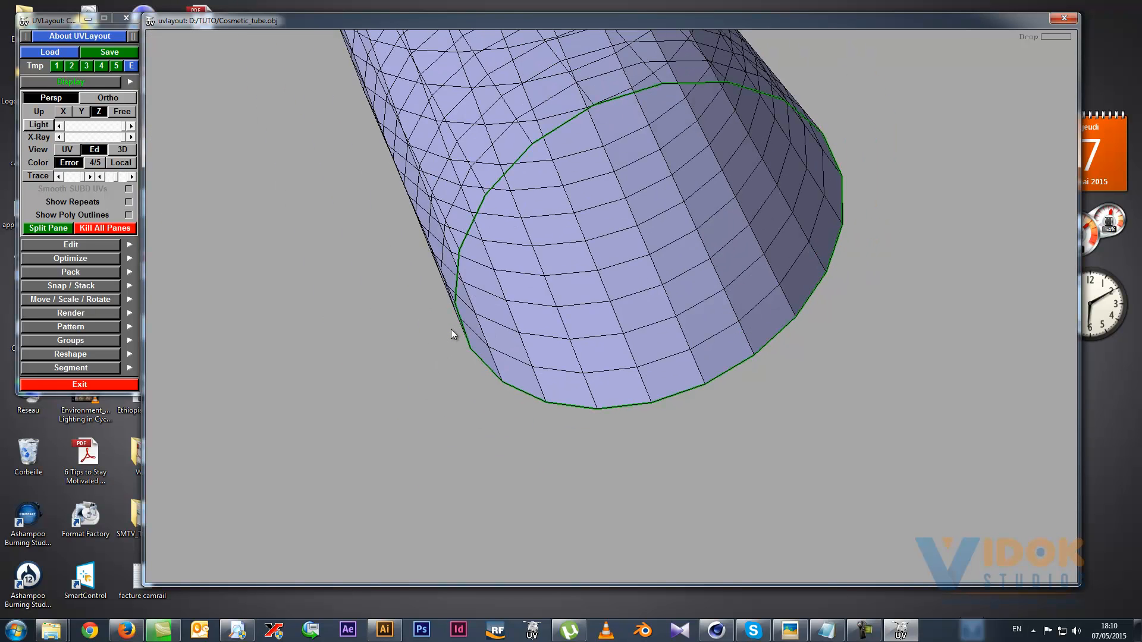
pyautogui.scroll(-2, 451, 332)
pyautogui.moveTo(451, 333); pyautogui.dragTo(642, 236)
pyautogui.moveTo(696, 174); pyautogui.dragTo(564, 314, button='middle')
pyautogui.moveTo(587, 162); pyautogui.dragTo(544, 278, button='middle')
pyautogui.scroll(6, 540, 230)
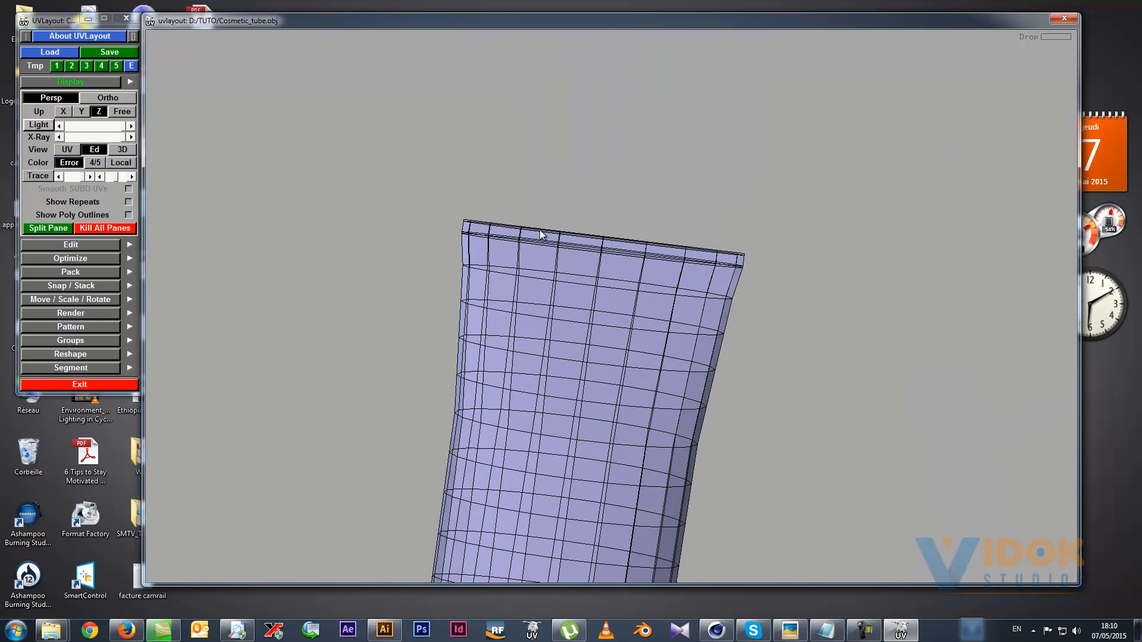
pyautogui.scroll(3, 575, 232)
pyautogui.moveTo(781, 300)
pyautogui.mouseDown()
pyautogui.moveTo(764, 319)
pyautogui.moveTo(698, 288)
pyautogui.moveTo(674, 207)
pyautogui.moveTo(662, 207)
pyautogui.moveTo(704, 205)
pyautogui.mouseUp()
pyautogui.scroll(-6, 609, 277)
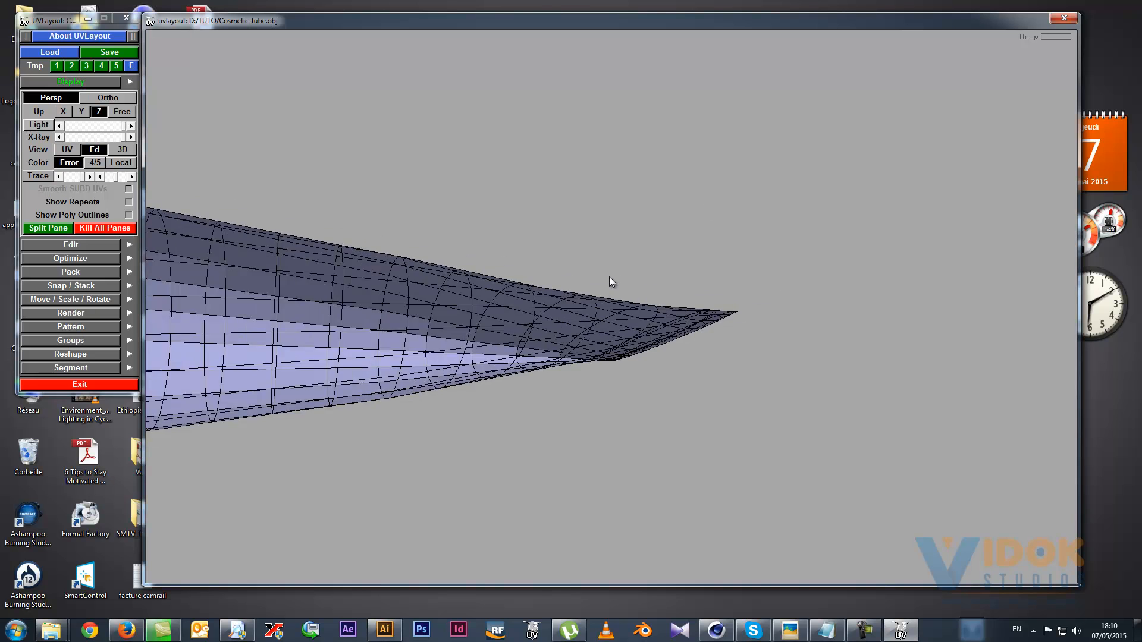
# Mark a lengthwise cut along the side edge line of the tube body, from the open end to the crimped end.
pyautogui.moveTo(596, 295); pyautogui.dragTo(732, 279)
pyautogui.scroll(2, 688, 403)
pyautogui.moveTo(690, 400); pyautogui.dragTo(701, 396)
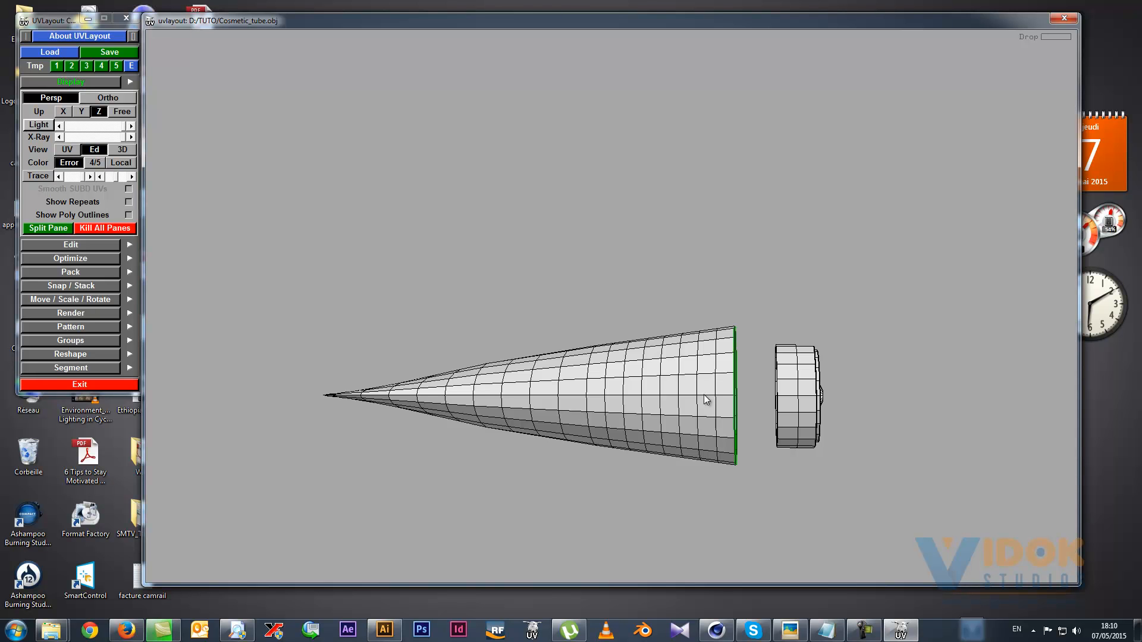
pyautogui.press('c')
pyautogui.scroll(3, 409, 387)
pyautogui.scroll(2, 409, 387)
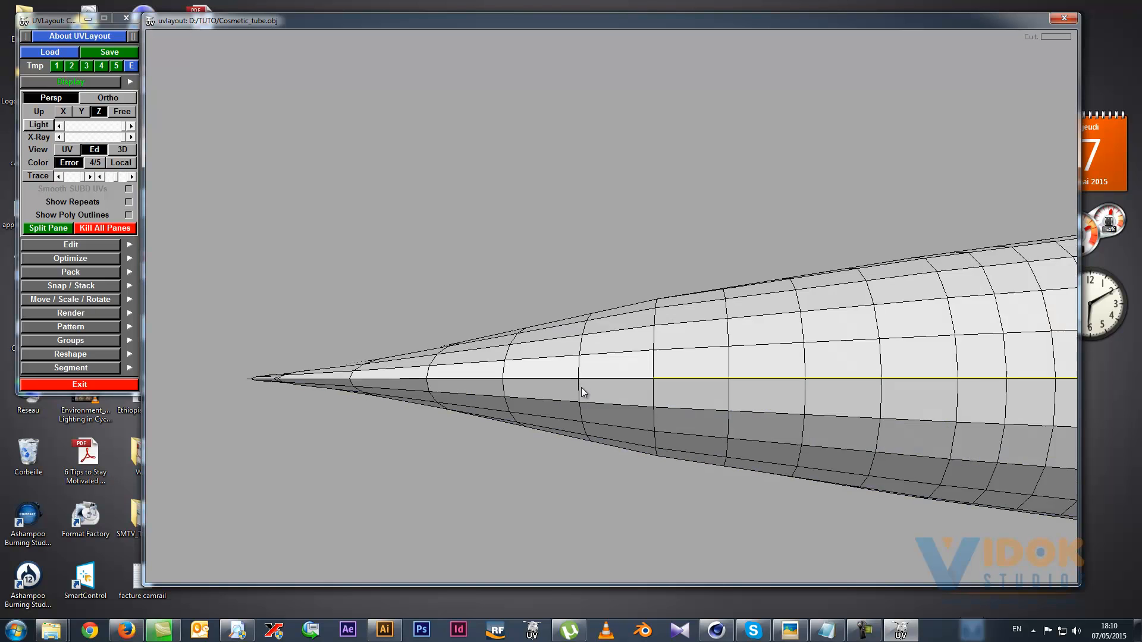
pyautogui.moveTo(593, 384); pyautogui.dragTo(562, 384)
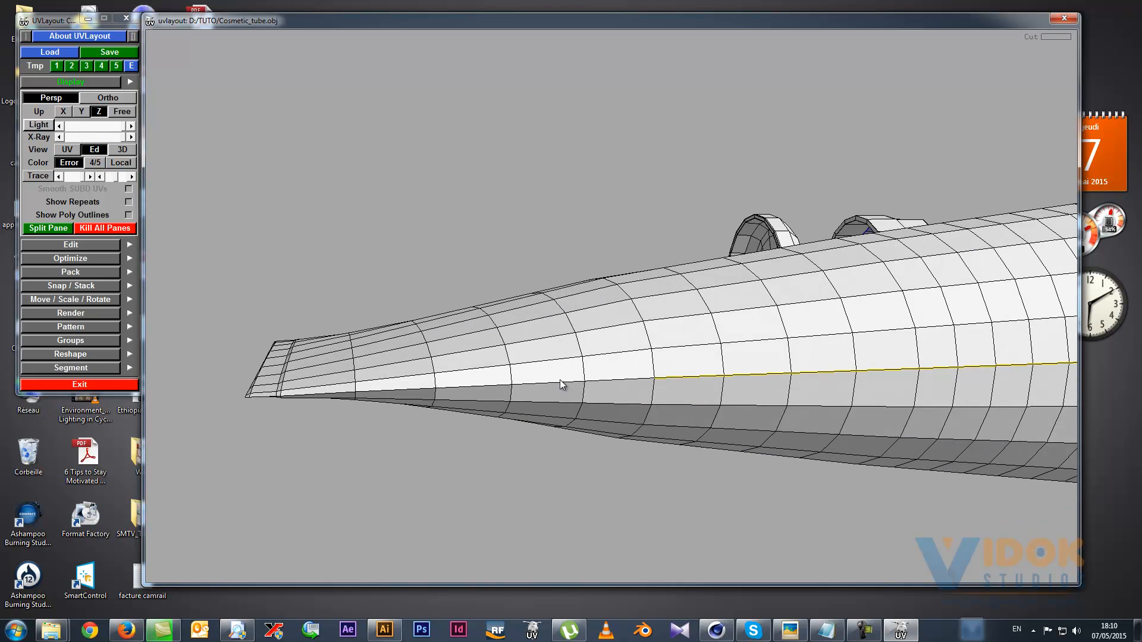
pyautogui.press('c')
pyautogui.moveTo(302, 398)
pyautogui.mouseDown()
pyautogui.moveTo(454, 390)
pyautogui.moveTo(512, 359)
pyautogui.moveTo(675, 390)
pyautogui.moveTo(516, 383)
pyautogui.mouseUp()
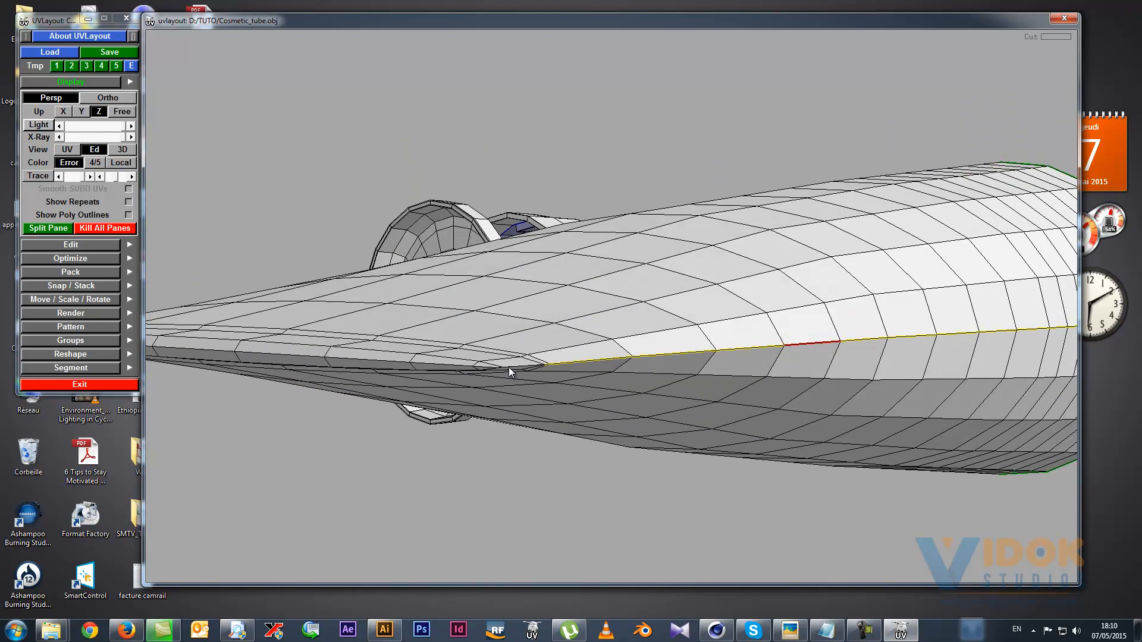
# Continue the cut across the outer edge of the tube's crimped end.
pyautogui.press('c')
pyautogui.moveTo(483, 371); pyautogui.dragTo(496, 415)
pyautogui.press('c')
pyautogui.scroll(-1, 481, 410)
pyautogui.moveTo(446, 387); pyautogui.dragTo(580, 348)
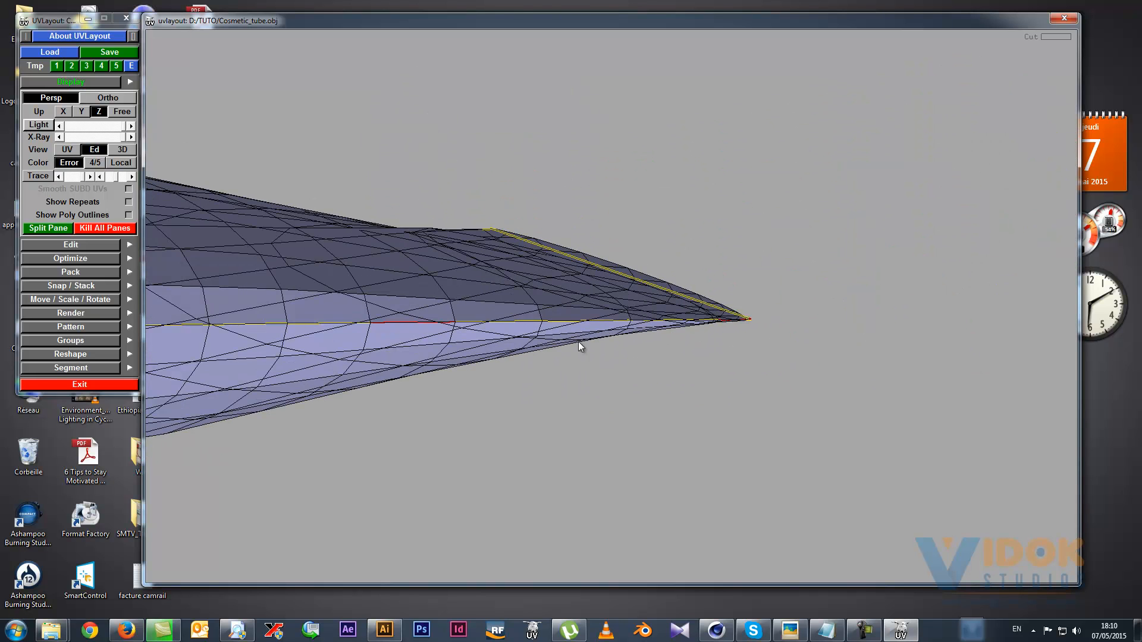
# Extend the crimped end's cut around its far corner and along the opposite side of the tube body.
pyautogui.moveTo(523, 293); pyautogui.dragTo(523, 319)
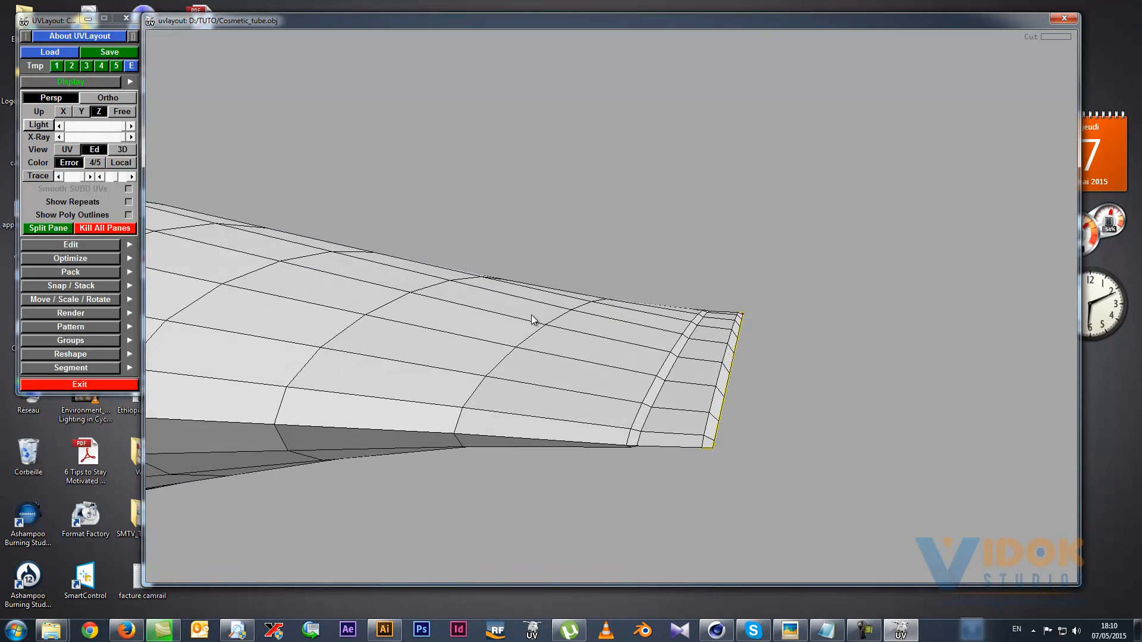
pyautogui.moveTo(735, 492); pyautogui.dragTo(679, 437)
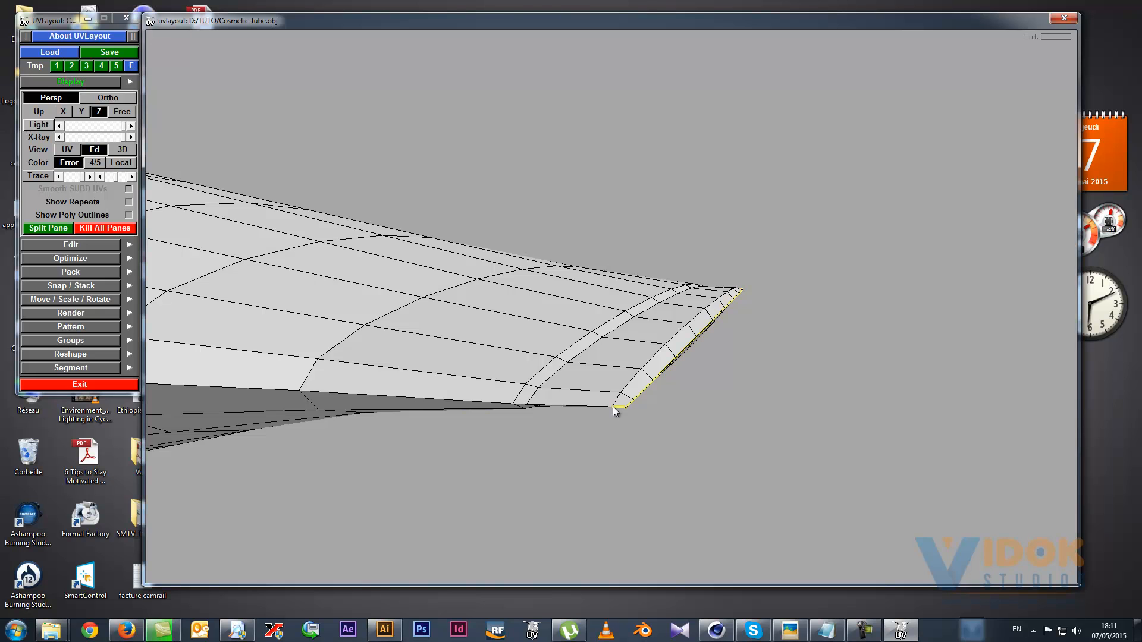
pyautogui.press('w')
pyautogui.moveTo(651, 432); pyautogui.dragTo(640, 431)
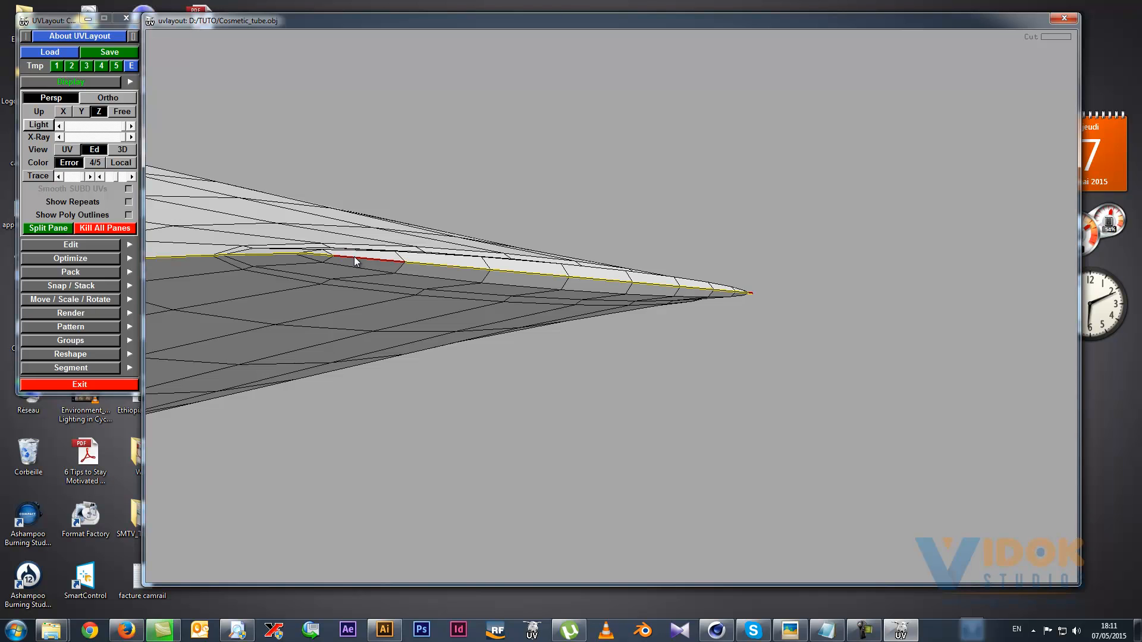
pyautogui.press('c')
pyautogui.moveTo(352, 275)
pyautogui.mouseDown()
pyautogui.moveTo(442, 371)
pyautogui.moveTo(409, 324)
pyautogui.mouseUp()
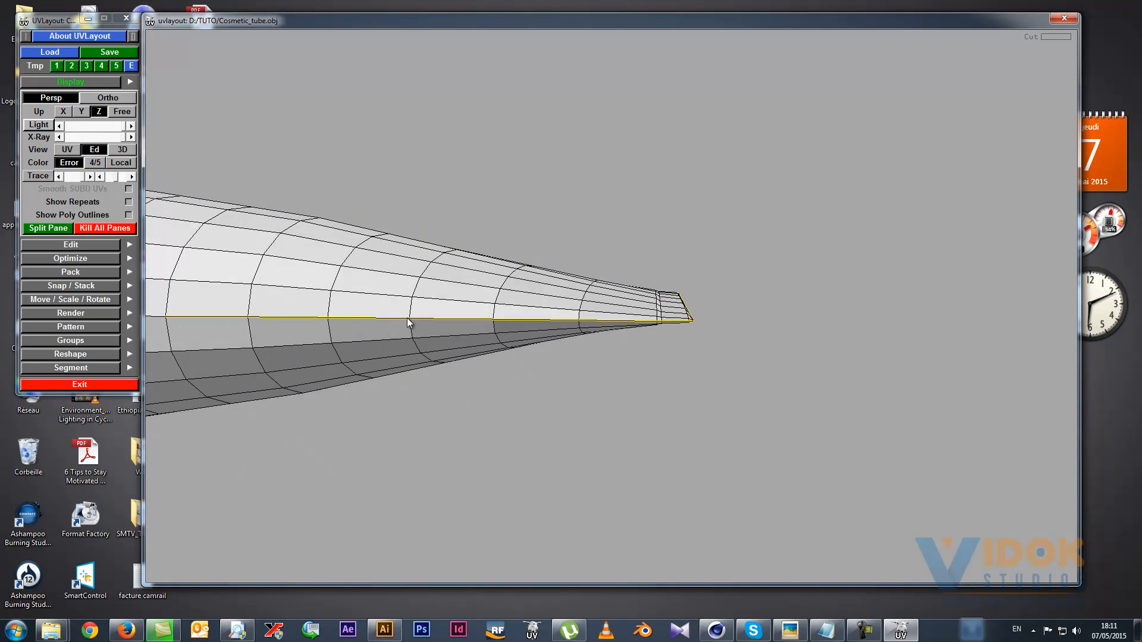
# Unmark the cut edges on the opposite side of the tube and at the crimped end's corner with Weld.
pyautogui.press('w')
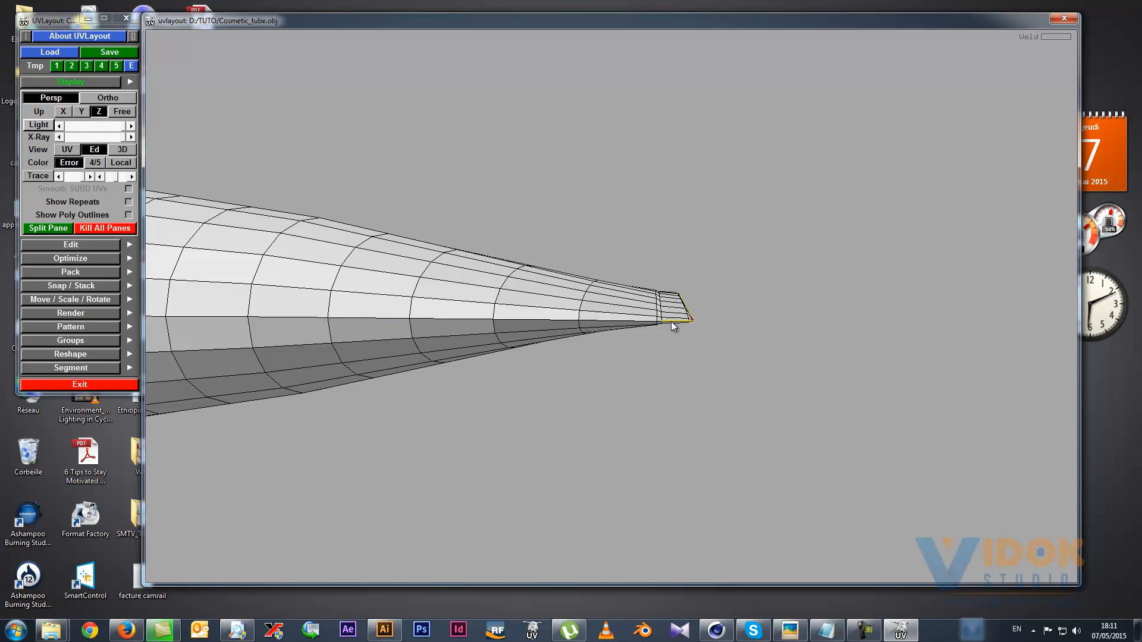
pyautogui.moveTo(738, 352)
pyautogui.mouseDown()
pyautogui.moveTo(688, 370)
pyautogui.moveTo(515, 365)
pyautogui.moveTo(535, 371)
pyautogui.mouseUp()
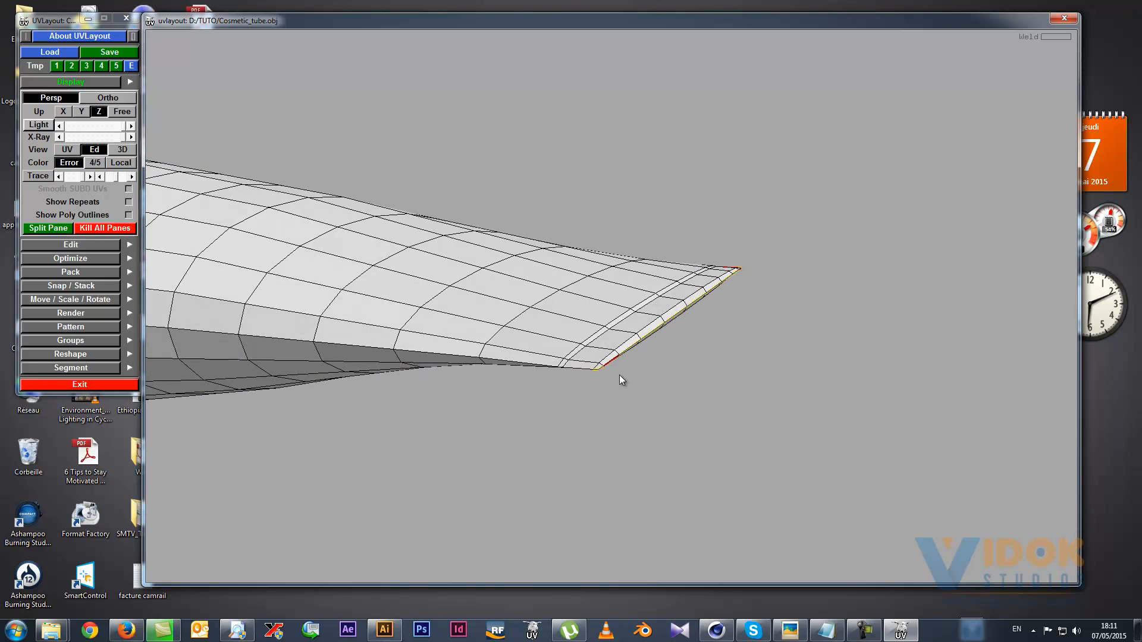
pyautogui.moveTo(627, 373)
pyautogui.mouseDown()
pyautogui.moveTo(591, 369)
pyautogui.moveTo(594, 387)
pyautogui.mouseUp()
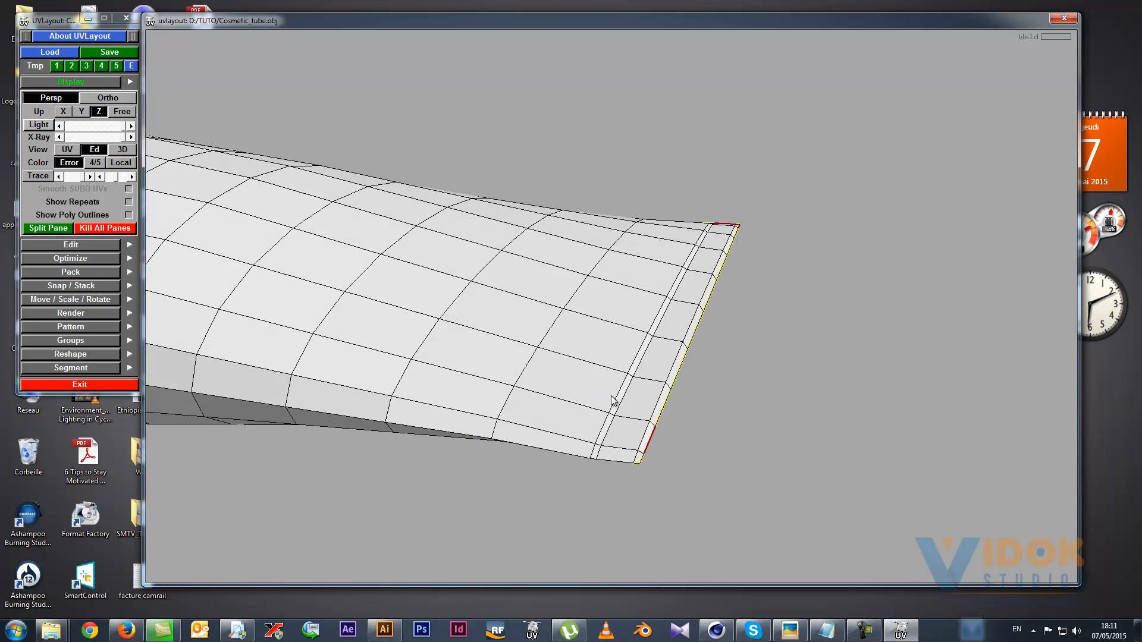
pyautogui.moveTo(635, 474); pyautogui.dragTo(632, 459)
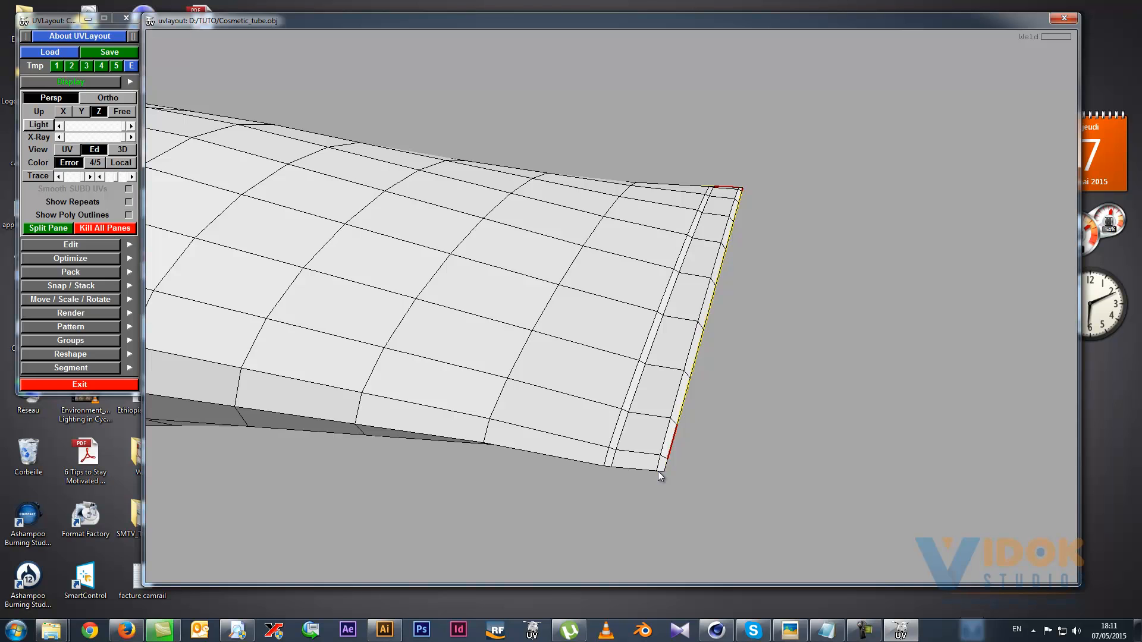
pyautogui.moveTo(684, 476); pyautogui.dragTo(675, 473)
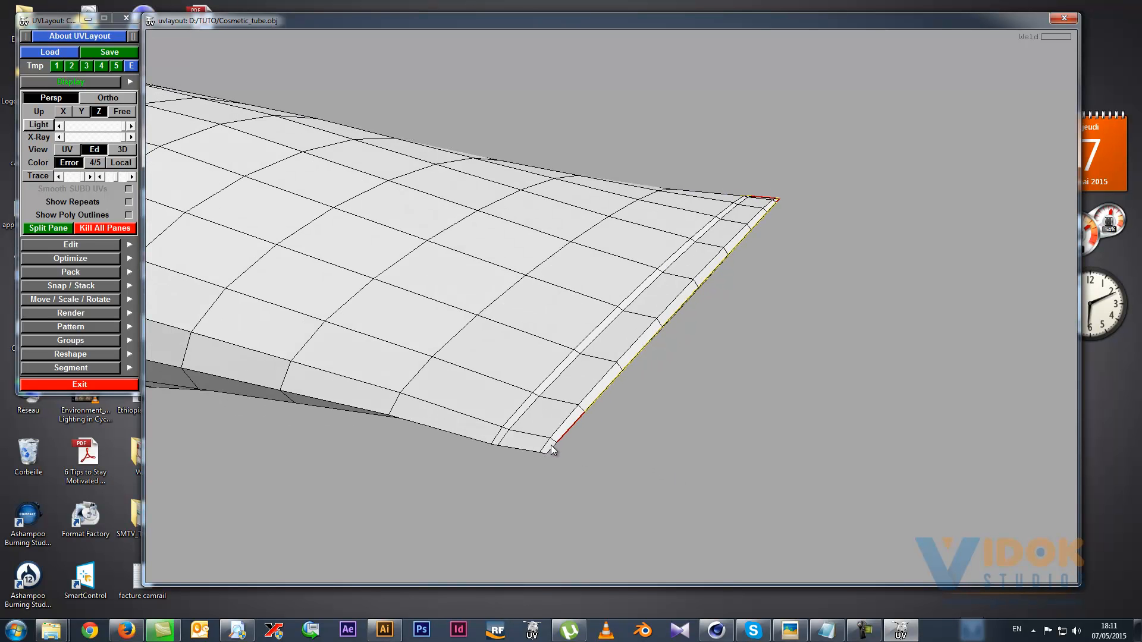
# Mark the cut again from the crimped end's corner along the opposite side of the tube body.
pyautogui.press('c')
pyautogui.press('w')
pyautogui.press('c')
pyautogui.hotkey('shift', 's')
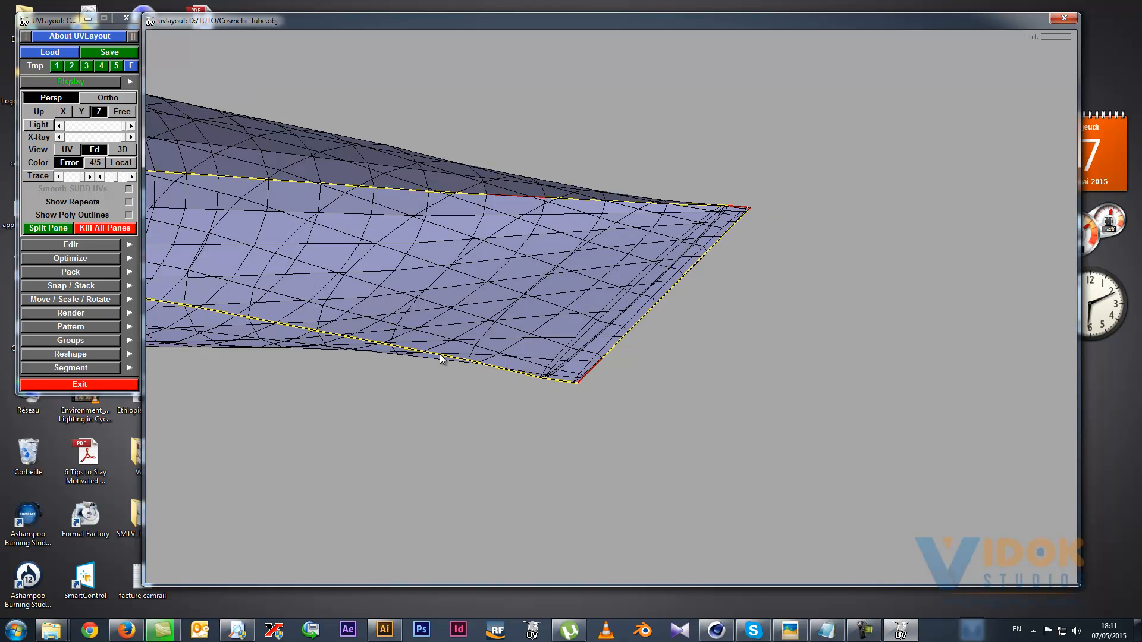
# Weld the marked edges along the tube's opposite side and corner, keeping the cut across the crimped end.
pyautogui.press('w')
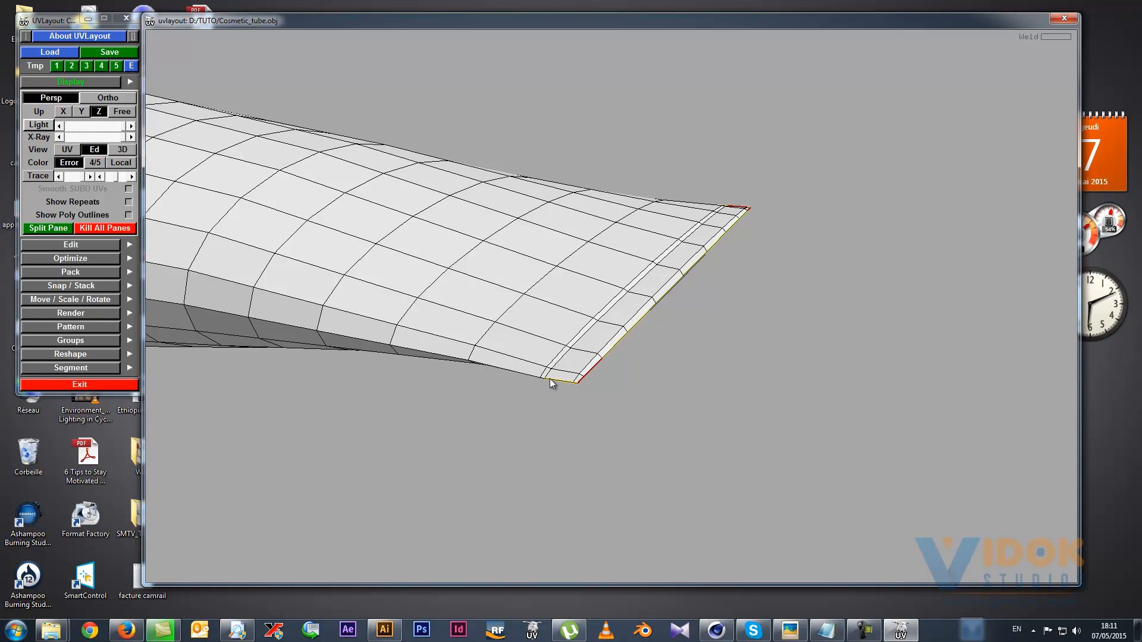
pyautogui.hotkey('shift', 's')
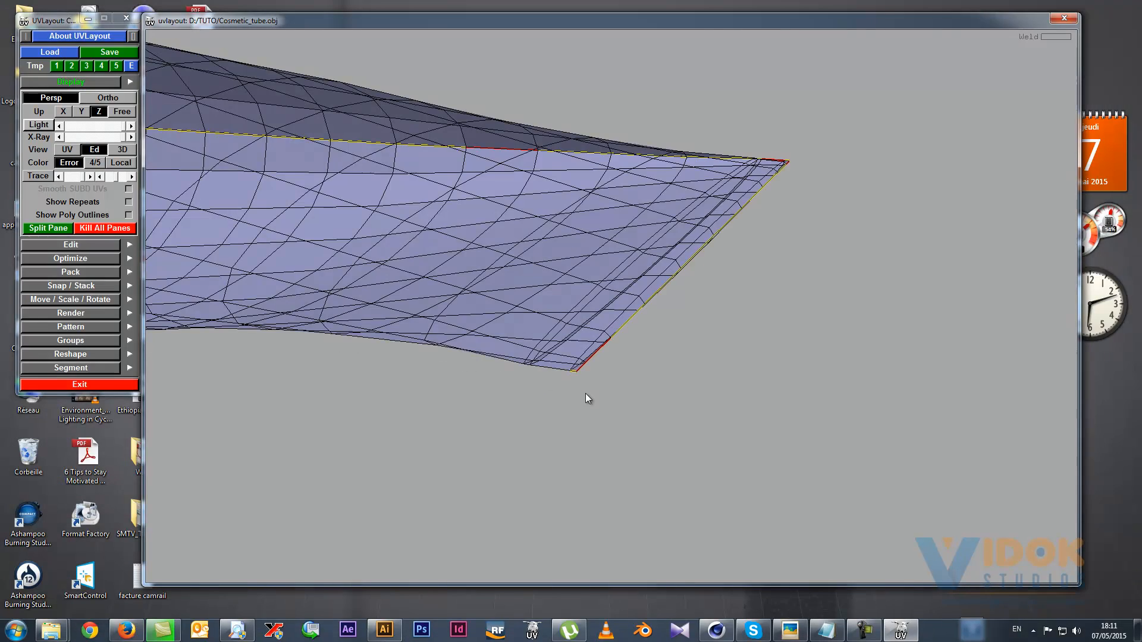
# Split the tube body along its marked side and crimped-end edges and drop it into UV space.
pyautogui.scroll(-10, 586, 394)
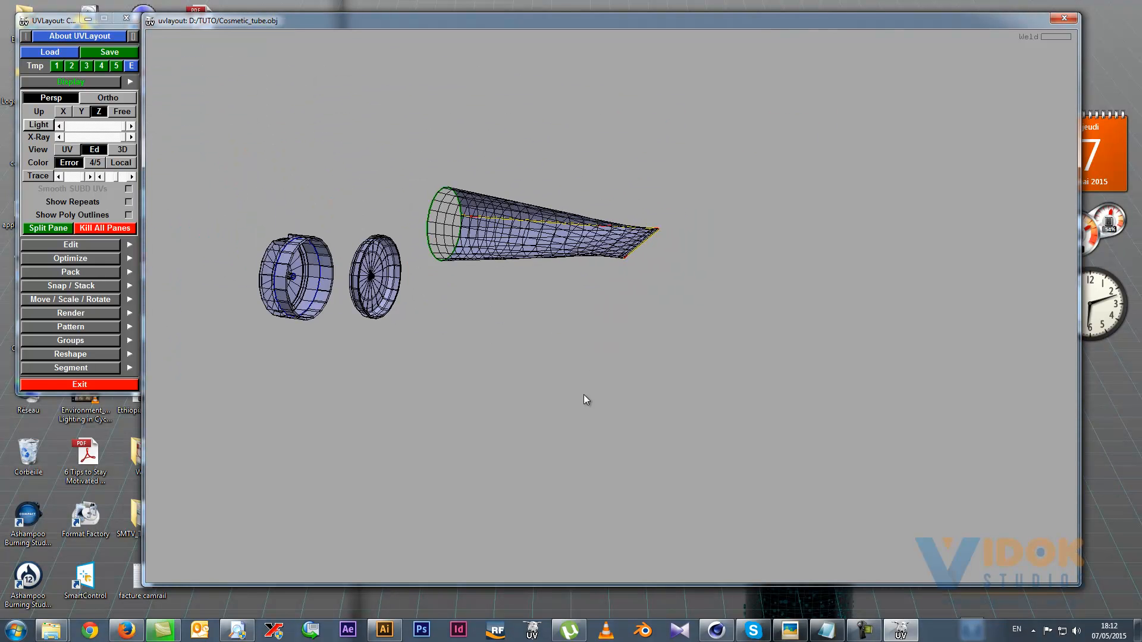
pyautogui.moveTo(544, 298)
pyautogui.mouseDown()
pyautogui.moveTo(527, 354)
pyautogui.moveTo(675, 393)
pyautogui.moveTo(666, 327)
pyautogui.moveTo(609, 303)
pyautogui.moveTo(544, 375)
pyautogui.moveTo(690, 467)
pyautogui.moveTo(755, 418)
pyautogui.moveTo(753, 330)
pyautogui.mouseUp()
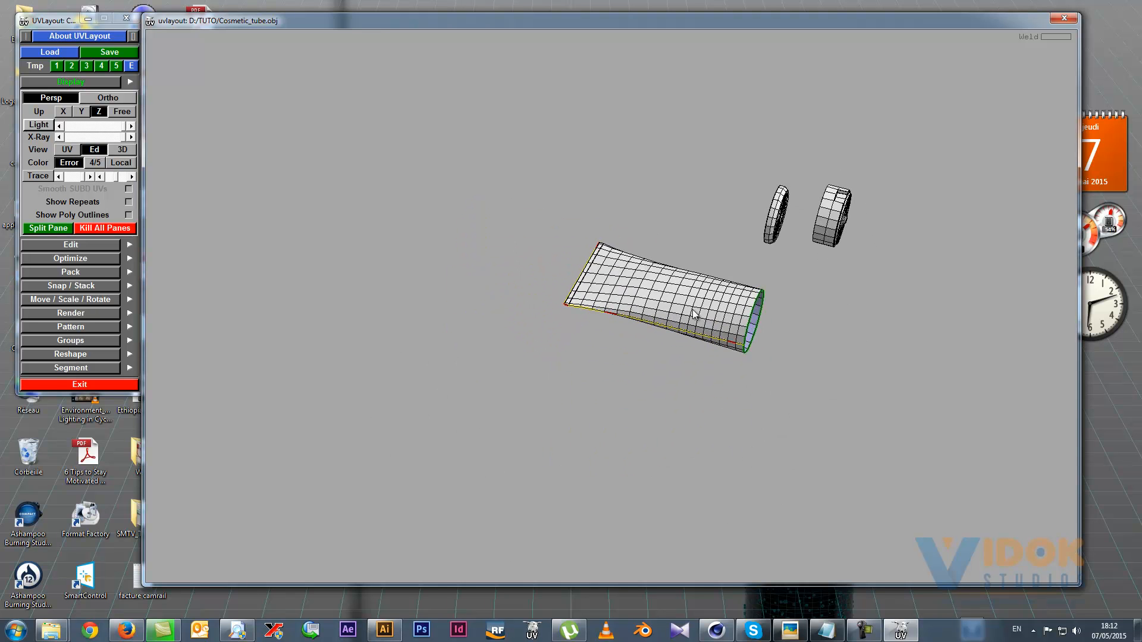
pyautogui.scroll(4, 694, 312)
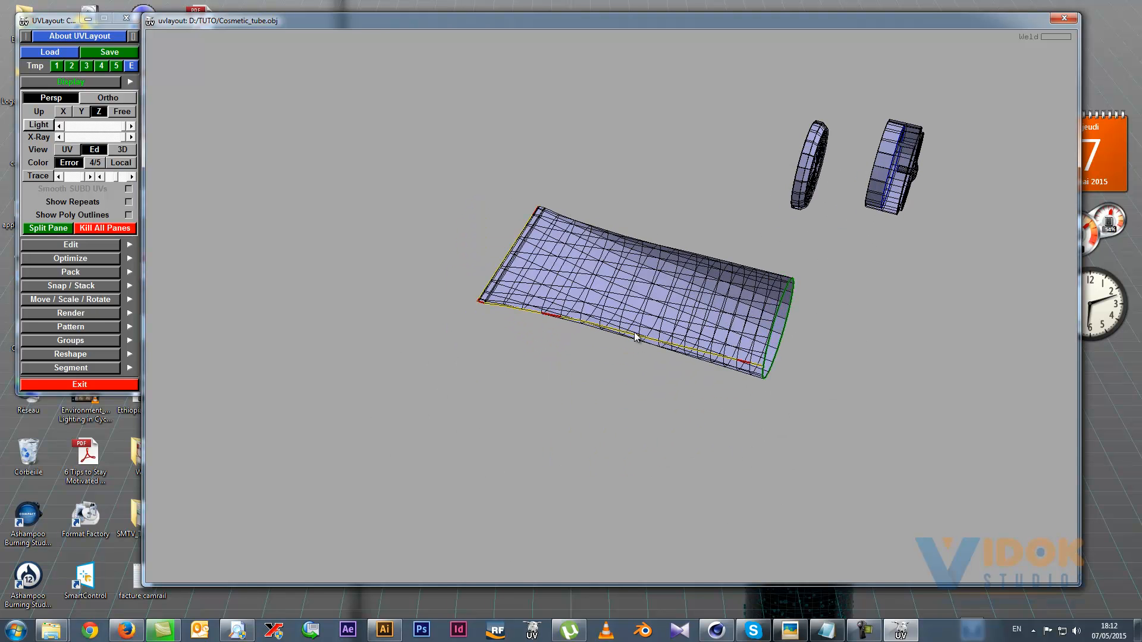
pyautogui.press('Return')
pyautogui.moveTo(559, 384); pyautogui.dragTo(573, 286)
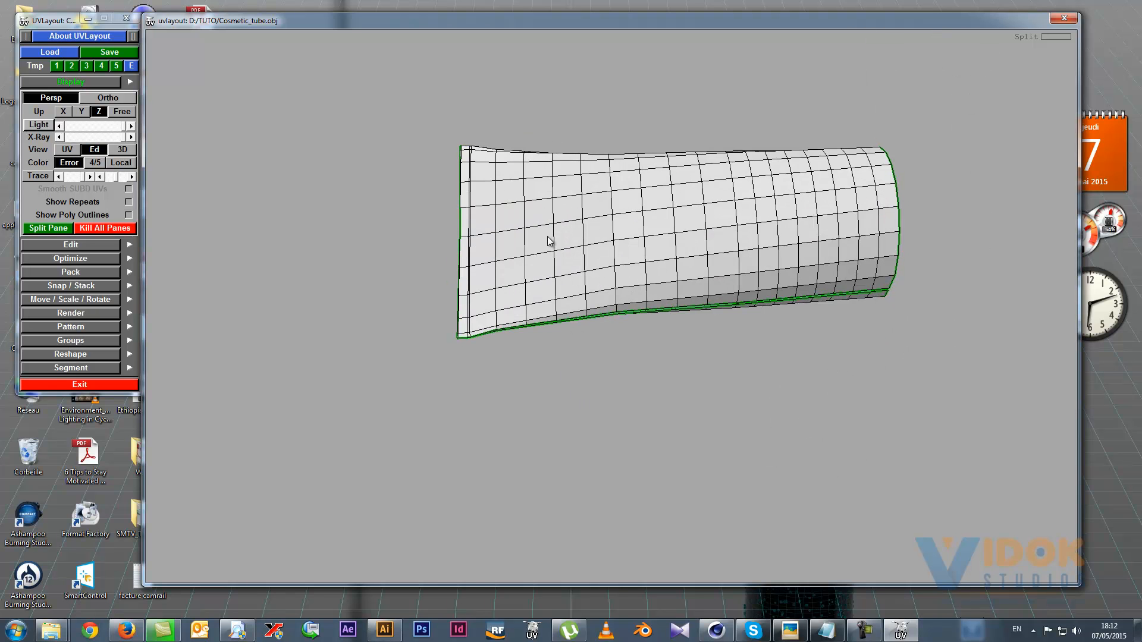
pyautogui.press('d')
# Flatten the large shoulder disc in the UV view, stopping the run once its shape has settled.
pyautogui.click(66, 149)
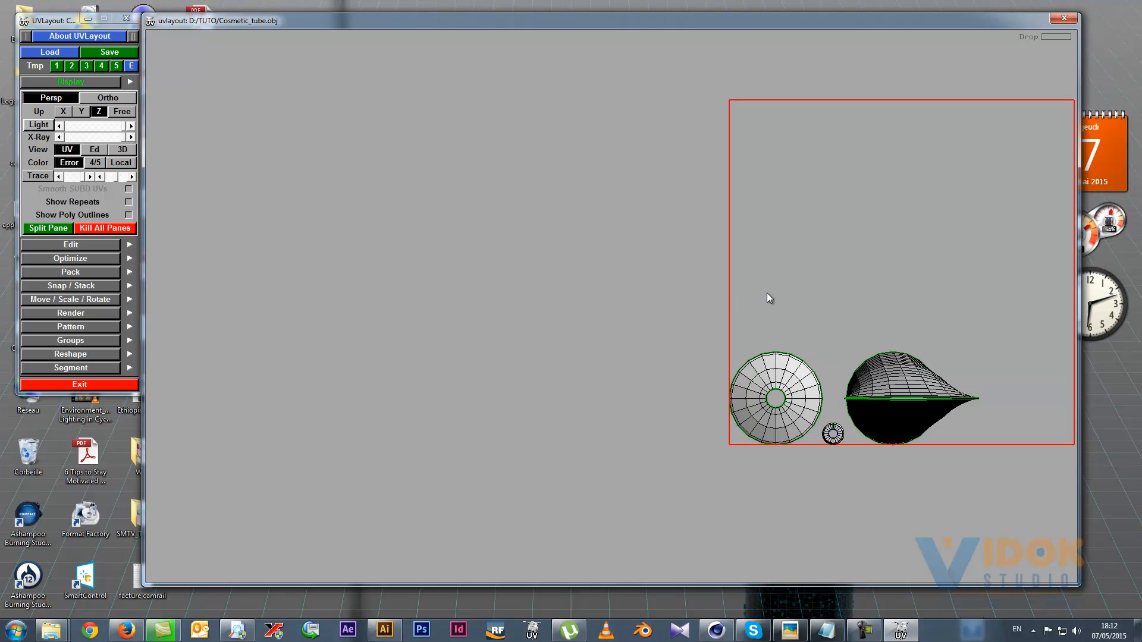
pyautogui.moveTo(861, 352); pyautogui.dragTo(624, 290, button='middle')
pyautogui.scroll(2, 622, 288)
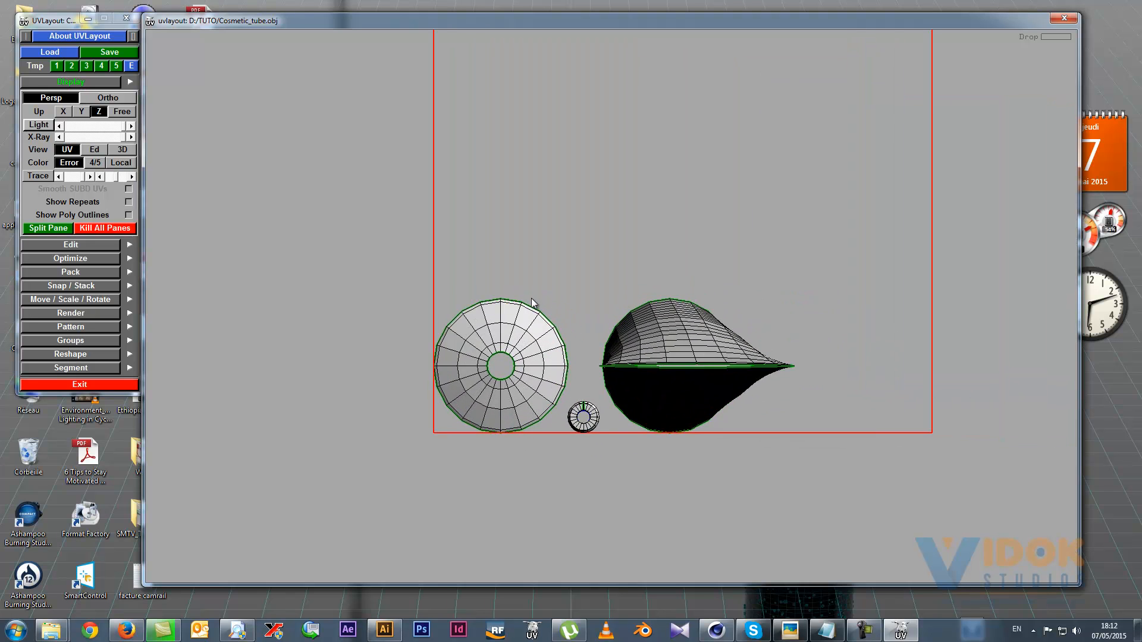
pyautogui.scroll(1, 534, 324)
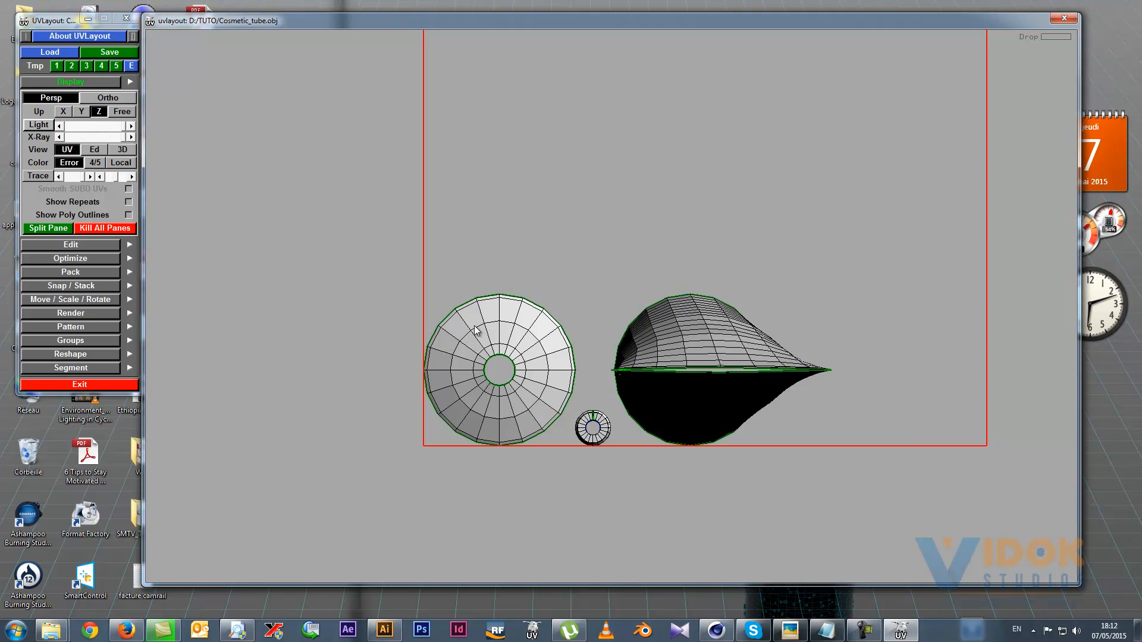
pyautogui.hotkey('shift', 'f')
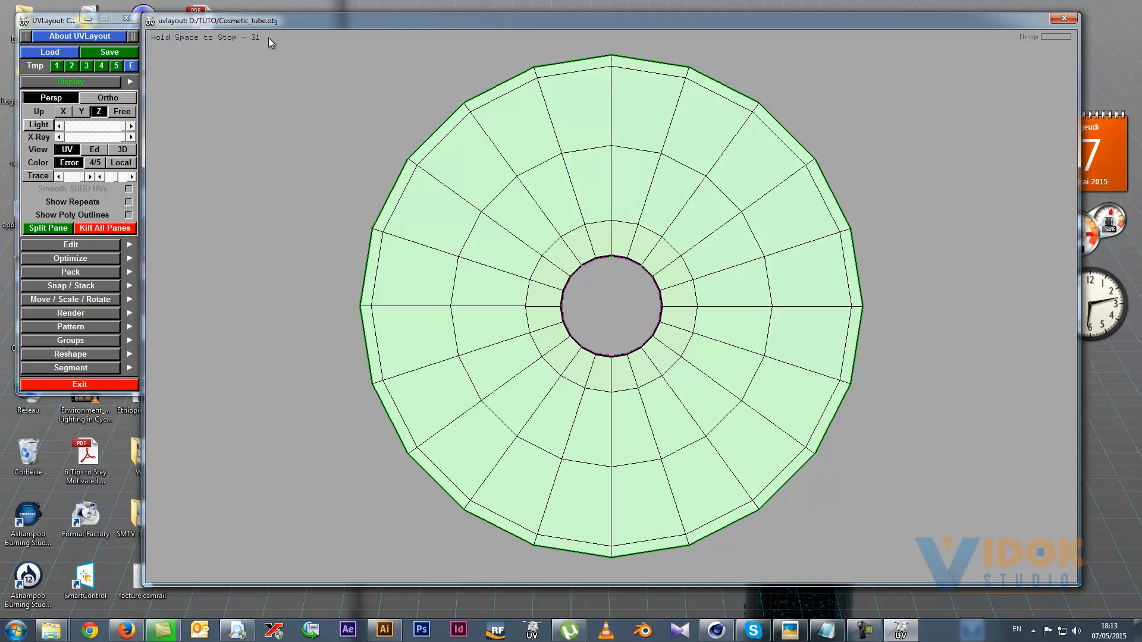
pyautogui.press('space')
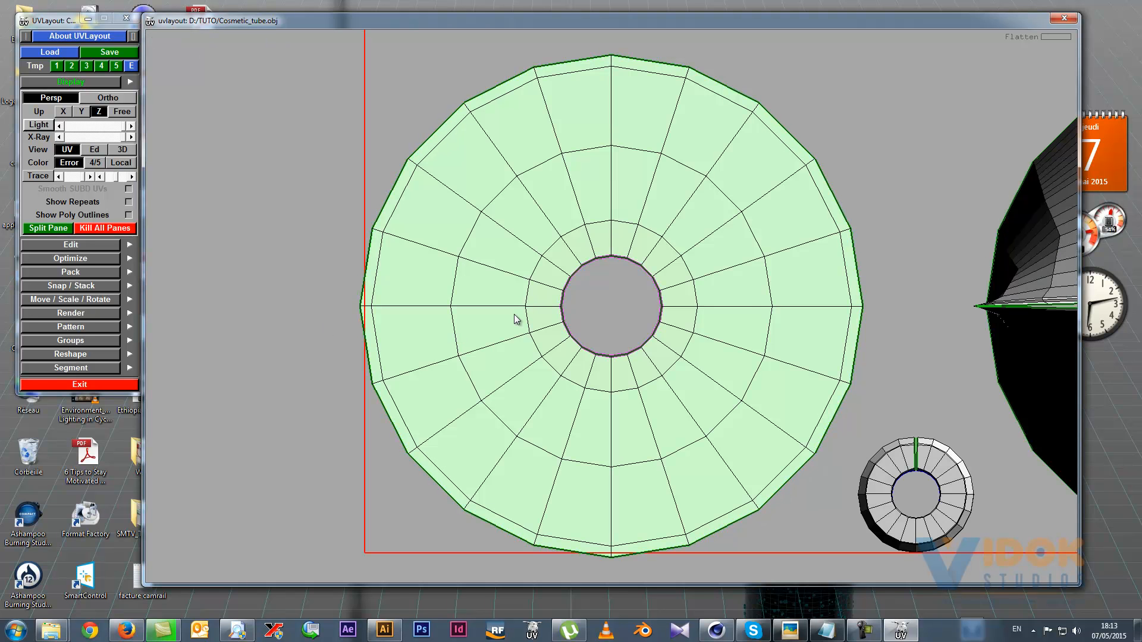
# Move the flattened shoulder disc up in UV space, clear of the neck and body pieces.
pyautogui.scroll(-5, 515, 316)
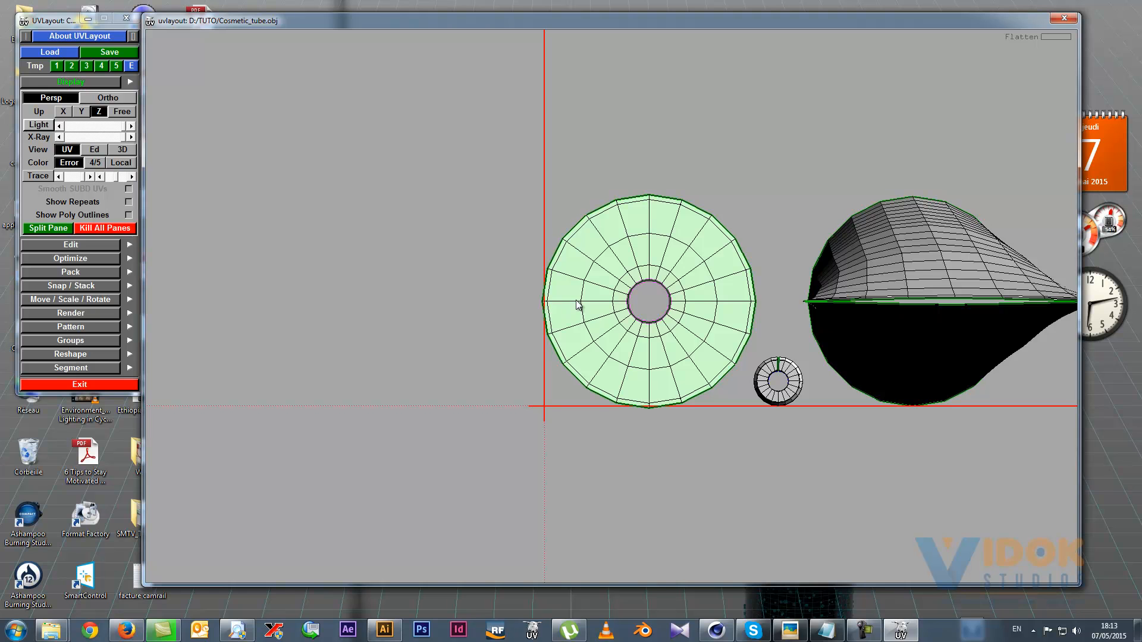
pyautogui.moveTo(521, 304); pyautogui.dragTo(398, 420, button='middle')
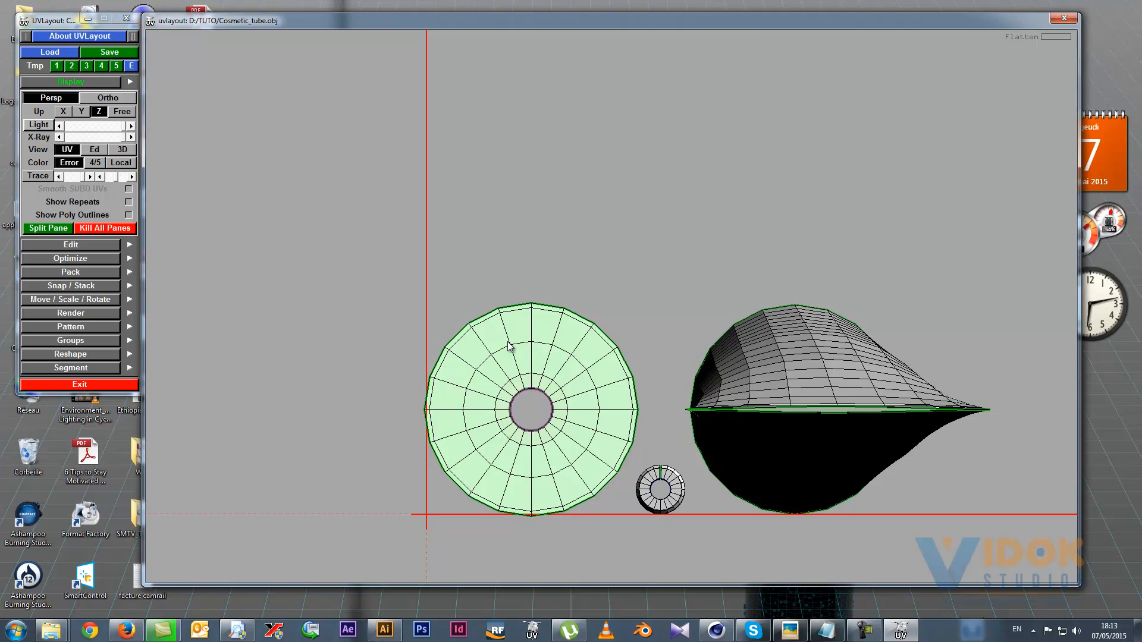
pyautogui.moveTo(509, 346); pyautogui.dragTo(539, 63, button='middle')
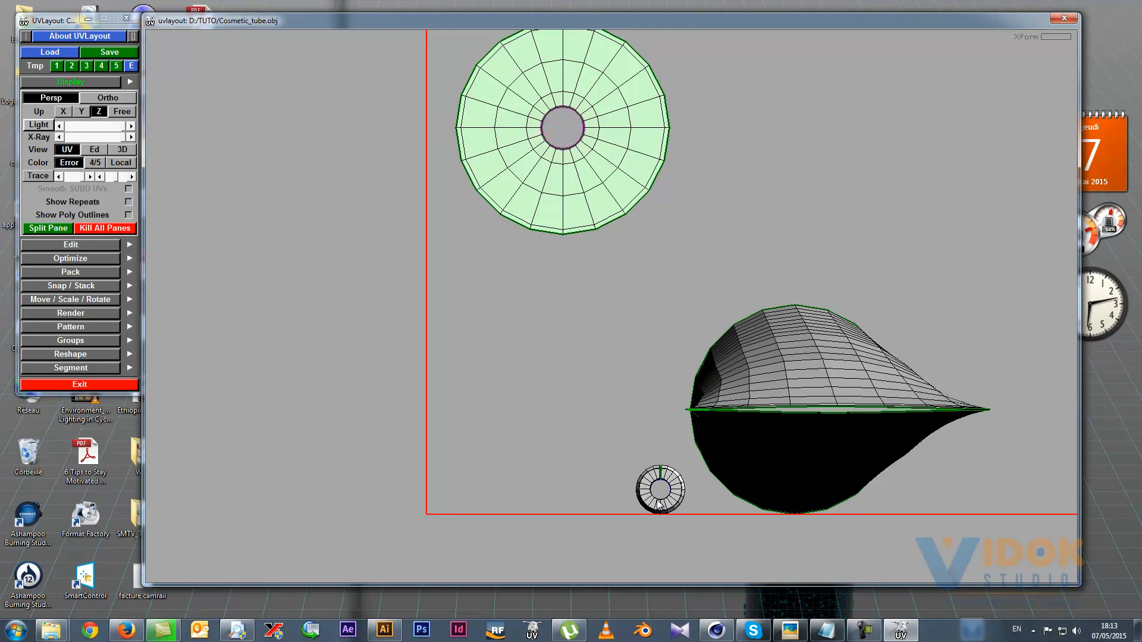
# Flatten the small neck piece in the UV view and stop the run.
pyautogui.scroll(6, 658, 501)
pyautogui.scroll(1, 737, 272)
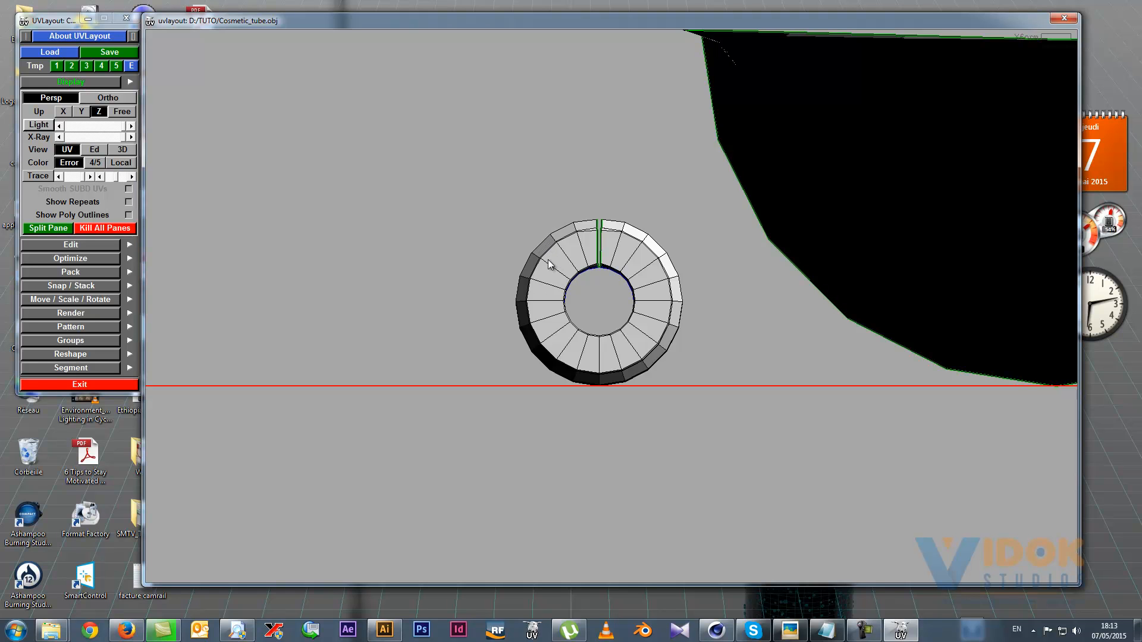
pyautogui.press('f')
pyautogui.press('space')
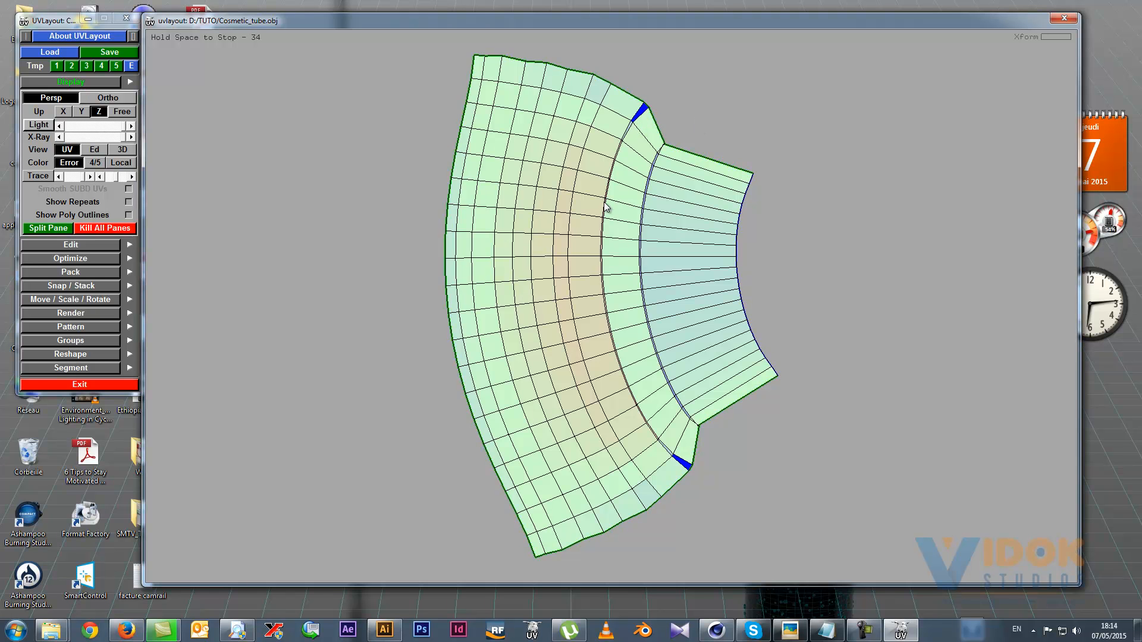
pyautogui.press('space')
# Undrop the neck piece from UV space and bring it up in the edit view.
pyautogui.scroll(-2, 519, 216)
pyautogui.scroll(-1, 519, 216)
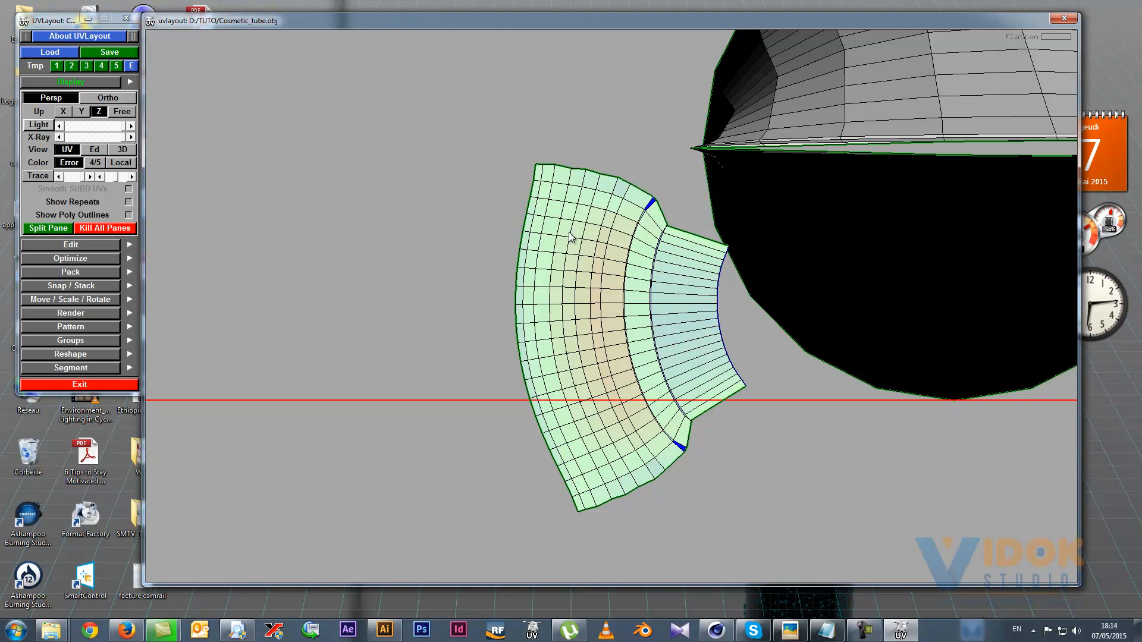
pyautogui.press('d')
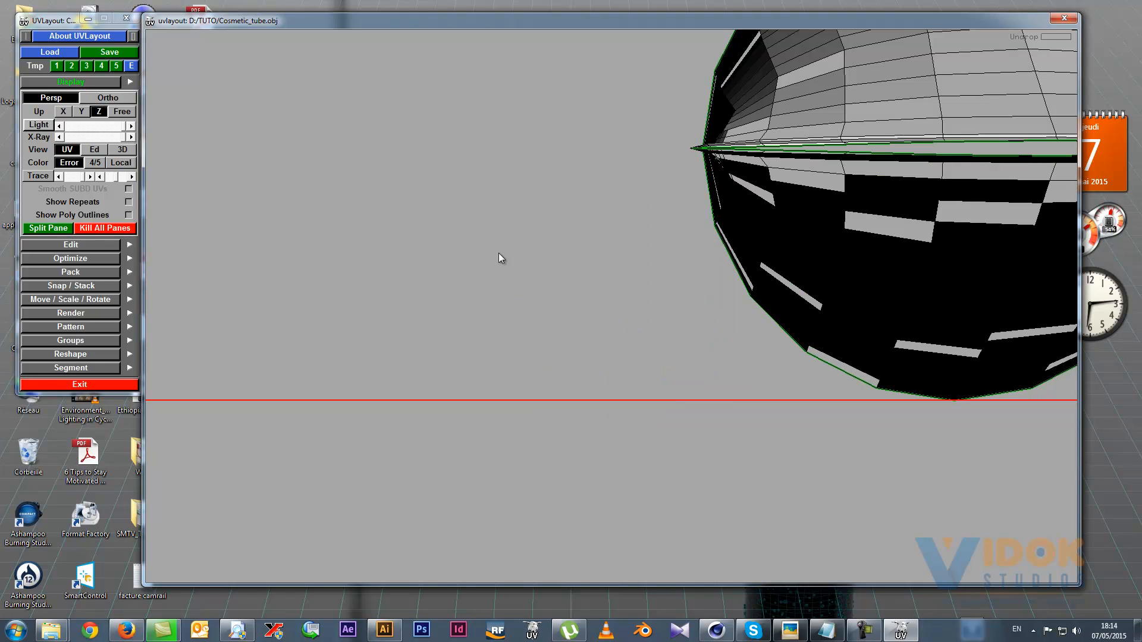
pyautogui.click(96, 148)
pyautogui.moveTo(944, 216); pyautogui.dragTo(758, 186)
pyautogui.press('d')
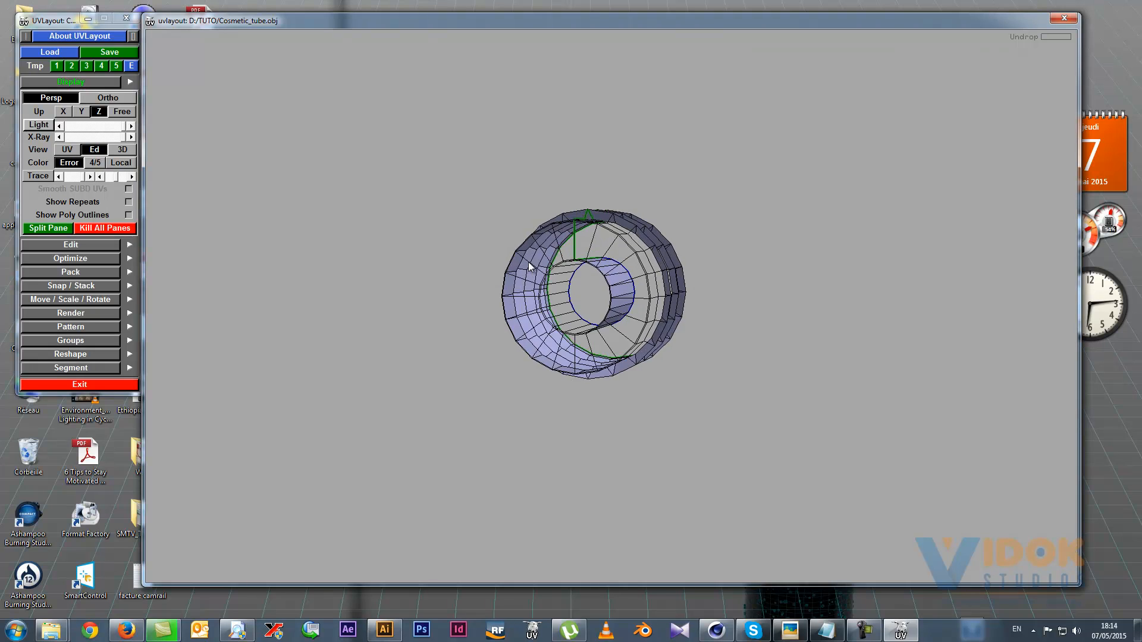
# Mark a cut around the outer edge of the neck's flat end face and detach it from the threaded side.
pyautogui.moveTo(590, 265); pyautogui.dragTo(622, 316)
pyautogui.moveTo(618, 322); pyautogui.dragTo(634, 337, button='right')
pyautogui.moveTo(634, 337); pyautogui.dragTo(600, 373)
pyautogui.scroll(1, 636, 399)
pyautogui.scroll(3, 597, 359)
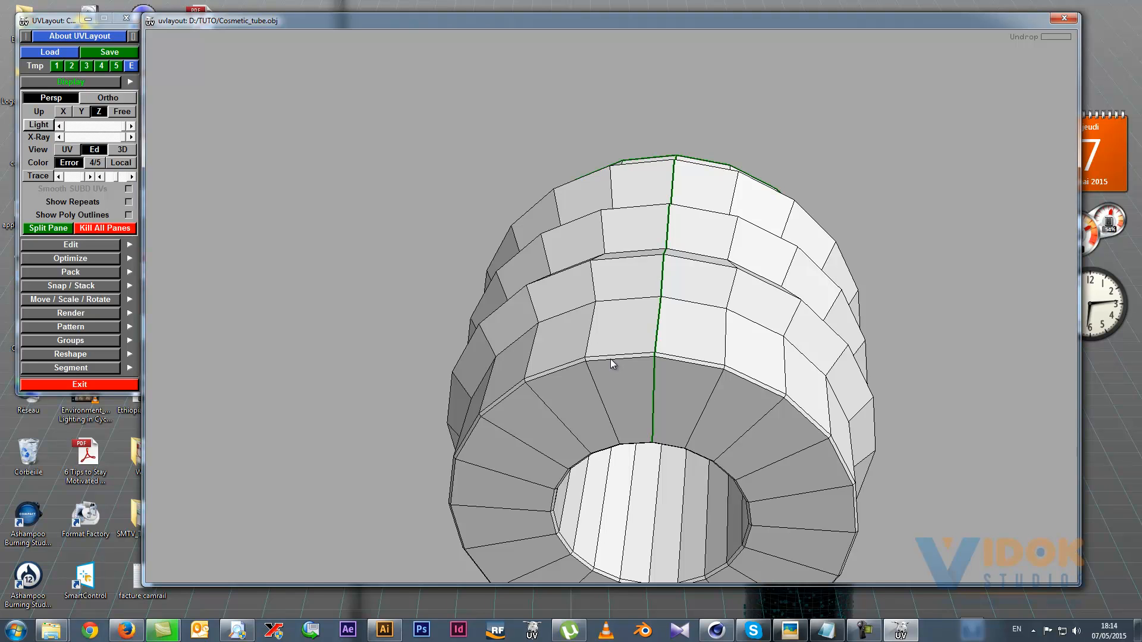
pyautogui.press('c')
pyautogui.press('c')
pyautogui.press('w')
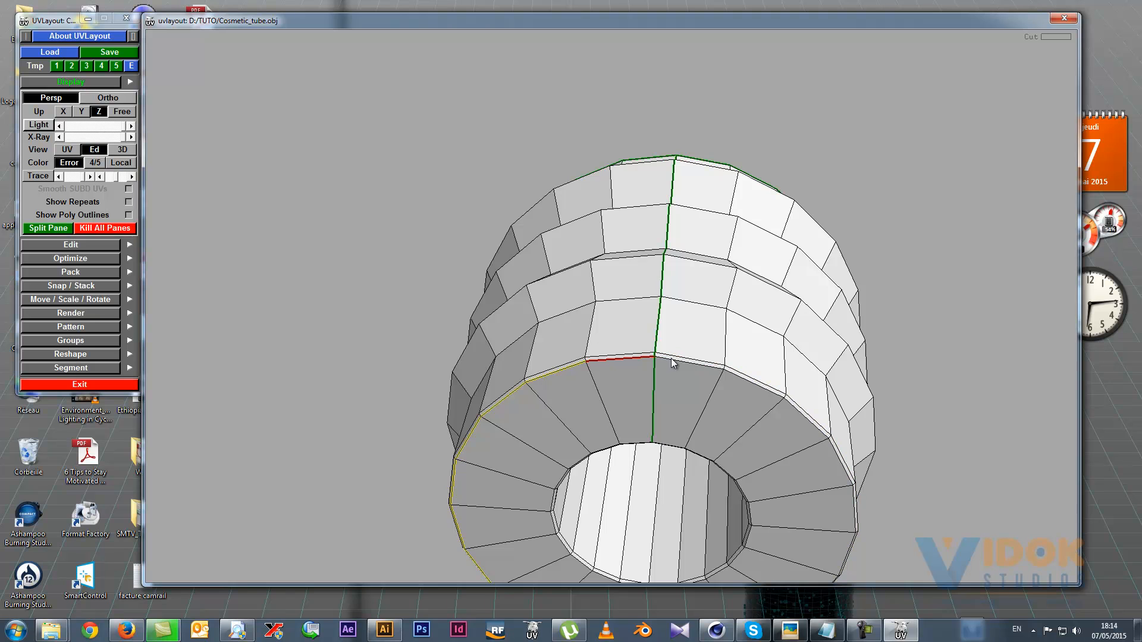
pyautogui.press('c')
pyautogui.press('Return')
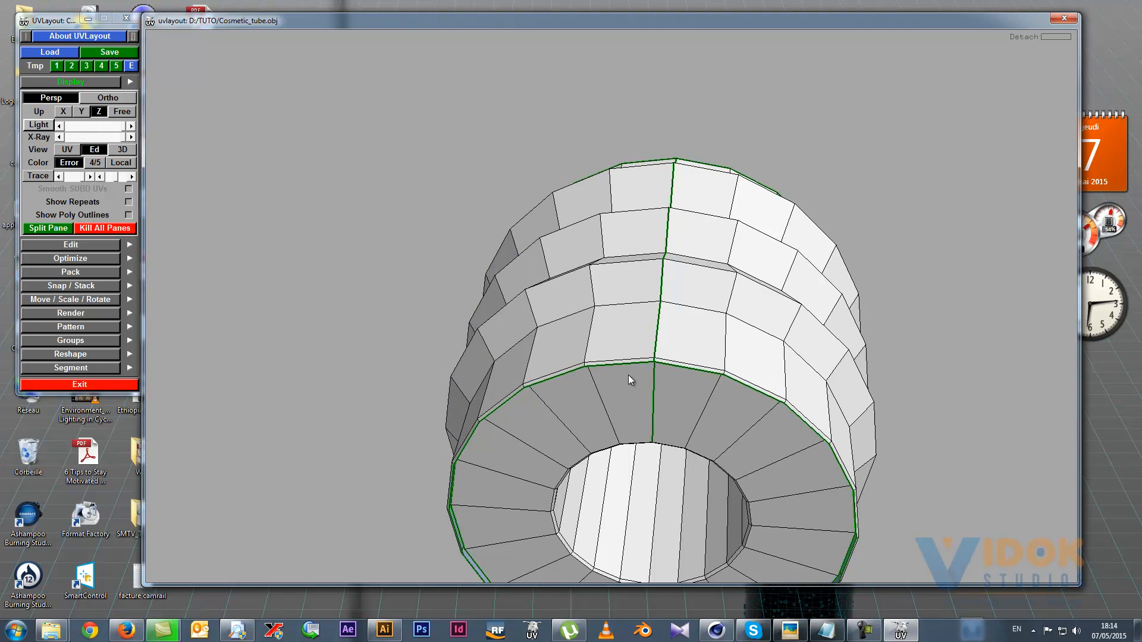
# Drop the neck's end piece and its threaded side piece into UV space.
pyautogui.press('d')
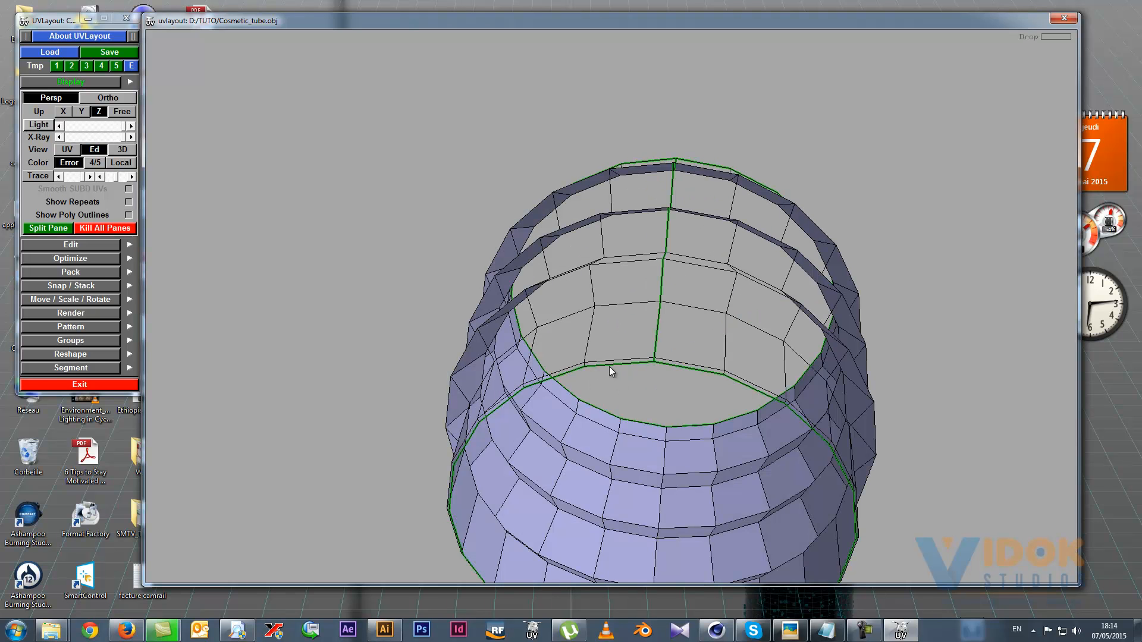
pyautogui.moveTo(632, 384); pyautogui.dragTo(639, 410)
pyautogui.press('d')
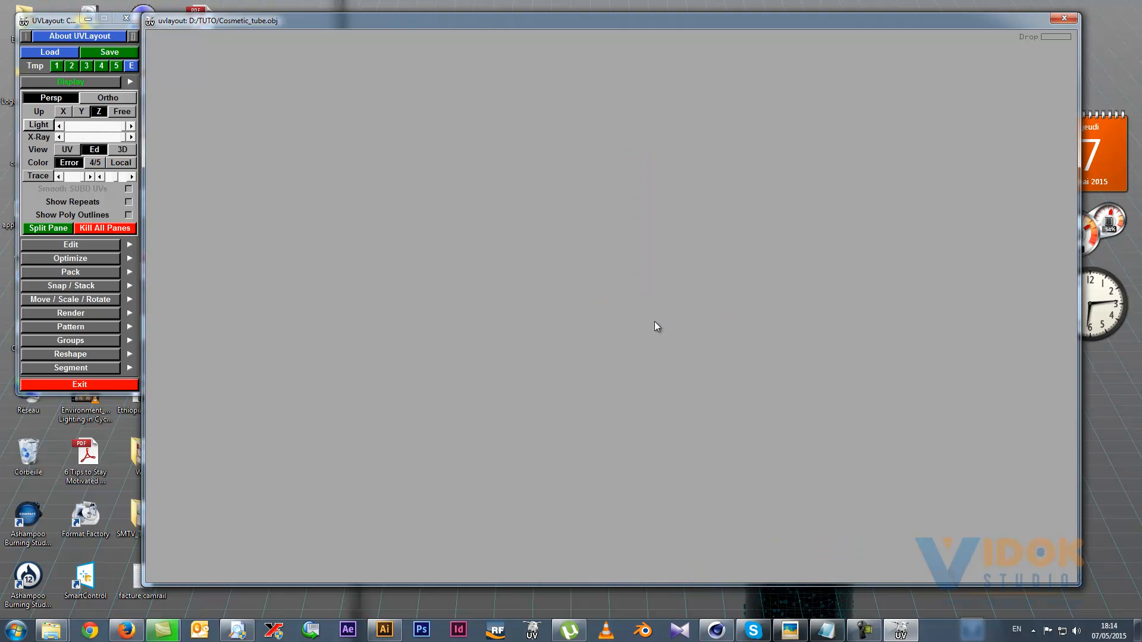
# Flatten the neck's end piece with its inner tube in the UV view and stop the run.
pyautogui.click(69, 149)
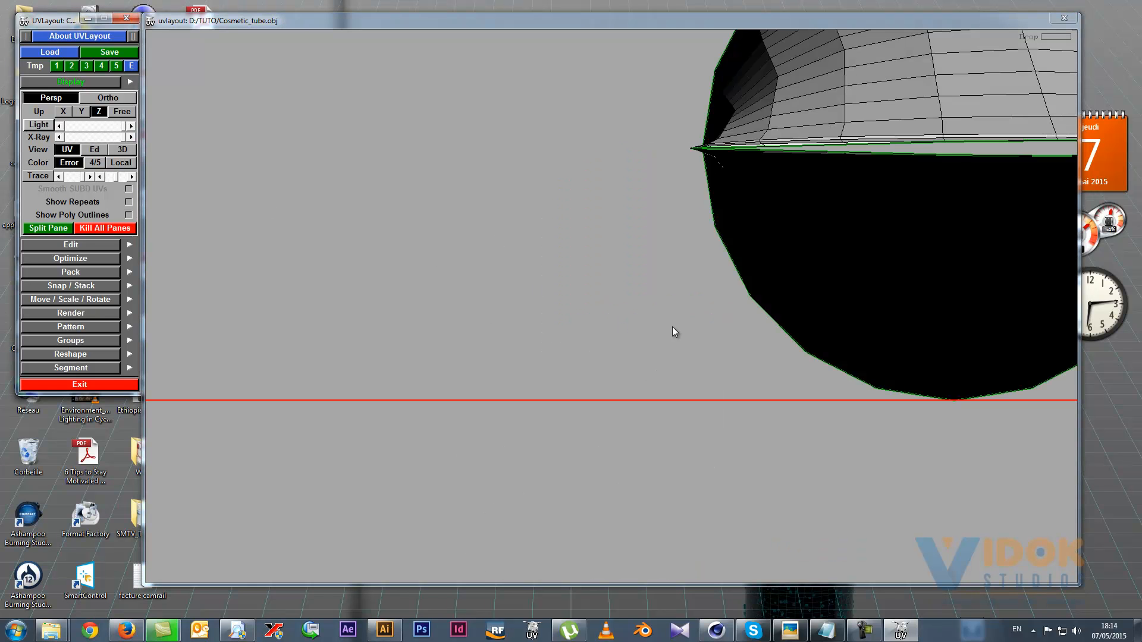
pyautogui.scroll(-2, 676, 332)
pyautogui.scroll(3, 979, 294)
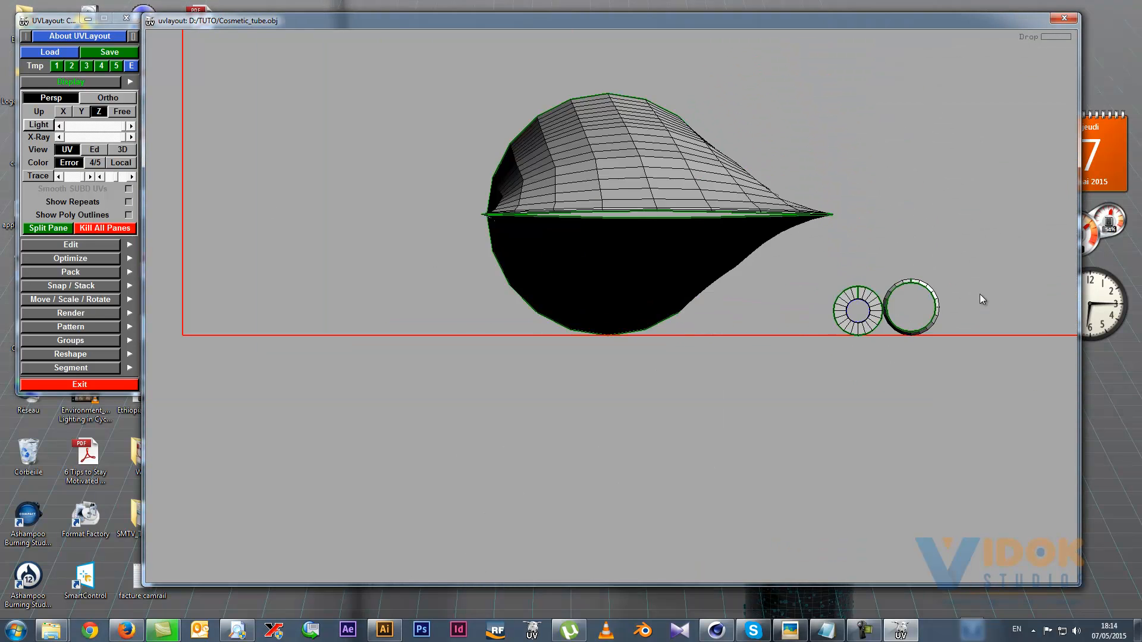
pyautogui.scroll(3, 819, 324)
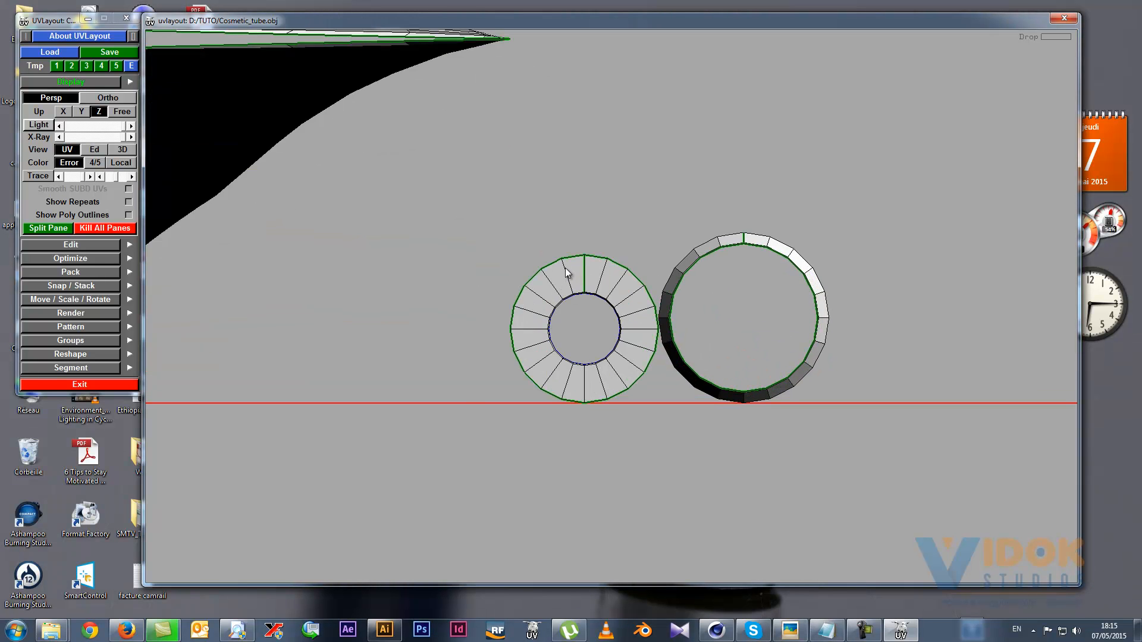
pyautogui.press('f')
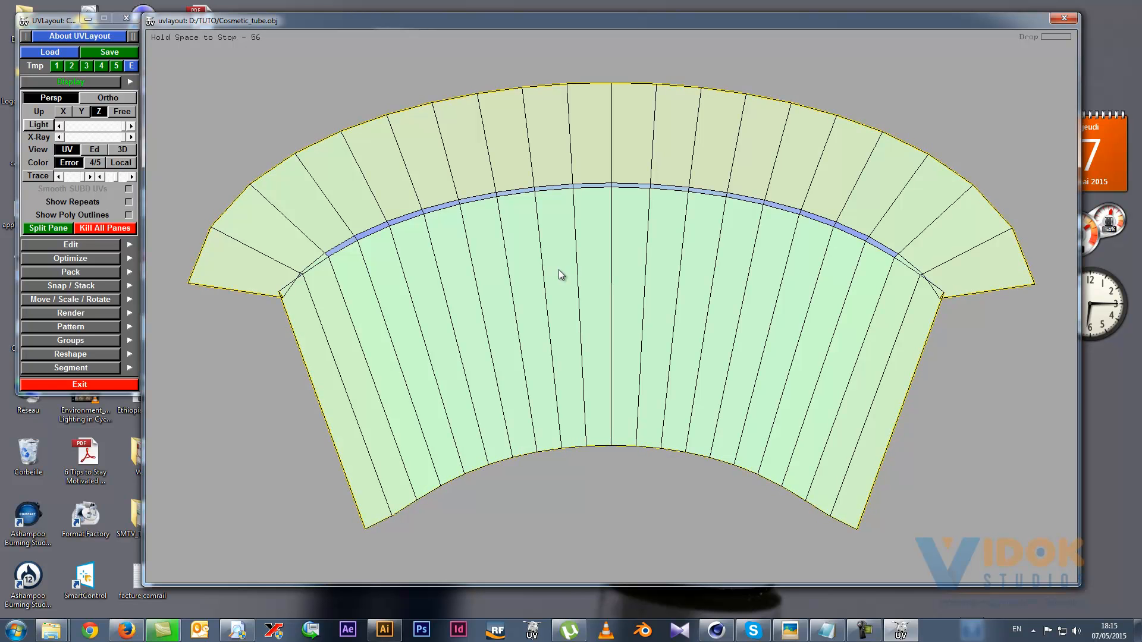
pyautogui.press('space')
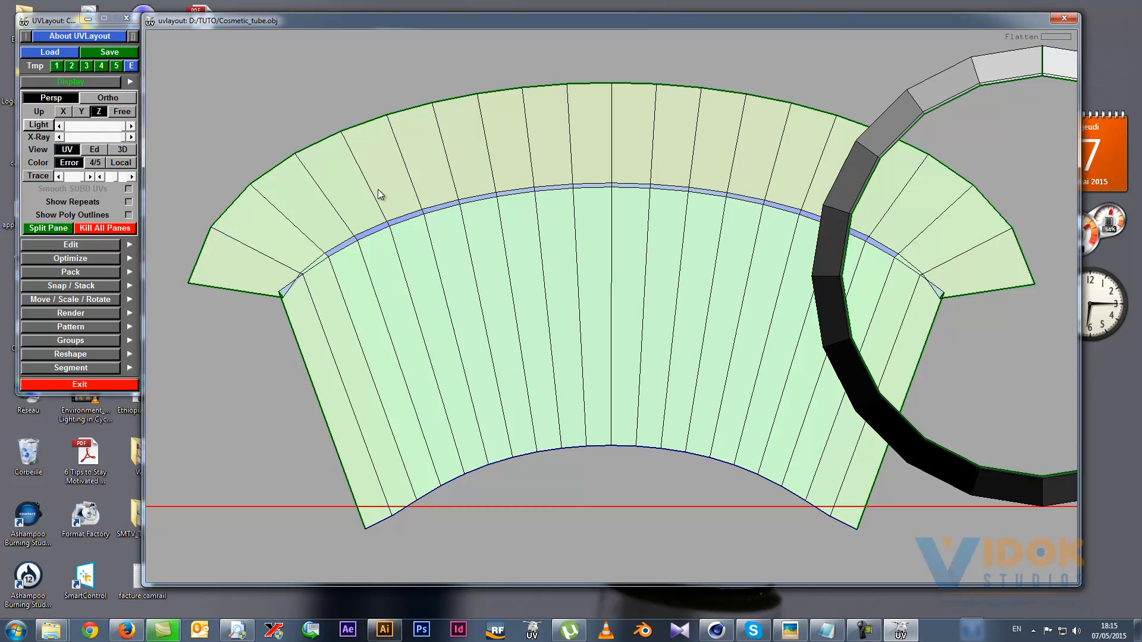
# Return the neck's end piece to the edit view and split it along a cut around the hole's rim.
pyautogui.press('d')
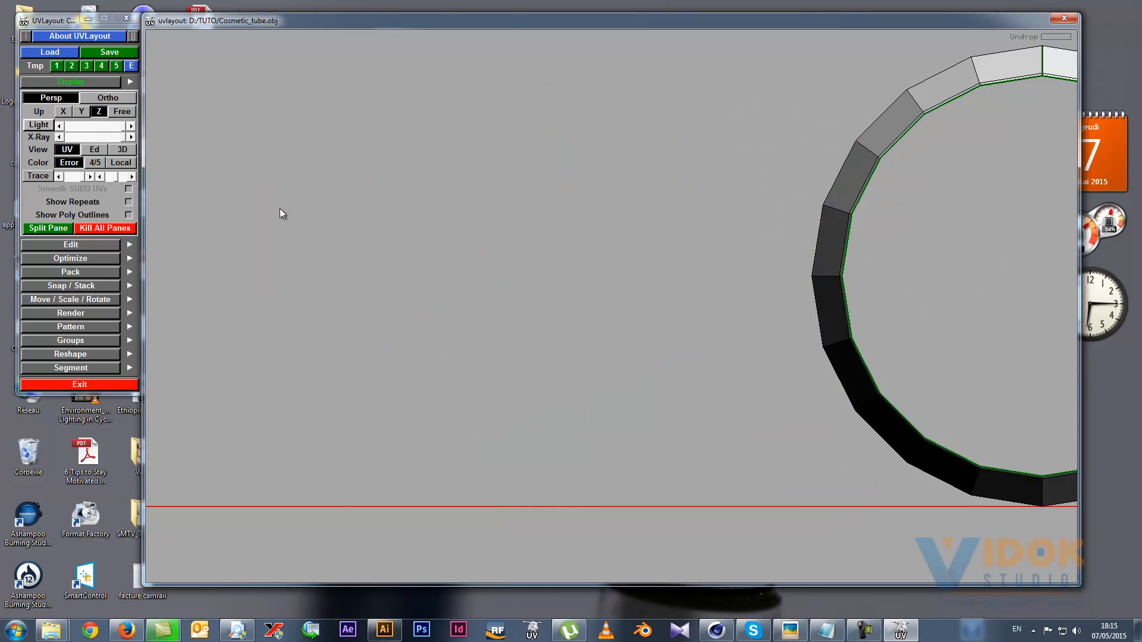
pyautogui.click(94, 150)
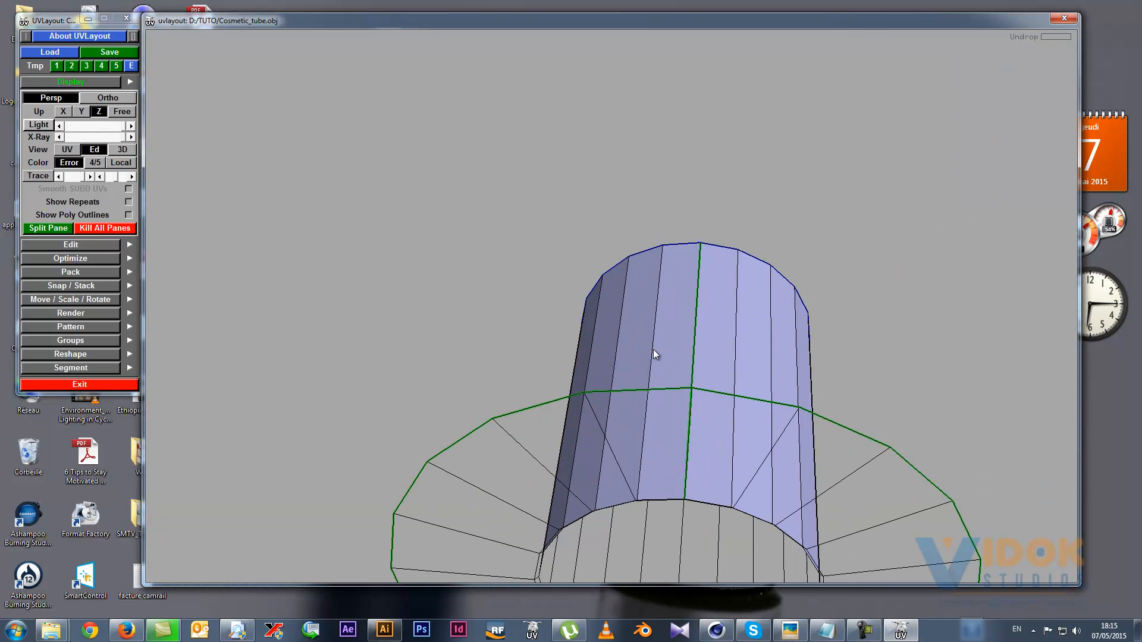
pyautogui.scroll(-3, 651, 353)
pyautogui.moveTo(651, 354); pyautogui.dragTo(526, 475)
pyautogui.press('c')
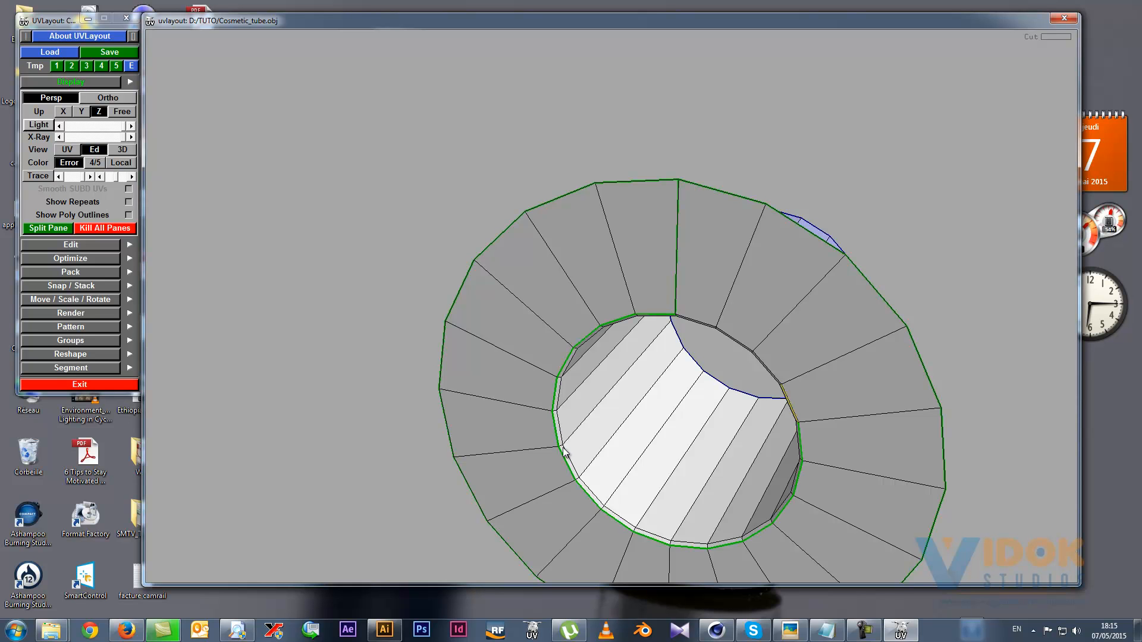
pyautogui.press('Return')
pyautogui.press('d')
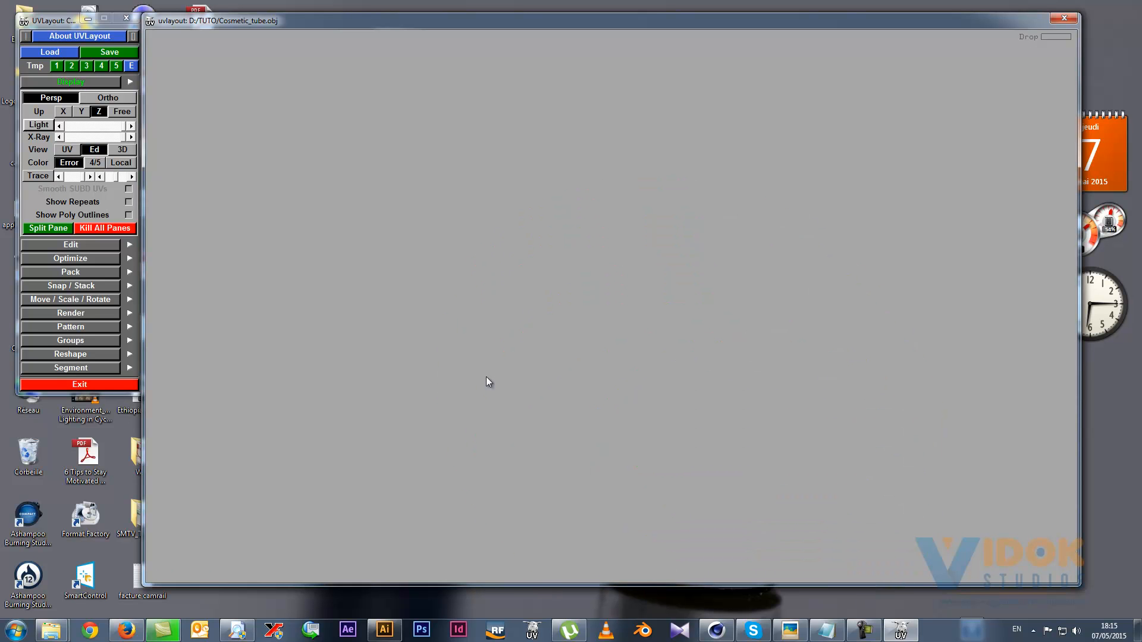
pyautogui.hotkey('ctrl', 'z')
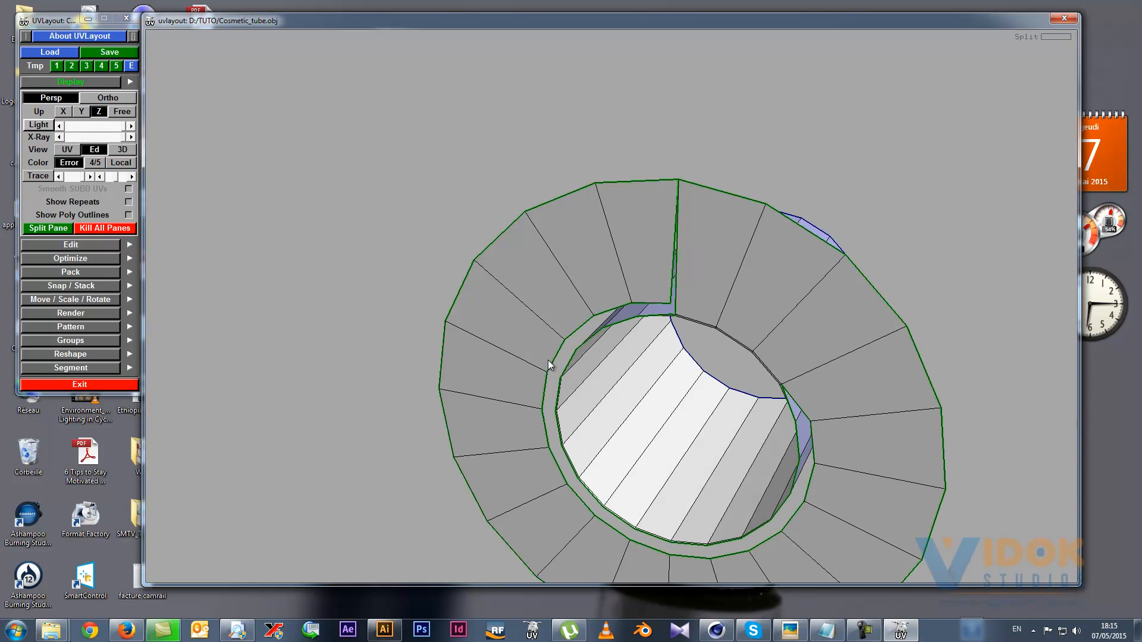
# Cut the edges still joining the flat end ring to the inner tube and detach the ring.
pyautogui.moveTo(547, 361); pyautogui.dragTo(563, 358)
pyautogui.moveTo(741, 338); pyautogui.dragTo(597, 333)
pyautogui.scroll(5, 445, 280)
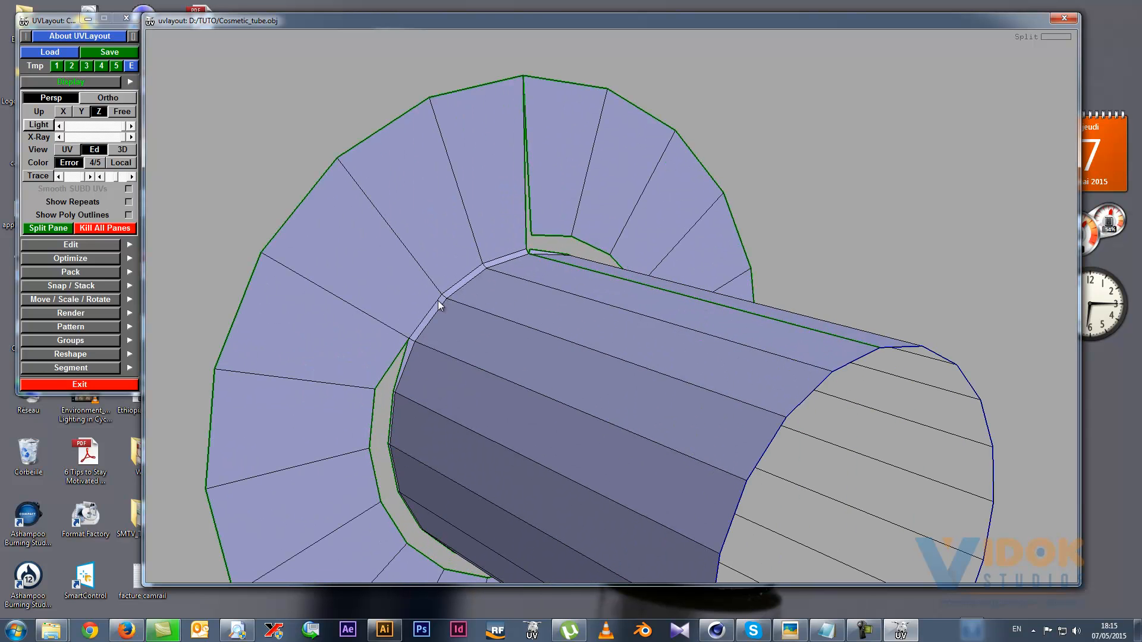
pyautogui.press('c')
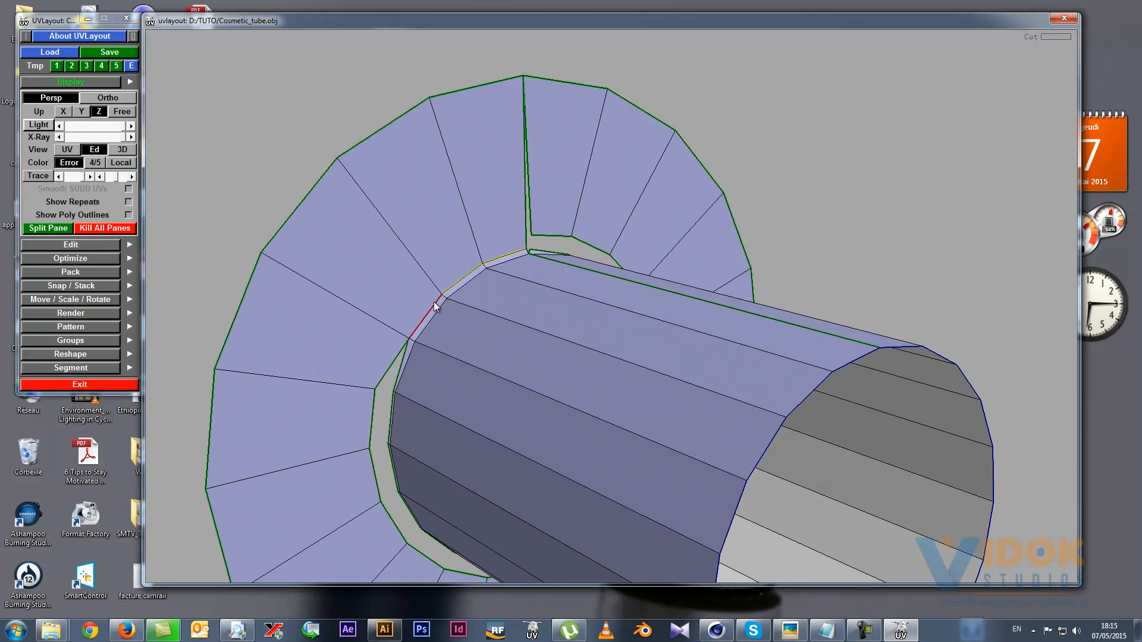
pyautogui.press('Return')
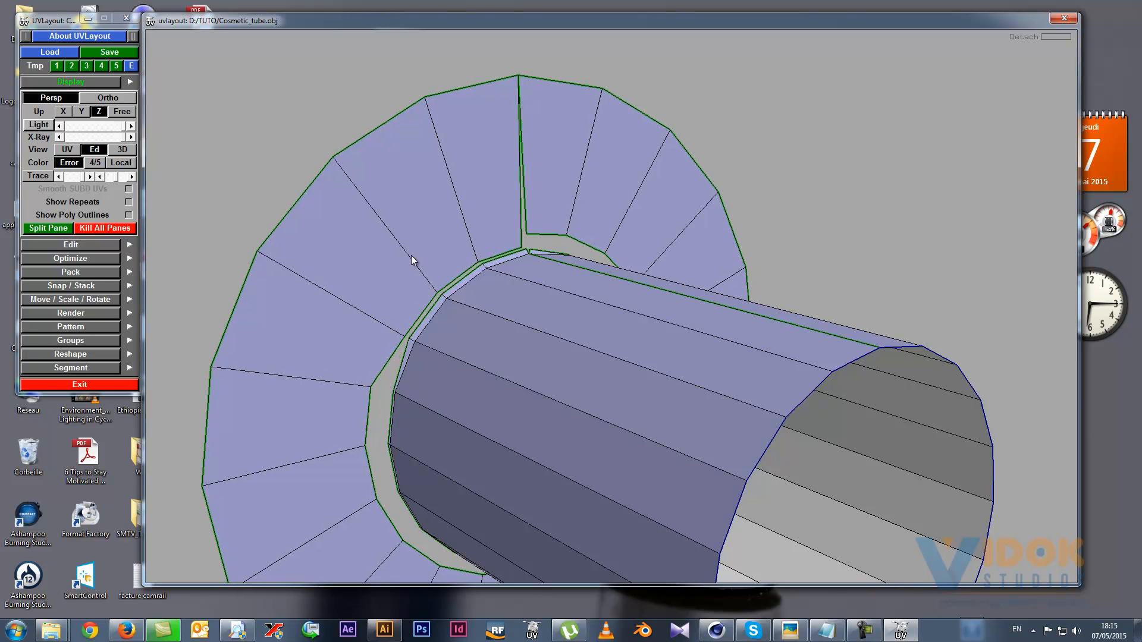
# Drop the detached end ring and the inner tube into UV space and show them in the UV view.
pyautogui.press('d')
pyautogui.press('d')
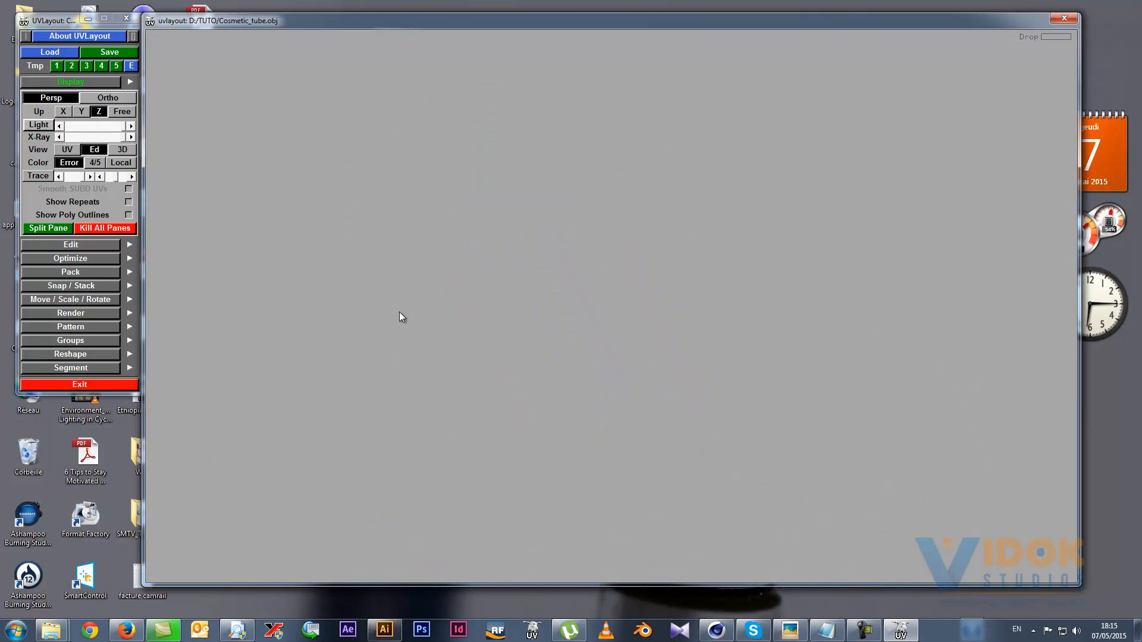
pyautogui.click(67, 150)
pyautogui.scroll(-3, 575, 336)
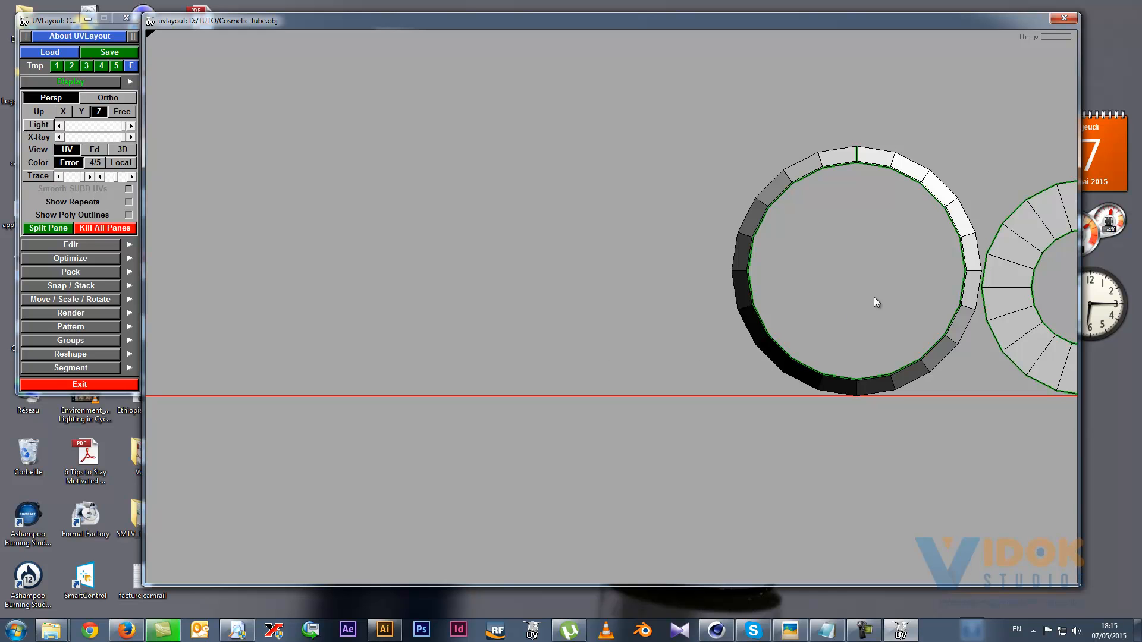
pyautogui.moveTo(886, 305); pyautogui.dragTo(617, 338, button='middle')
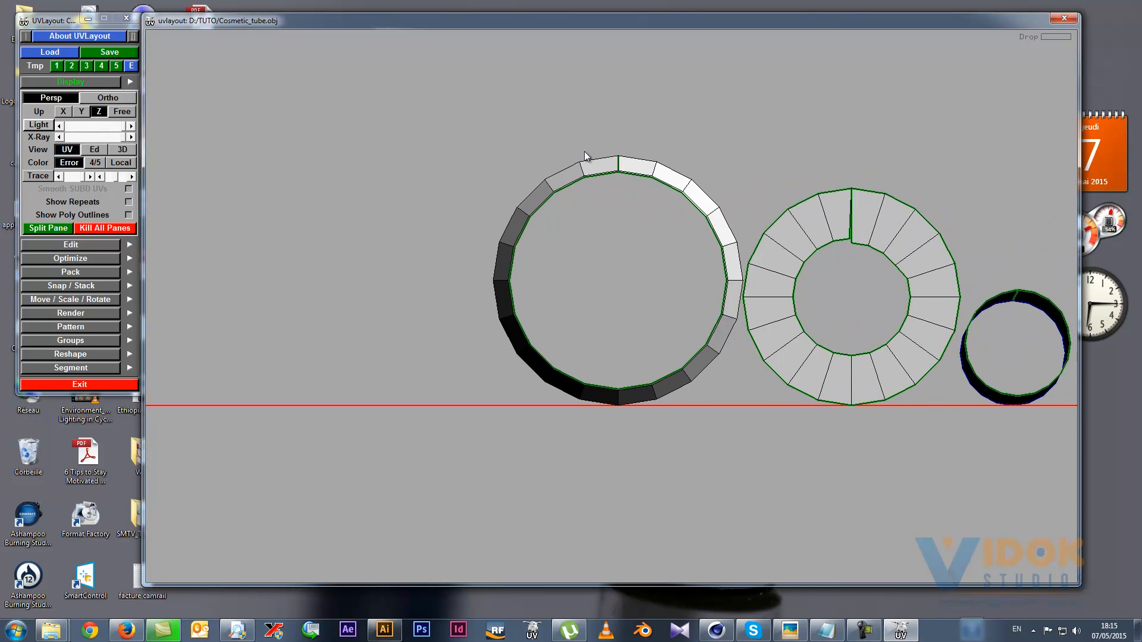
# Flatten the neck's threaded side piece and straighten it into a rectangle.
pyautogui.press('f')
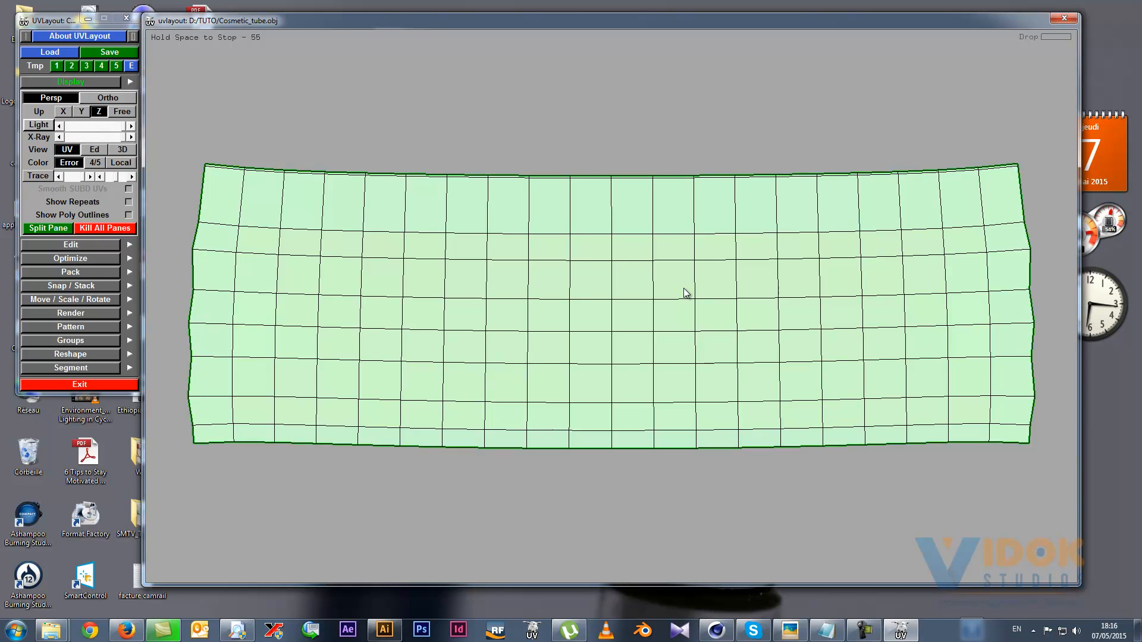
pyautogui.press('space')
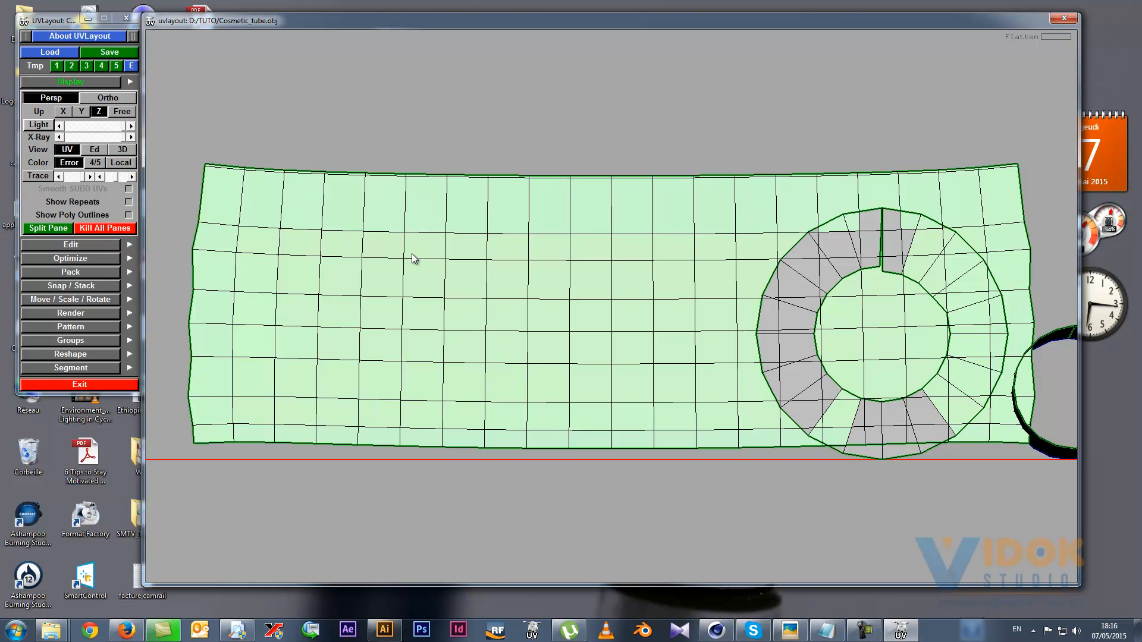
pyautogui.press('r')
# Move the rectangular threaded side piece up, clear of the ring and above the unflattened body shell.
pyautogui.scroll(-6, 412, 255)
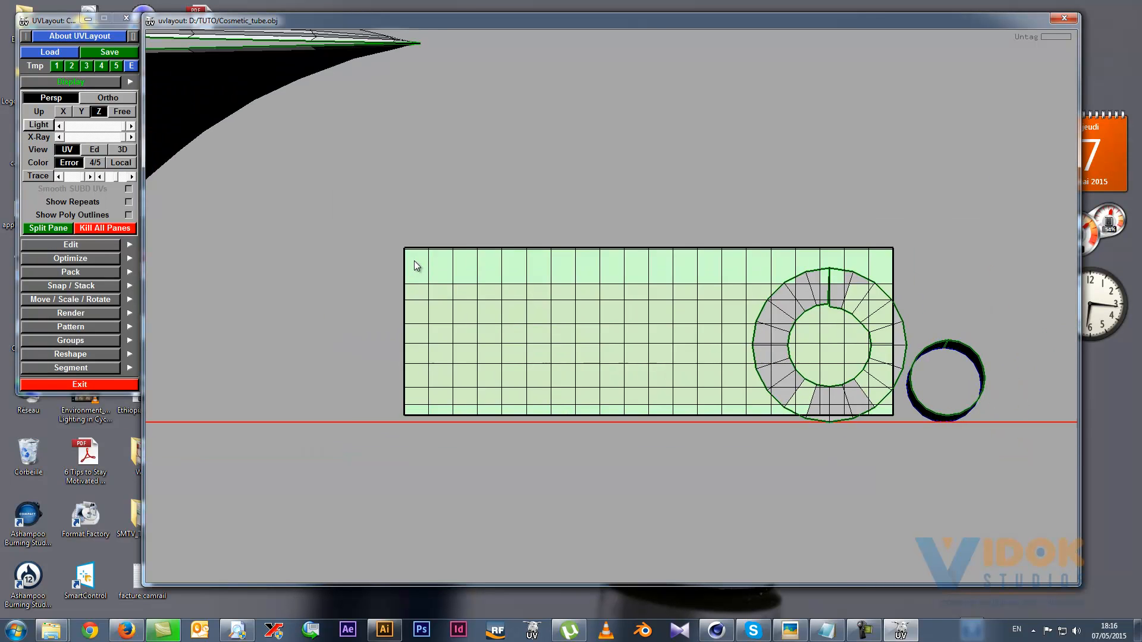
pyautogui.scroll(-3, 422, 270)
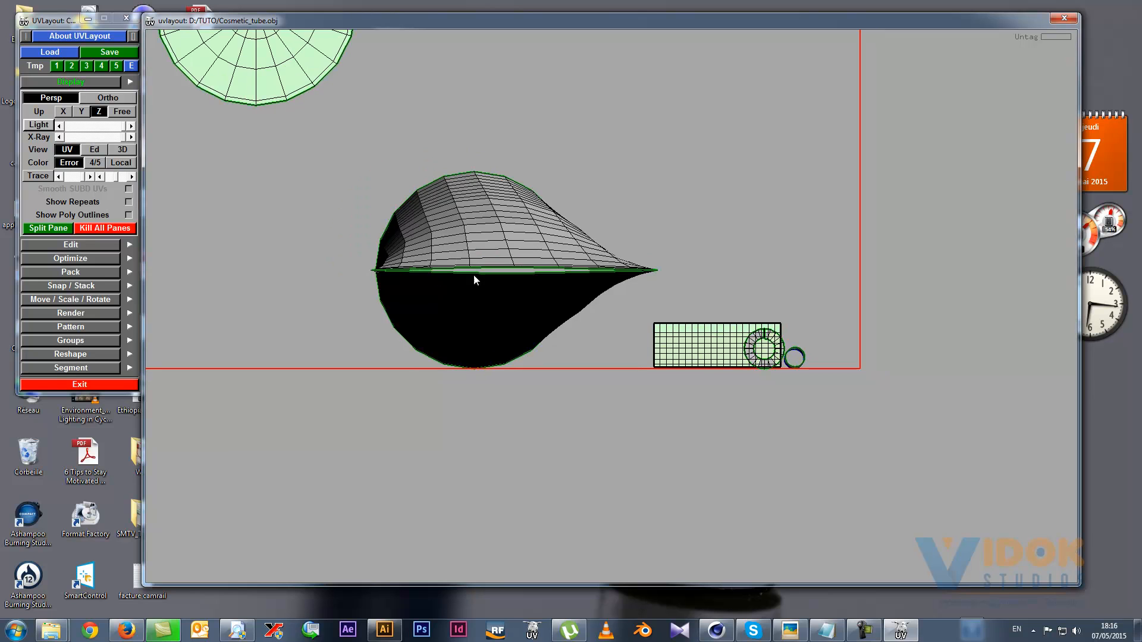
pyautogui.moveTo(703, 342); pyautogui.dragTo(533, 48, button='middle')
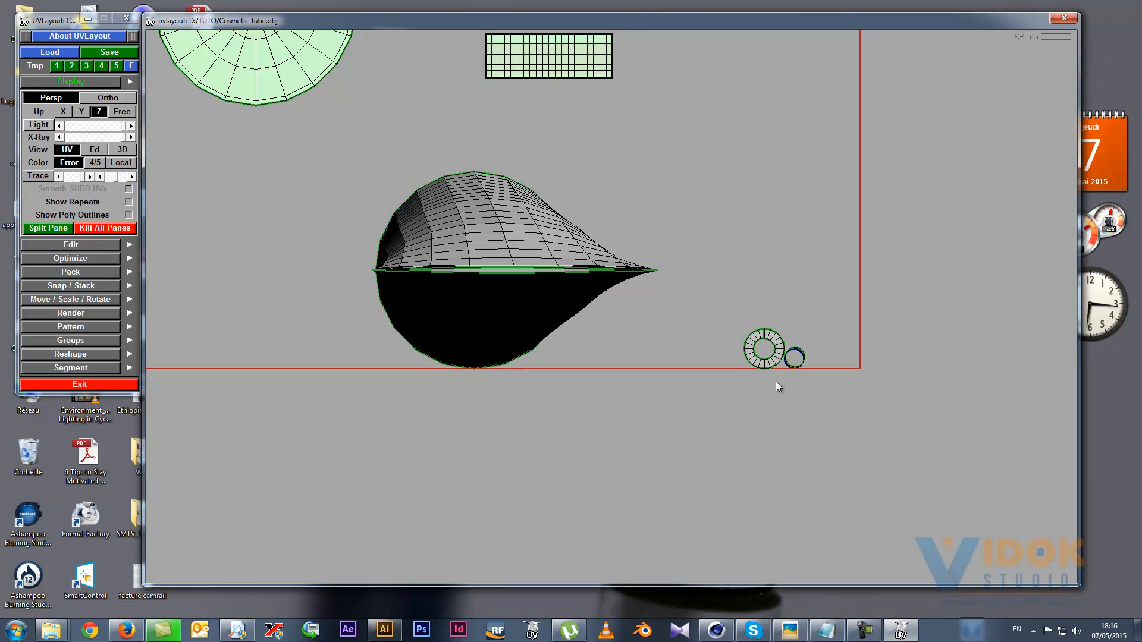
# Try to flatten the neck's single-seam end ring in the UV view and stop the run.
pyautogui.scroll(7, 776, 382)
pyautogui.scroll(3, 682, 191)
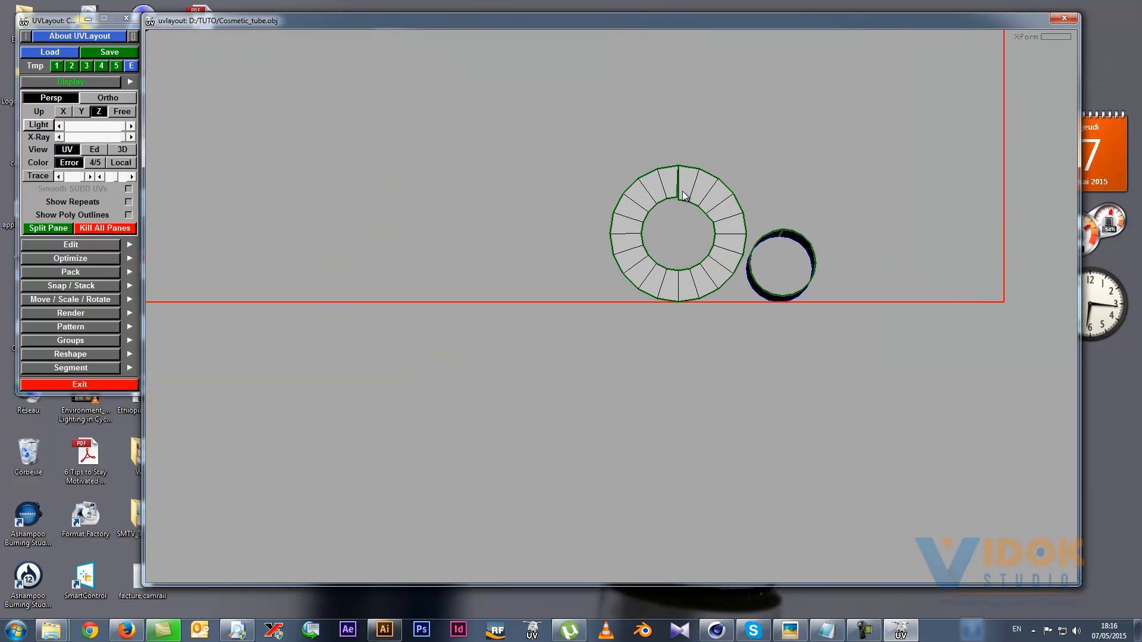
pyautogui.press('f')
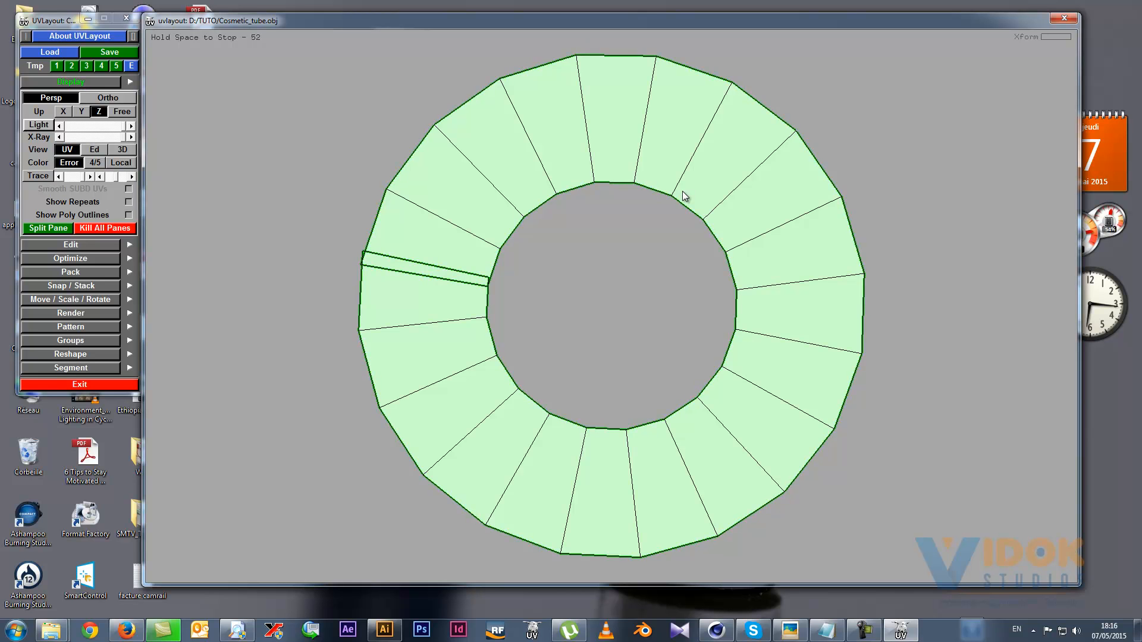
pyautogui.press('space')
# Return the end ring to the edit view and split it into two halves with a cut opposite its existing seam.
pyautogui.press('d')
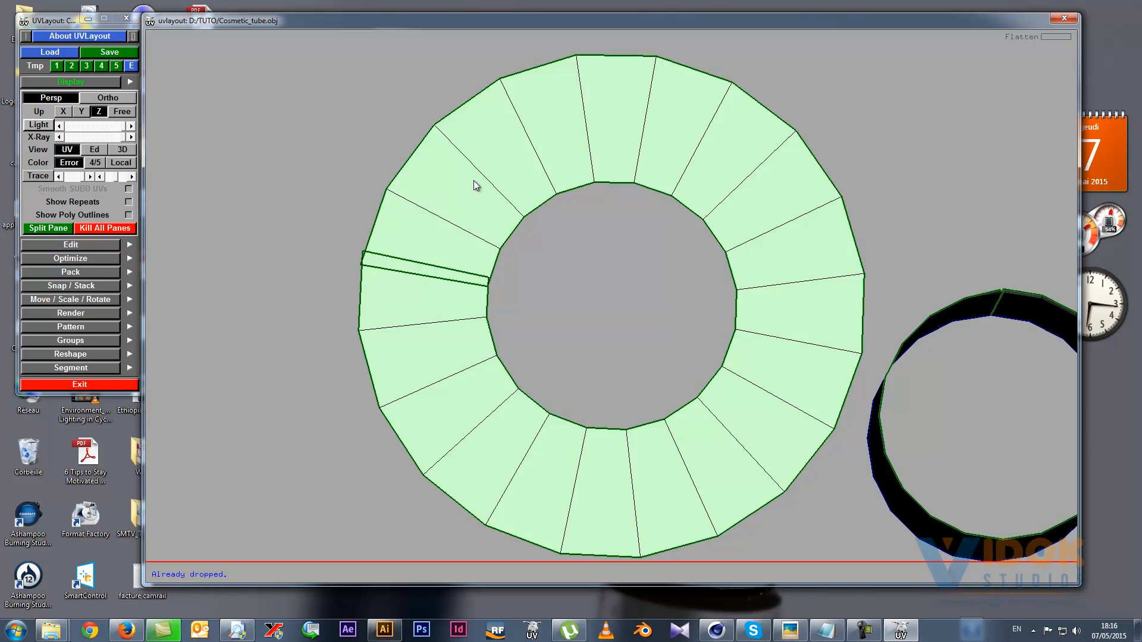
pyautogui.press('d')
pyautogui.click(97, 149)
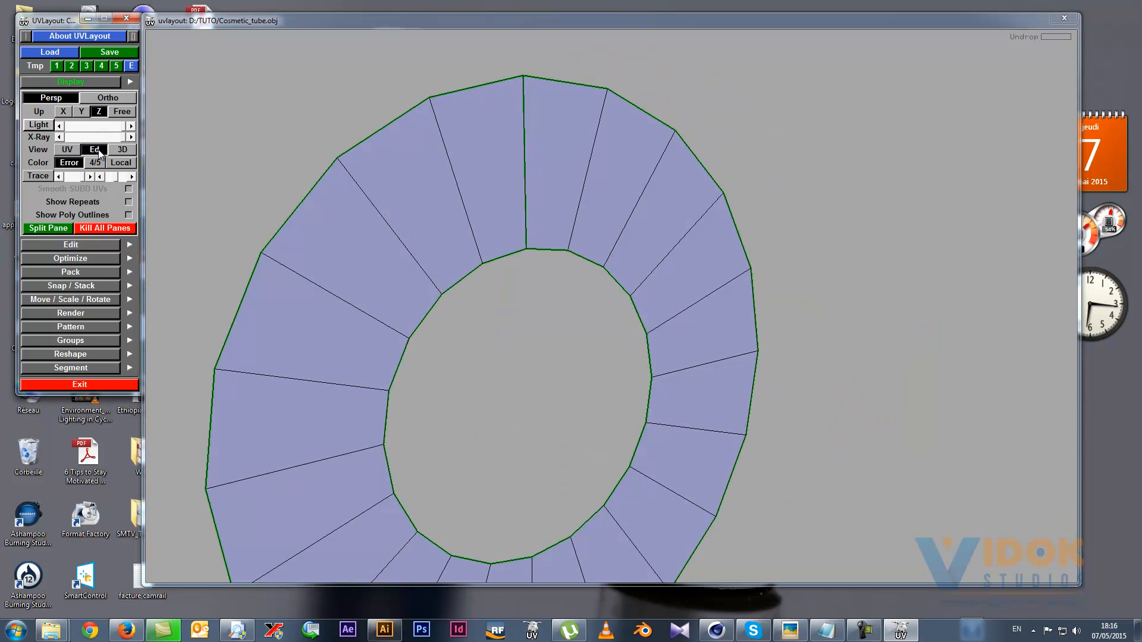
pyautogui.moveTo(633, 412); pyautogui.dragTo(562, 309)
pyautogui.scroll(3, 588, 188)
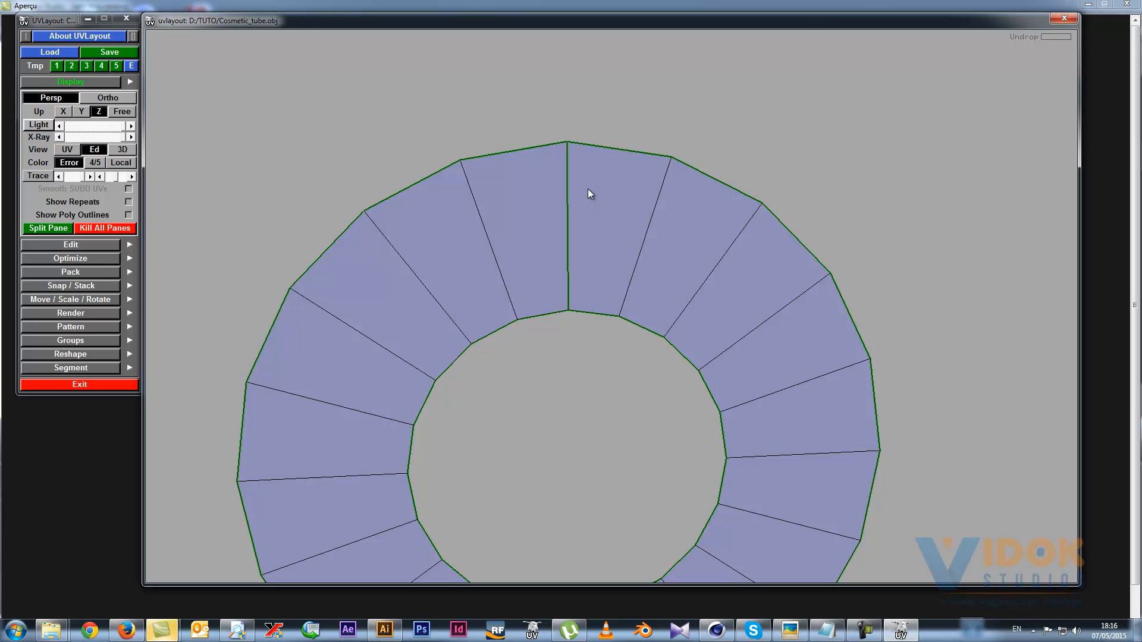
pyautogui.moveTo(655, 289); pyautogui.dragTo(663, 152, button='middle')
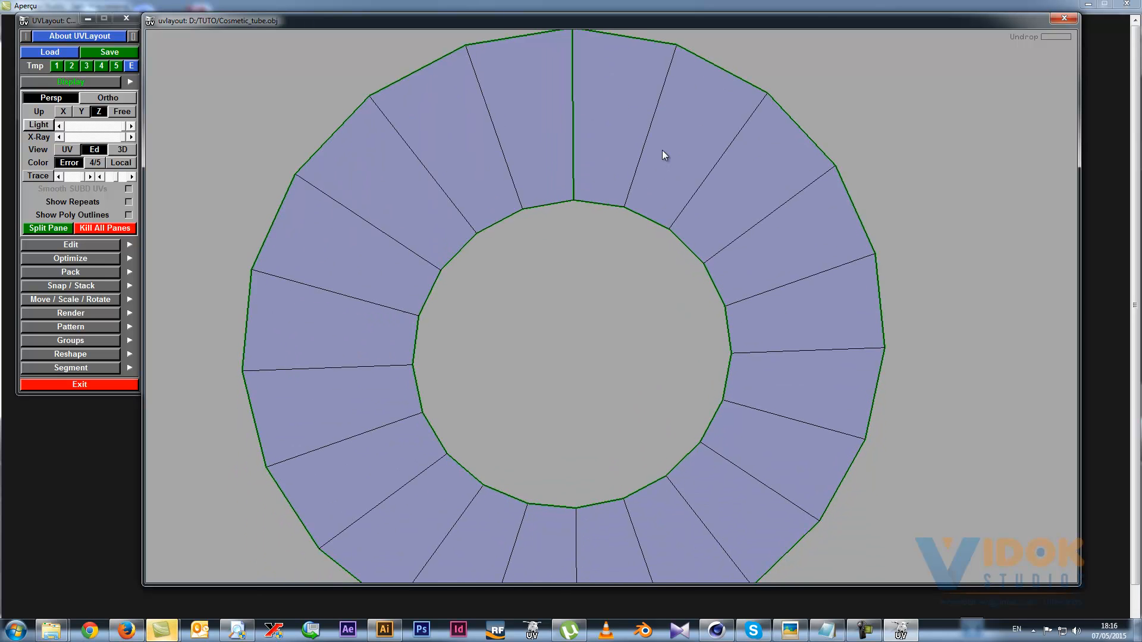
pyautogui.scroll(2, 611, 508)
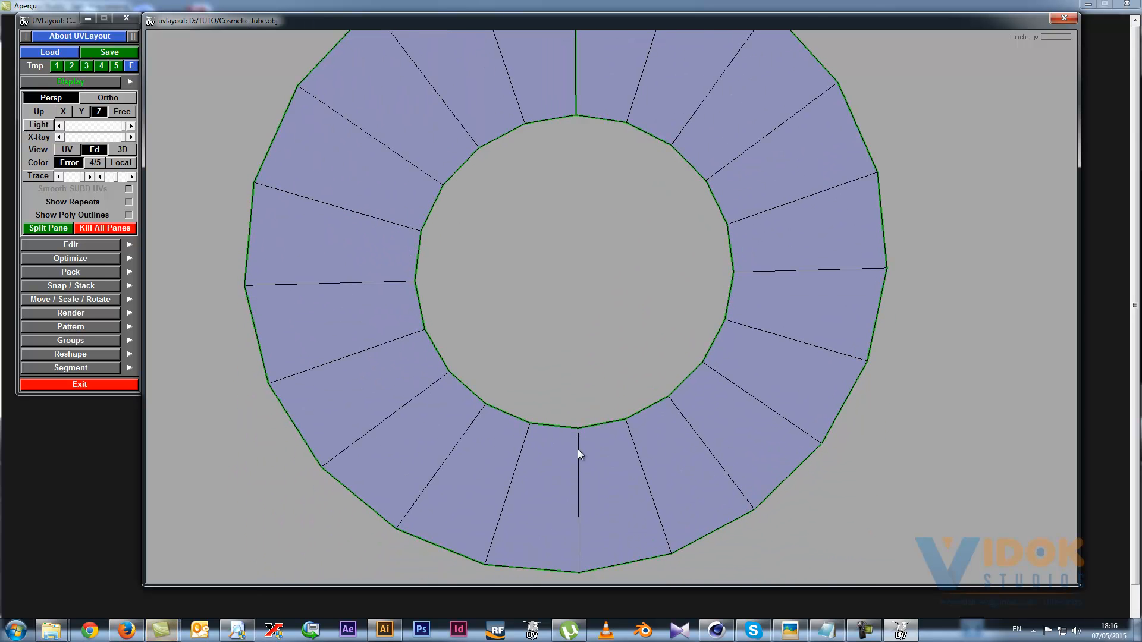
pyautogui.press('c')
pyautogui.press('Return')
# Drop both halves of the end ring into UV space and flatten each one in the UV view.
pyautogui.press('d')
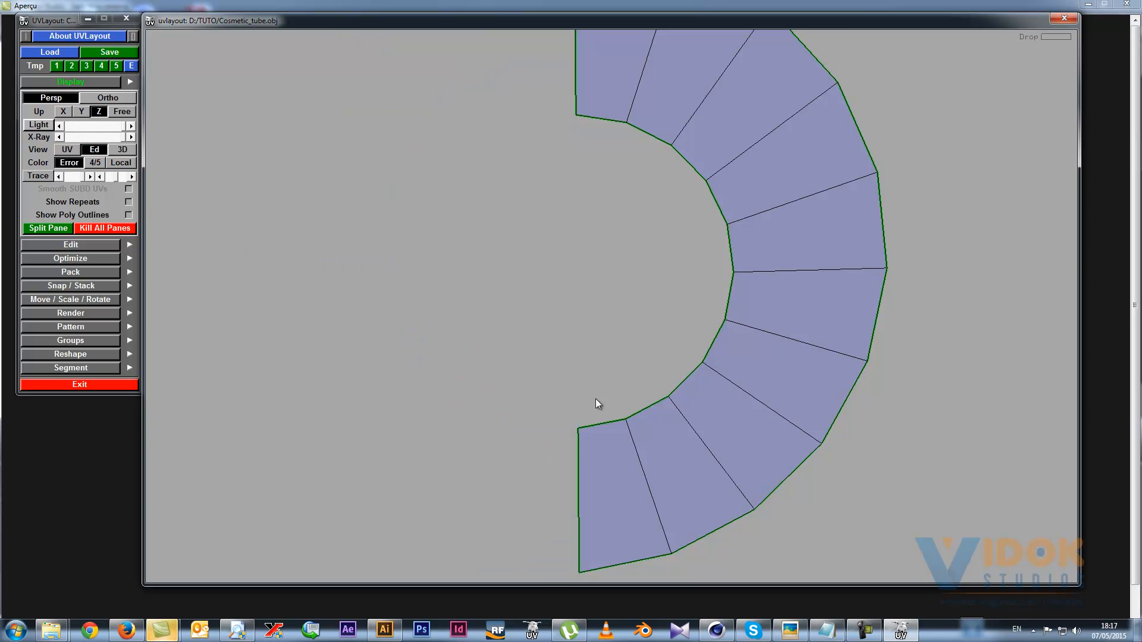
pyautogui.press('d')
pyautogui.click(74, 151)
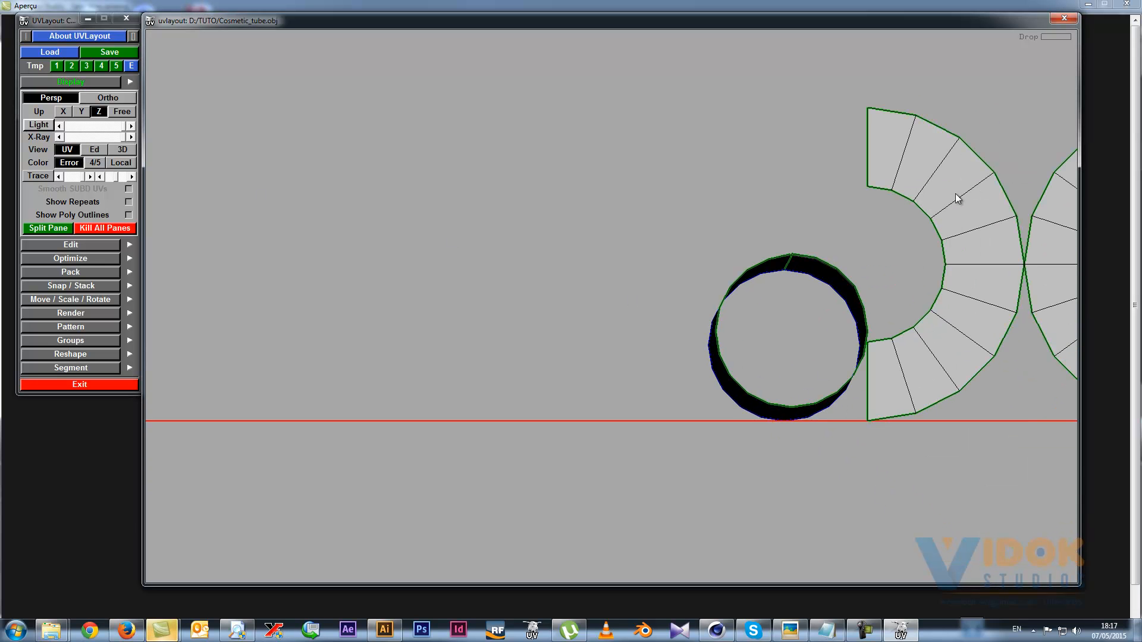
pyautogui.press('f')
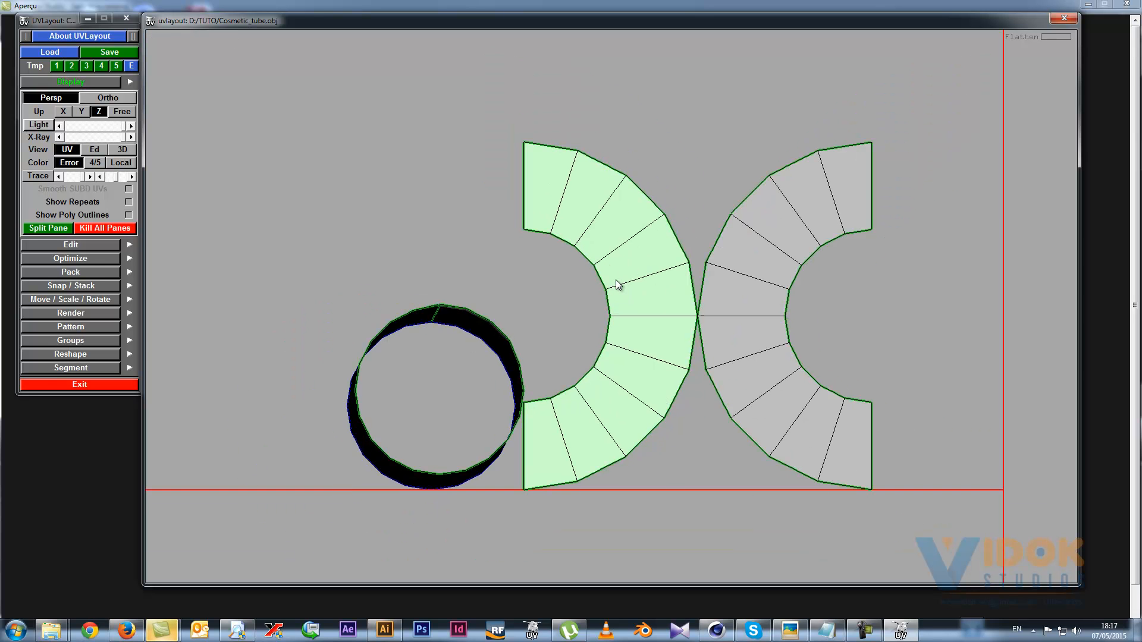
pyautogui.press('f')
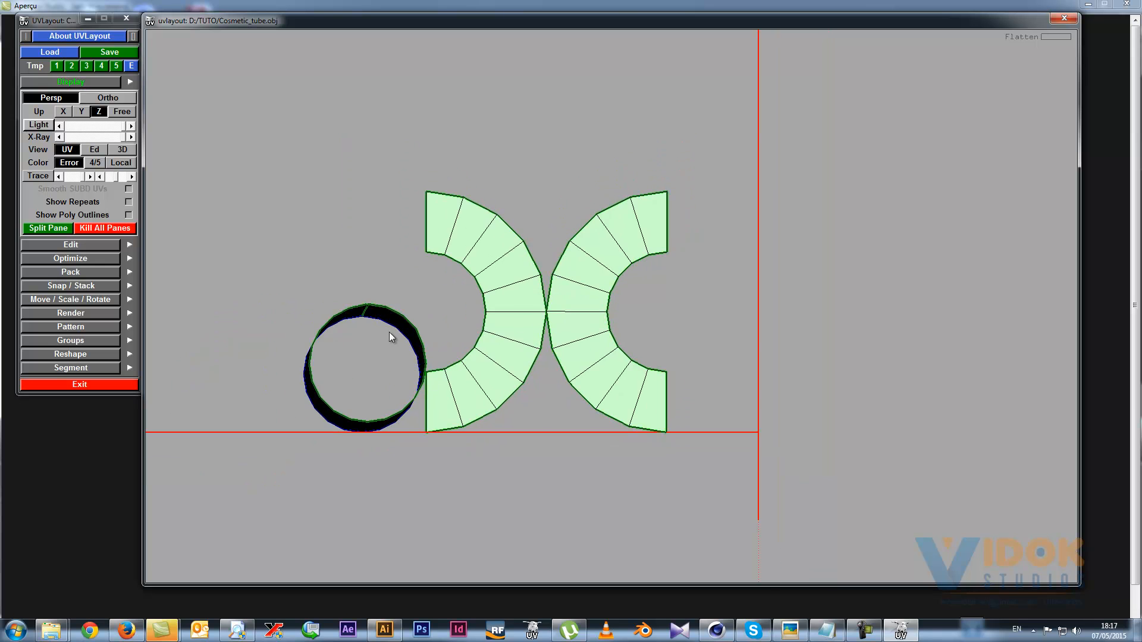
# Flatten the neck's inner tube piece and straighten it into a rectangle.
pyautogui.press('f')
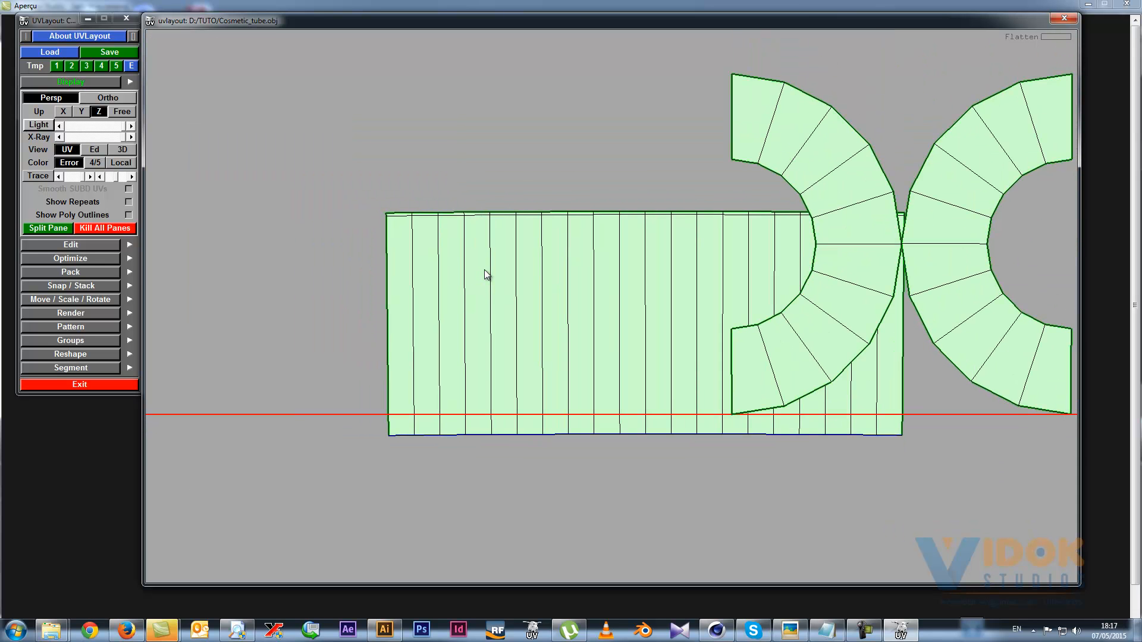
pyautogui.press('r')
pyautogui.scroll(-5, 484, 273)
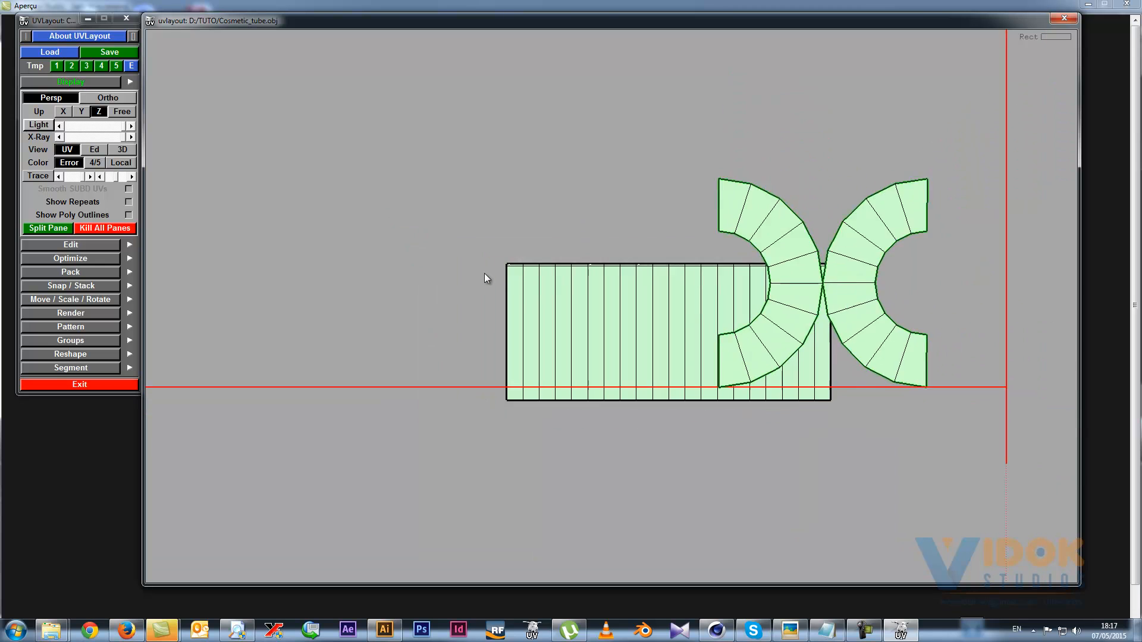
pyautogui.scroll(-5, 484, 274)
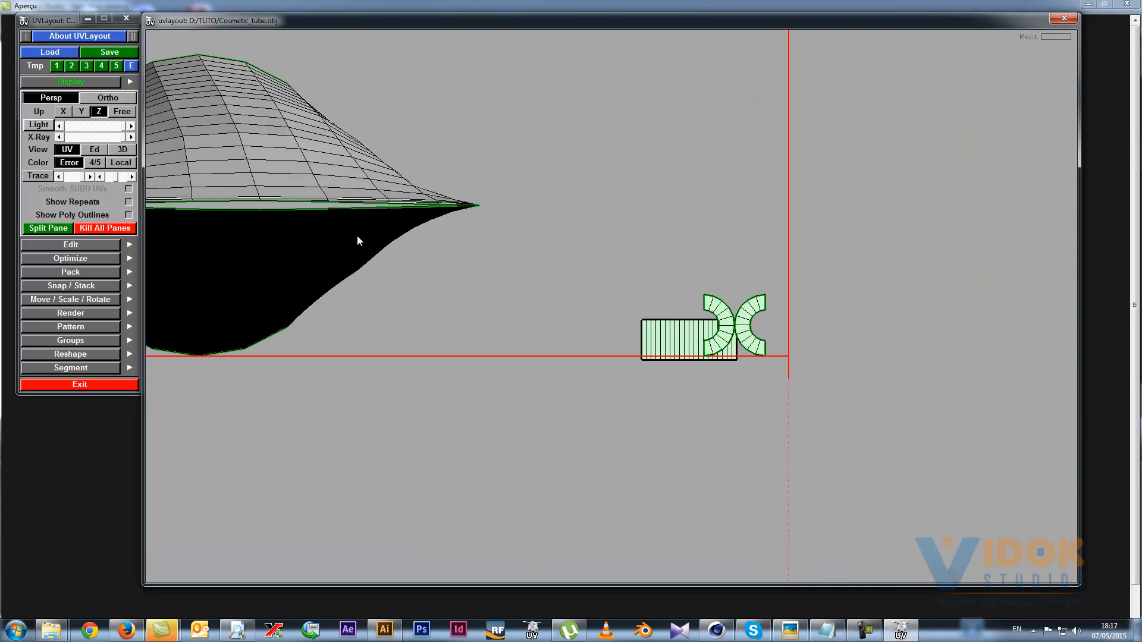
# Flatten the large tube body shell and run the flattening on it a second time.
pyautogui.scroll(-3, 559, 293)
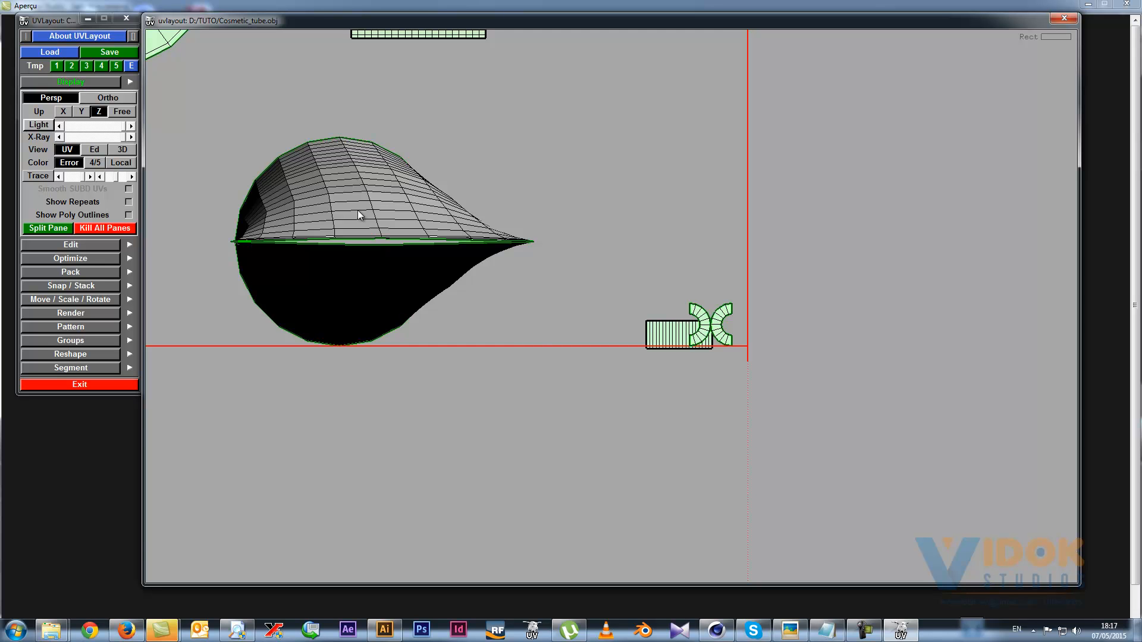
pyautogui.press('f')
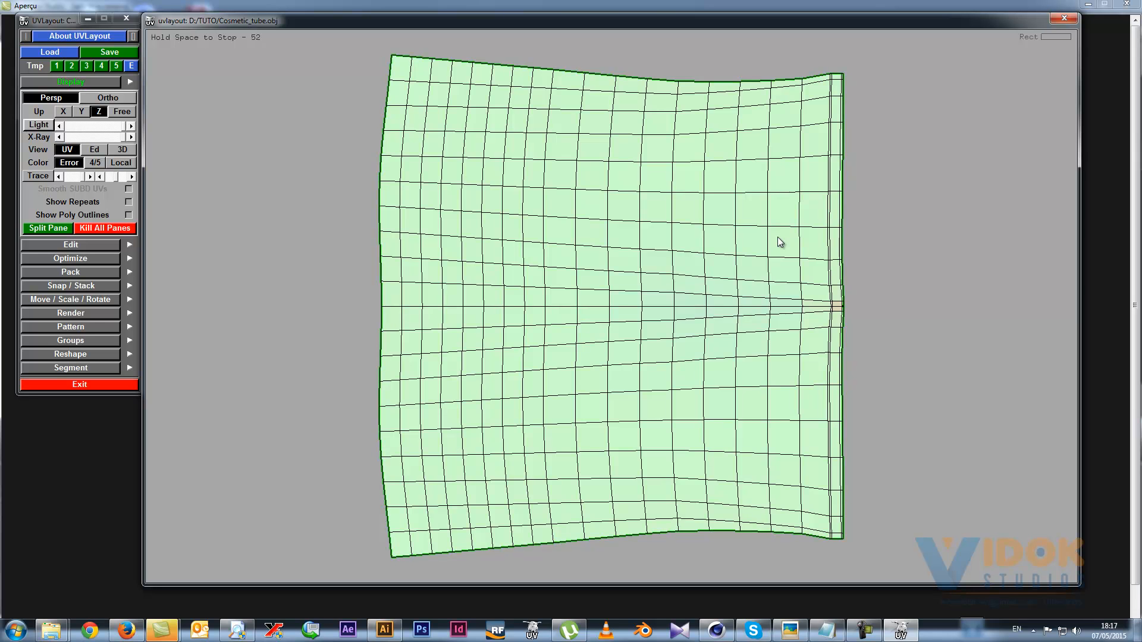
pyautogui.press('space')
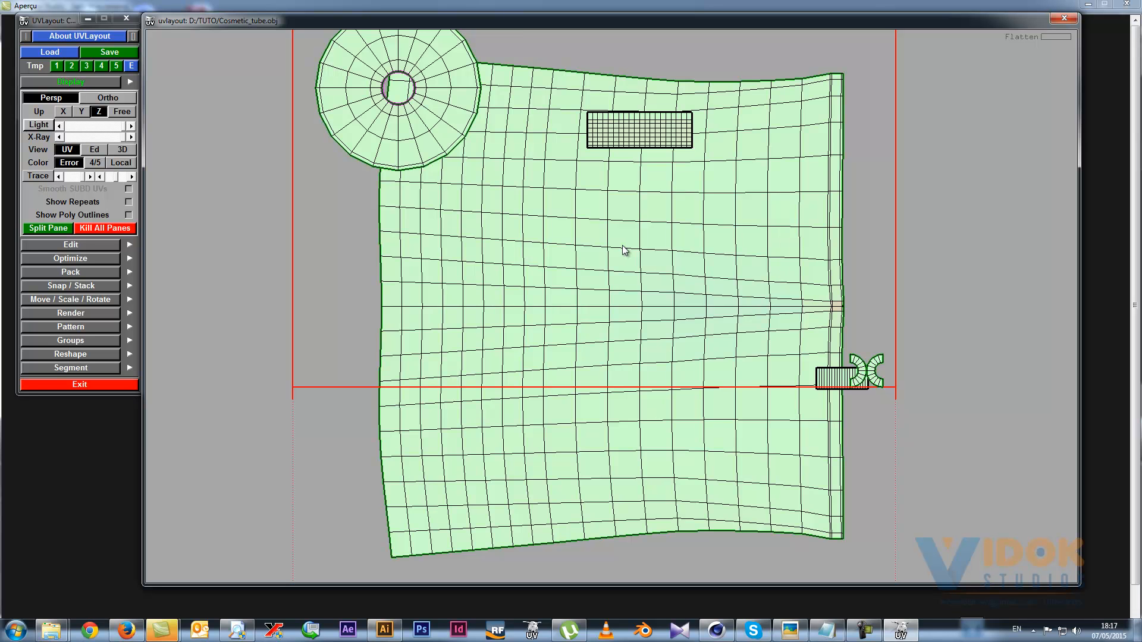
pyautogui.scroll(-1, 596, 317)
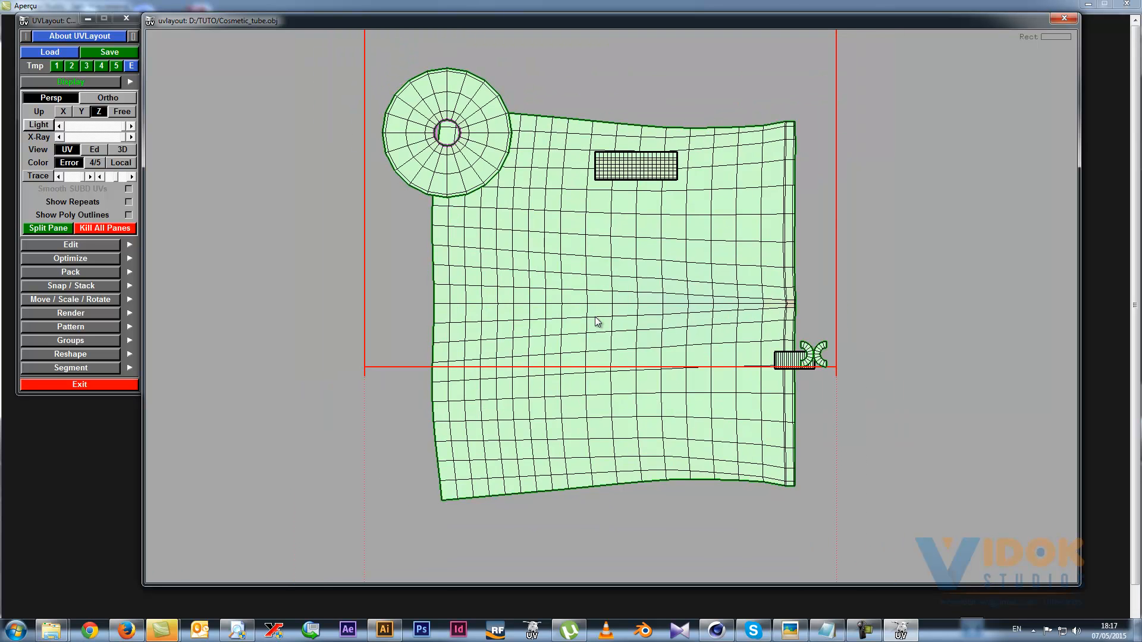
pyautogui.scroll(1, 595, 317)
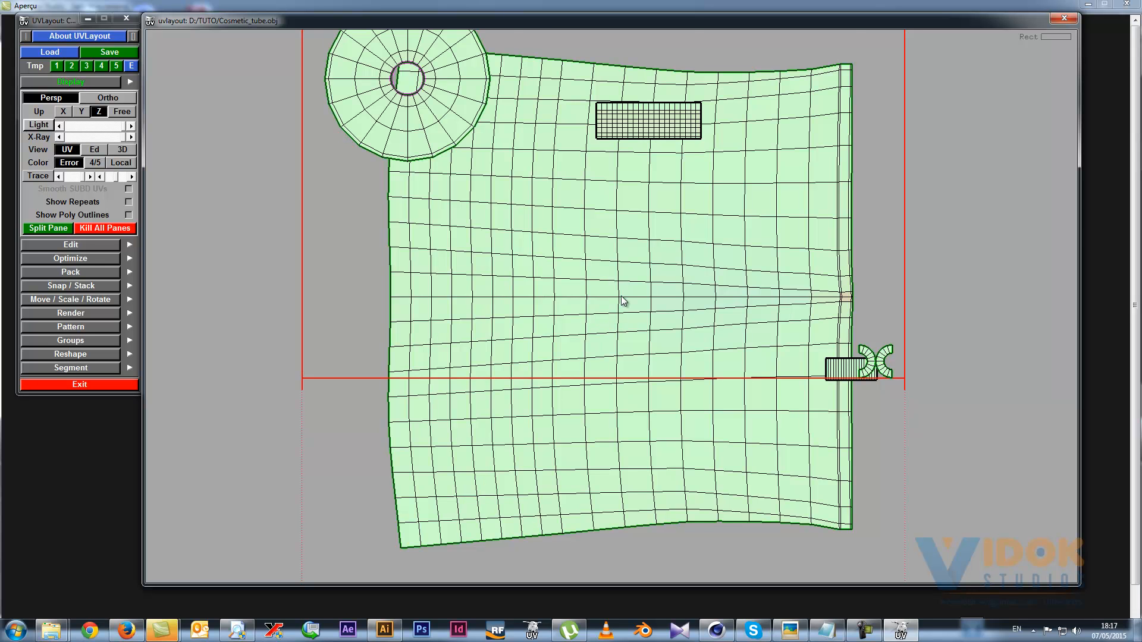
pyautogui.press('f')
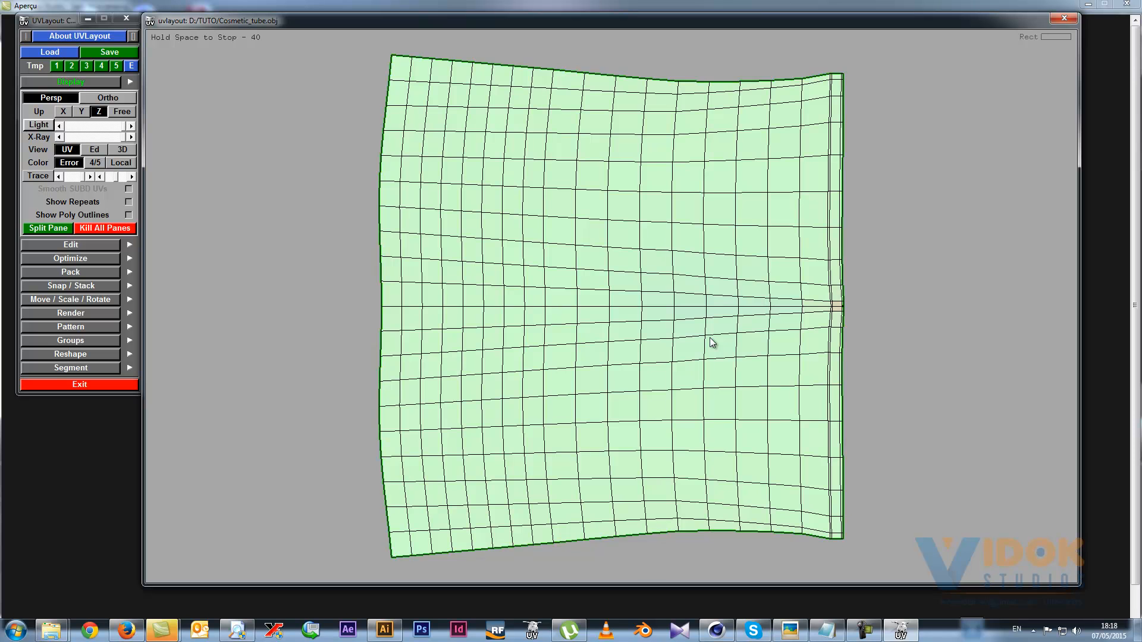
pyautogui.press('space')
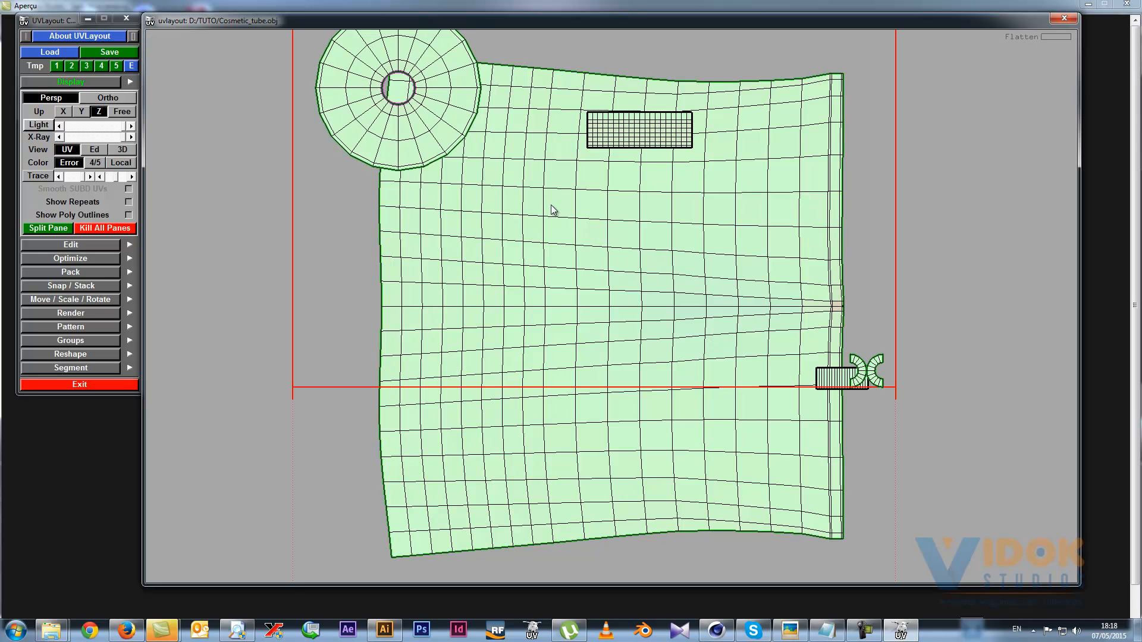
# Switch to the 3D view and display the checker texture on the tube body.
pyautogui.scroll(-7, 557, 213)
pyautogui.scroll(5, 556, 212)
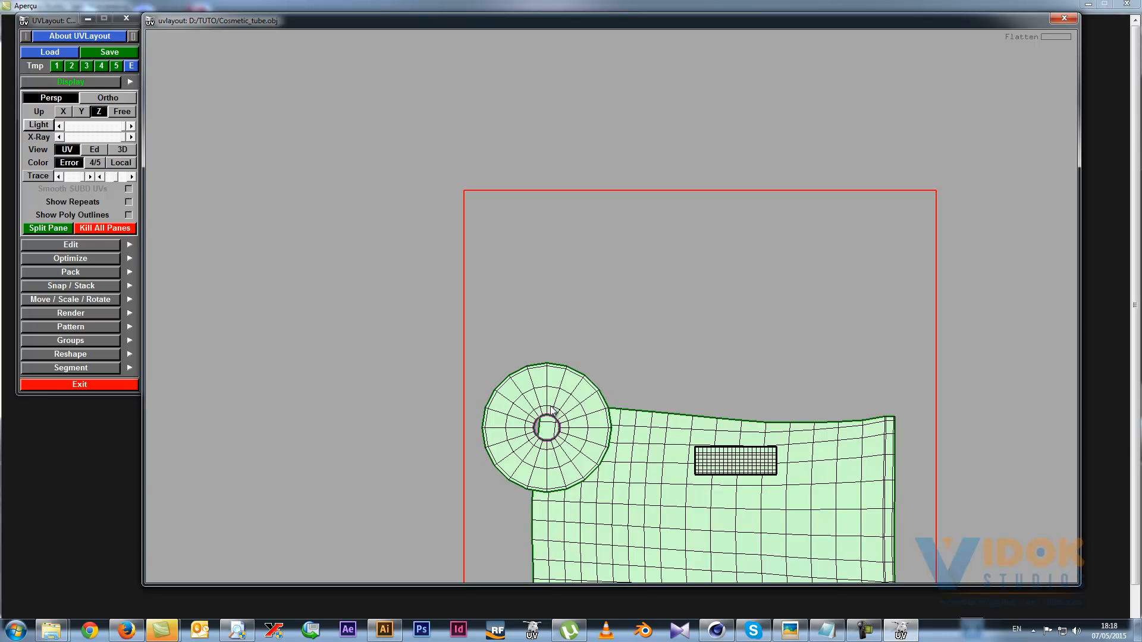
pyautogui.moveTo(560, 396); pyautogui.dragTo(562, 225, button='middle')
pyautogui.click(132, 150)
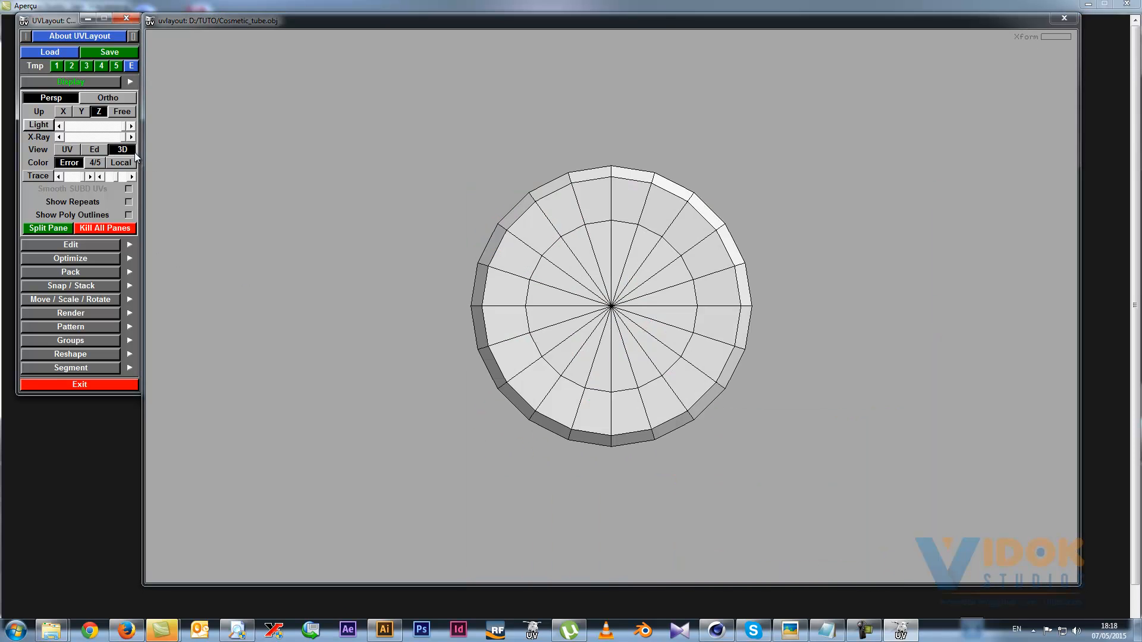
pyautogui.moveTo(669, 216); pyautogui.dragTo(691, 269)
pyautogui.press('t')
pyautogui.scroll(2, 649, 281)
pyautogui.scroll(-2, 649, 284)
pyautogui.press('t')
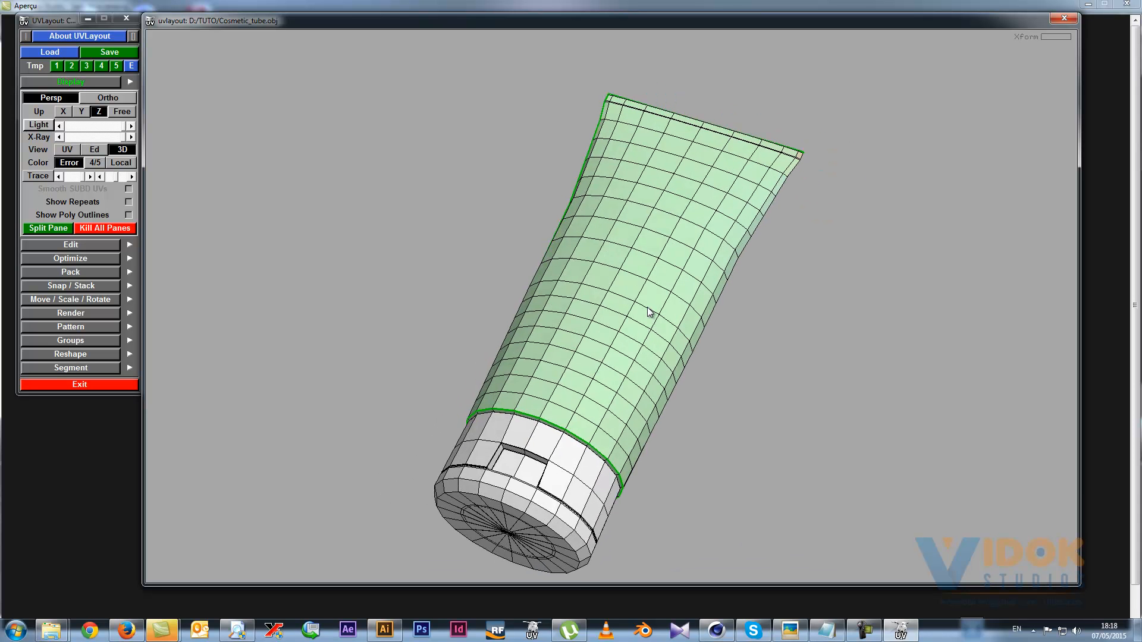
pyautogui.press('t')
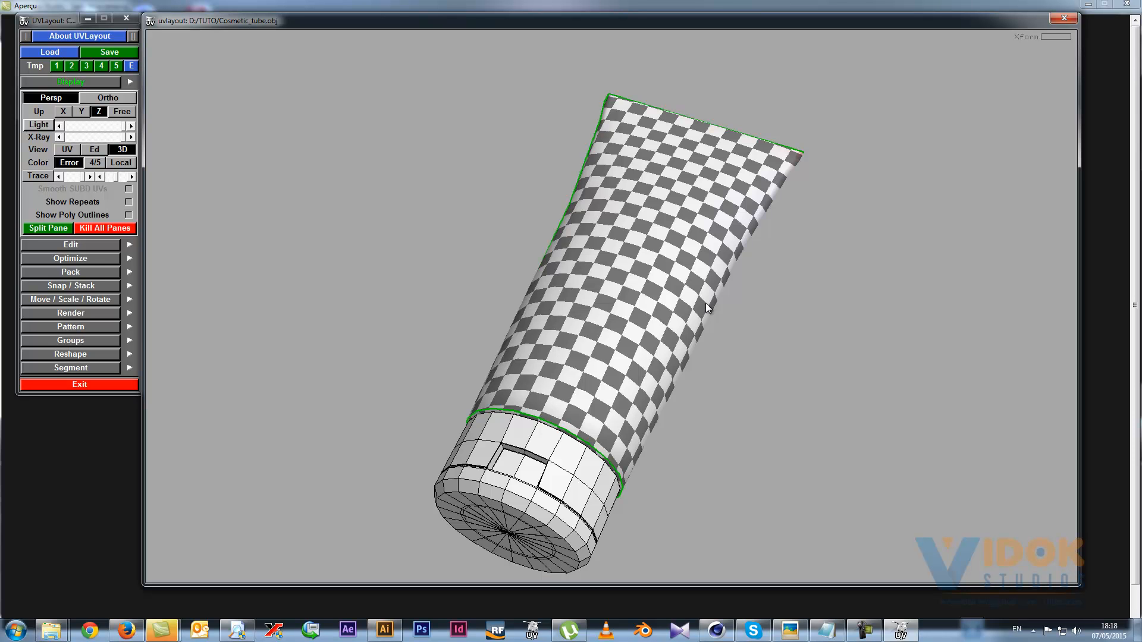
# Hide the tube body to look into the cap area, and show the body again.
pyautogui.moveTo(699, 337); pyautogui.dragTo(679, 312, button='middle')
pyautogui.moveTo(596, 325); pyautogui.dragTo(609, 394)
pyautogui.press('h')
pyautogui.scroll(-3, 596, 283)
pyautogui.scroll(4, 608, 340)
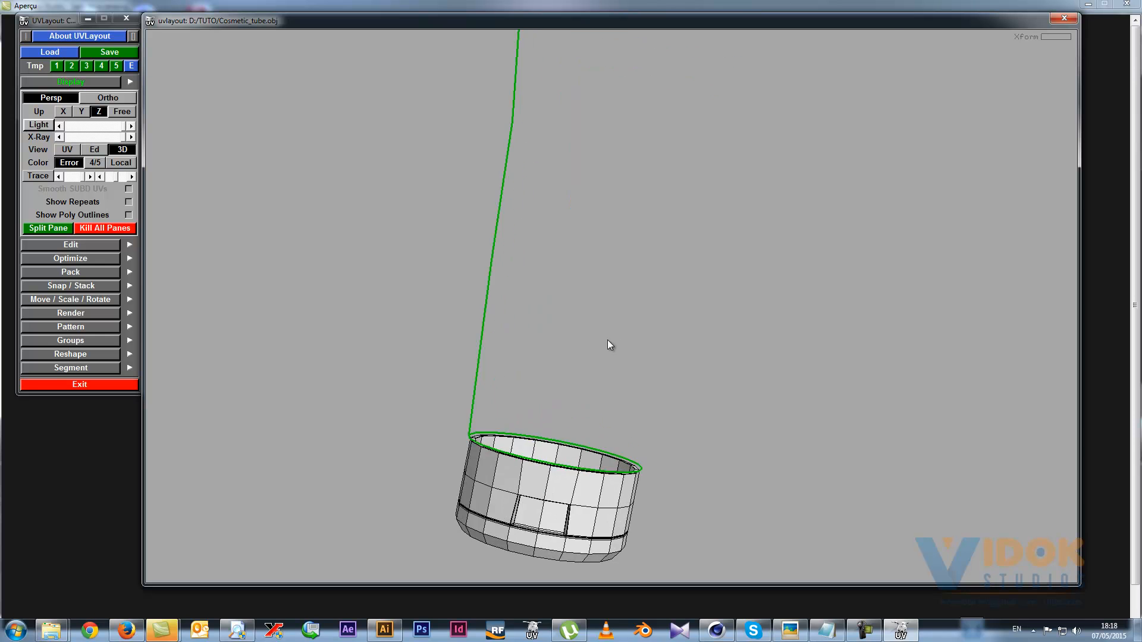
pyautogui.scroll(3, 607, 340)
pyautogui.scroll(-3, 606, 340)
pyautogui.press('u')
pyautogui.moveTo(676, 340); pyautogui.dragTo(714, 363)
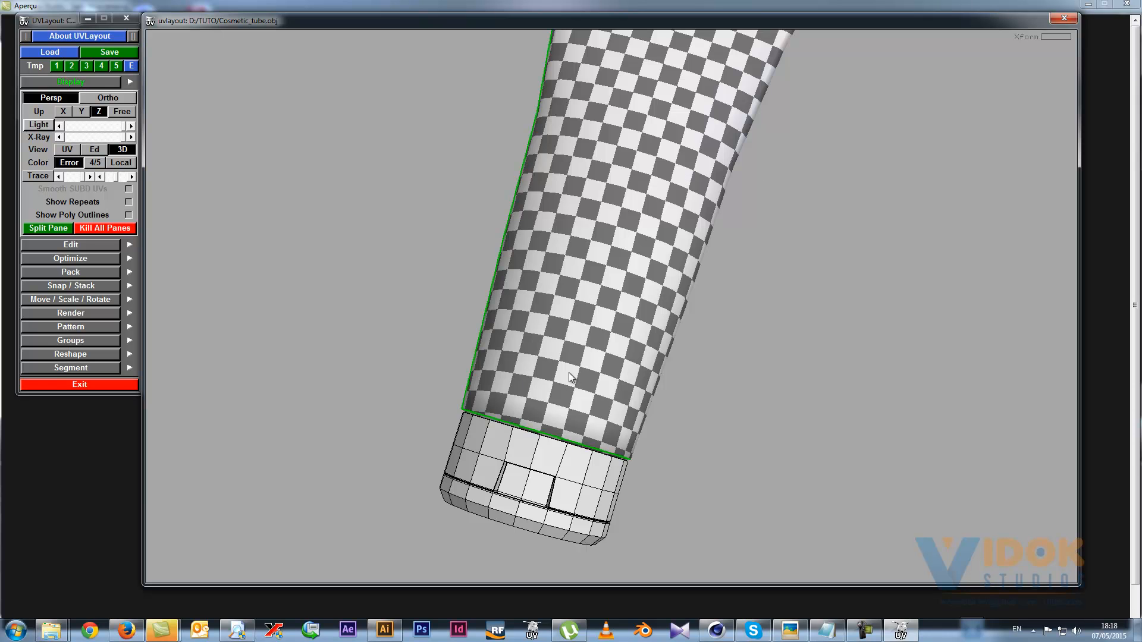
# Switch the tube body to the numbered checker texture, and hide and show the body to look into the cap area.
pyautogui.moveTo(819, 328); pyautogui.dragTo(594, 127)
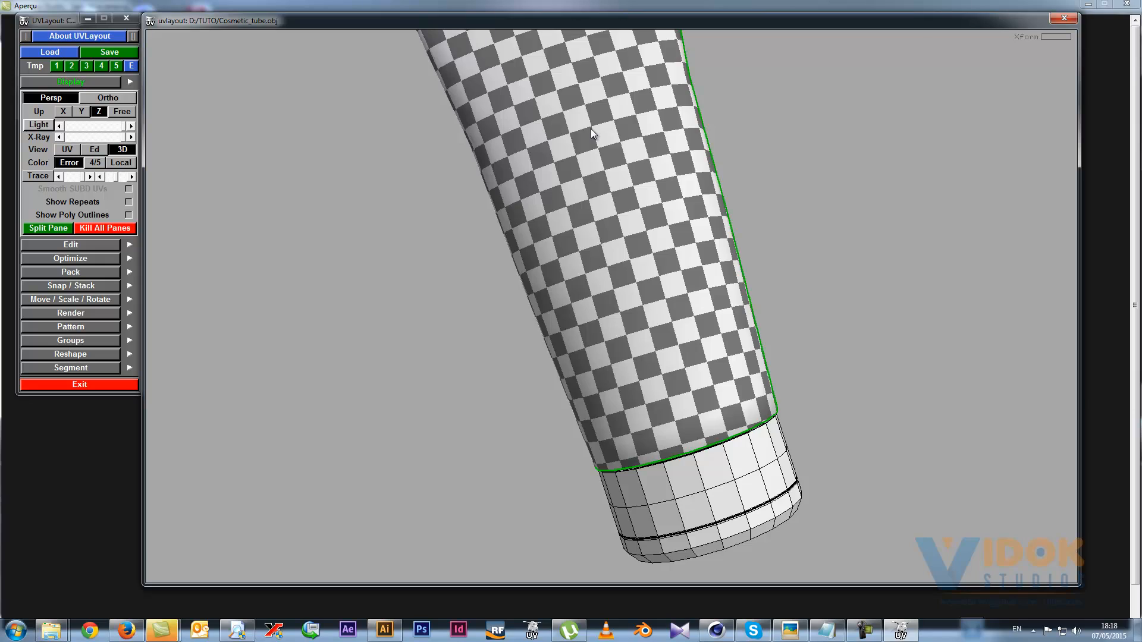
pyautogui.press('t')
pyautogui.press('h')
pyautogui.moveTo(590, 130); pyautogui.dragTo(619, 290, button='right')
pyautogui.scroll(2, 672, 306)
pyautogui.scroll(3, 676, 294)
pyautogui.press('u')
pyautogui.moveTo(673, 291); pyautogui.dragTo(654, 251)
pyautogui.press('h')
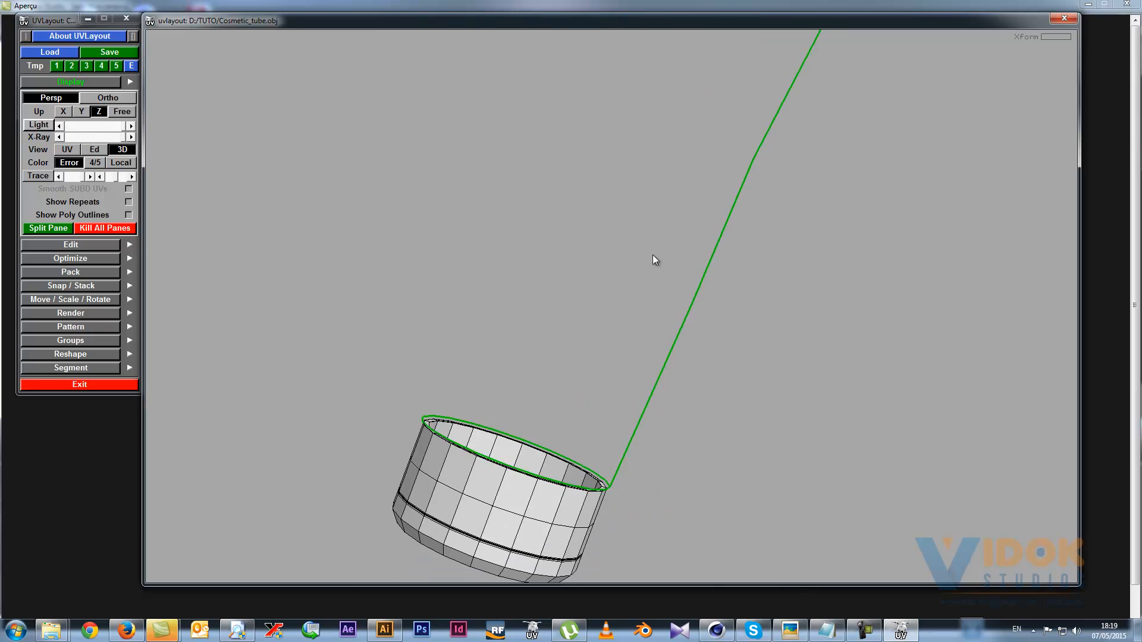
pyautogui.scroll(-1, 612, 306)
pyautogui.press('u')
pyautogui.moveTo(609, 316); pyautogui.dragTo(599, 220)
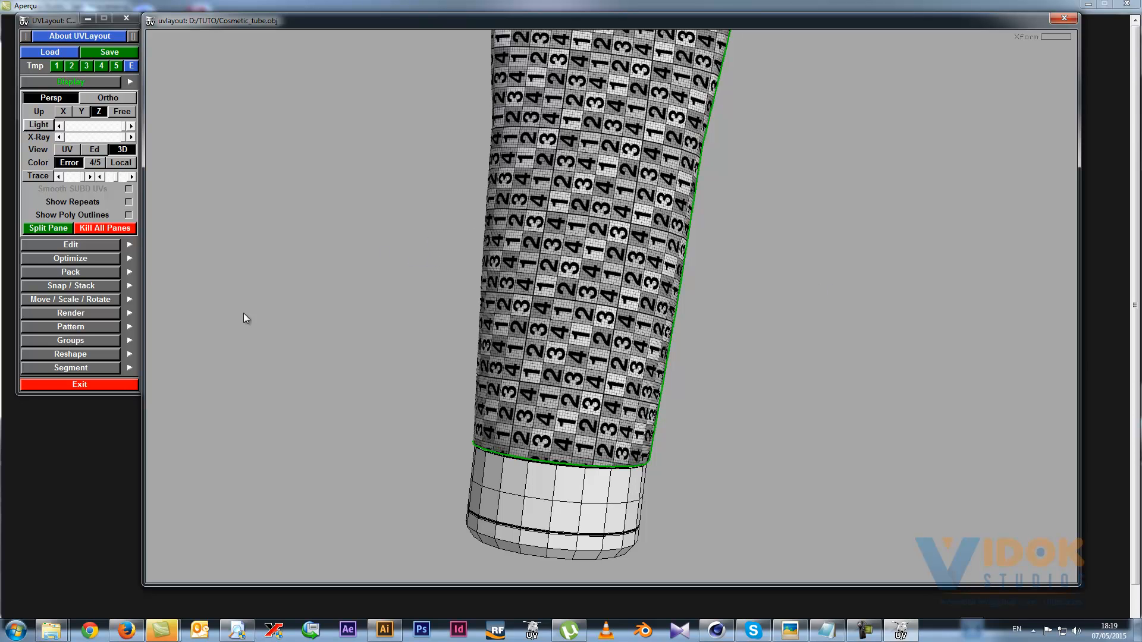
# In the UV view, move the tube body shell up beside the shoulder disc and rotate it 90 degrees so its straight end faces up.
pyautogui.click(68, 149)
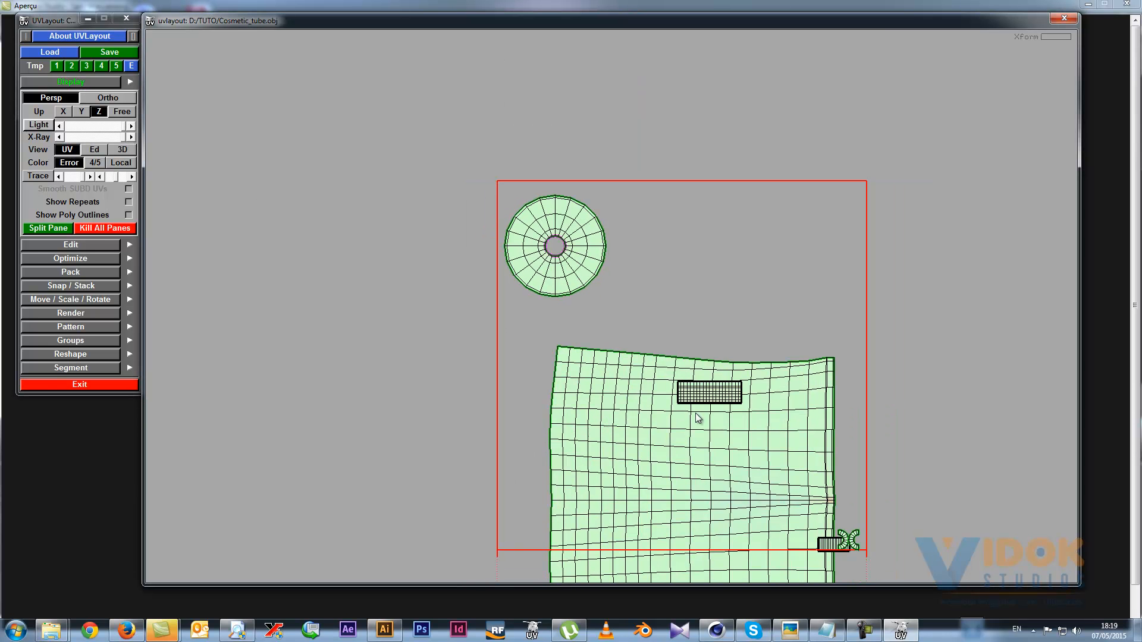
pyautogui.press('b')
pyautogui.moveTo(640, 411); pyautogui.dragTo(648, 375)
pyautogui.hotkey('ctrl', 'z')
pyautogui.moveTo(622, 404); pyautogui.dragTo(727, 106, button='middle')
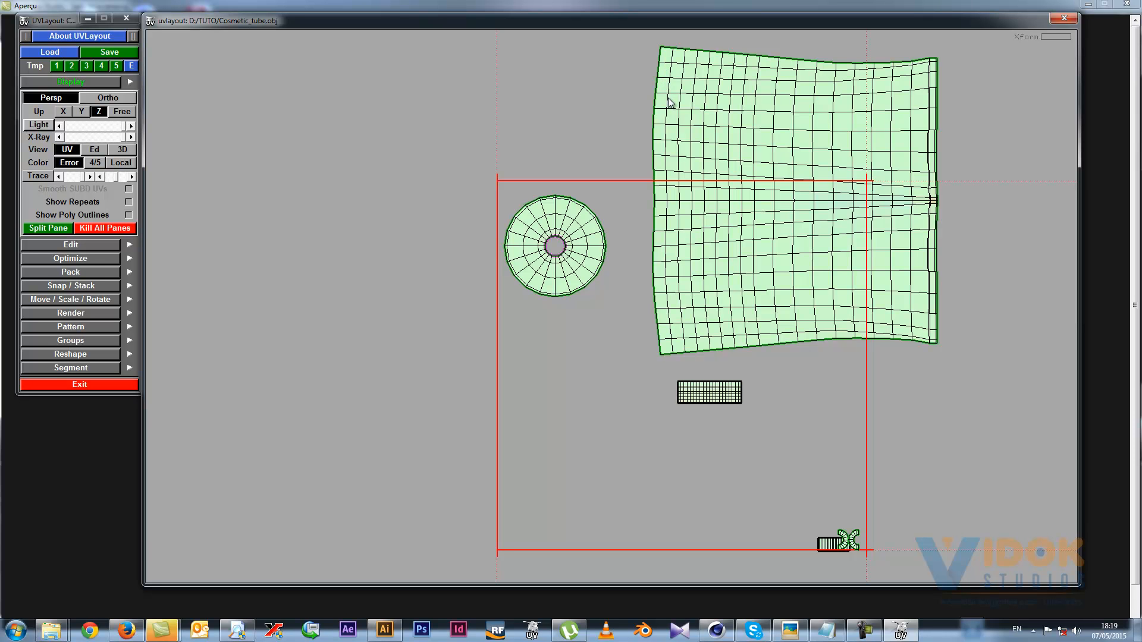
pyautogui.moveTo(672, 130); pyautogui.dragTo(776, 244)
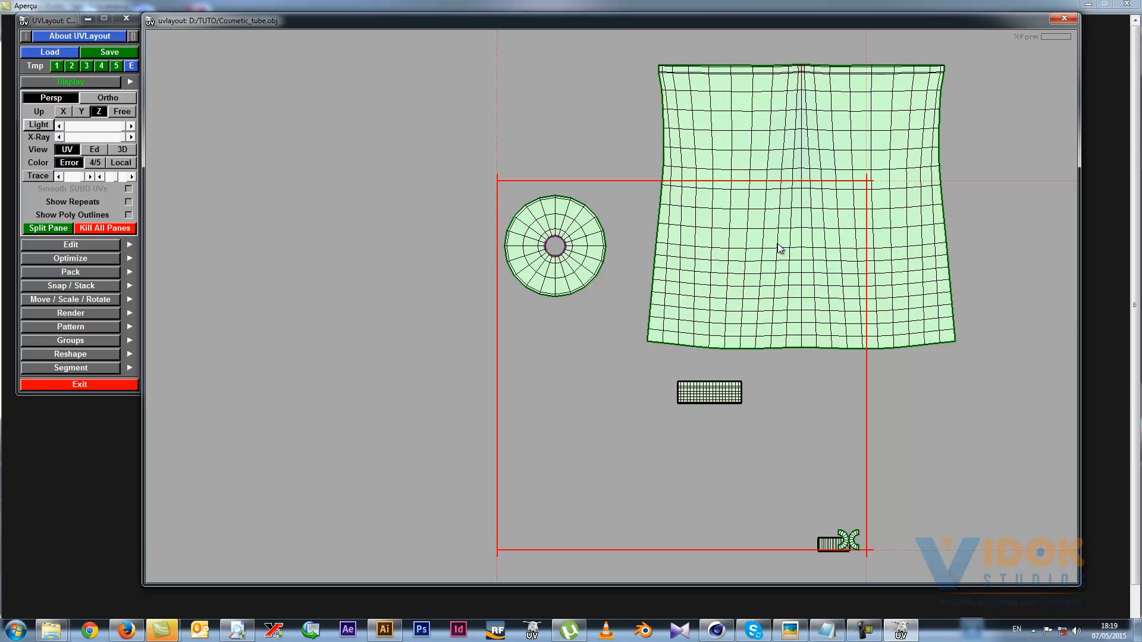
# Examine the direction of the texture numbers on the tube body in 3D, hiding and showing the body once.
pyautogui.click(121, 149)
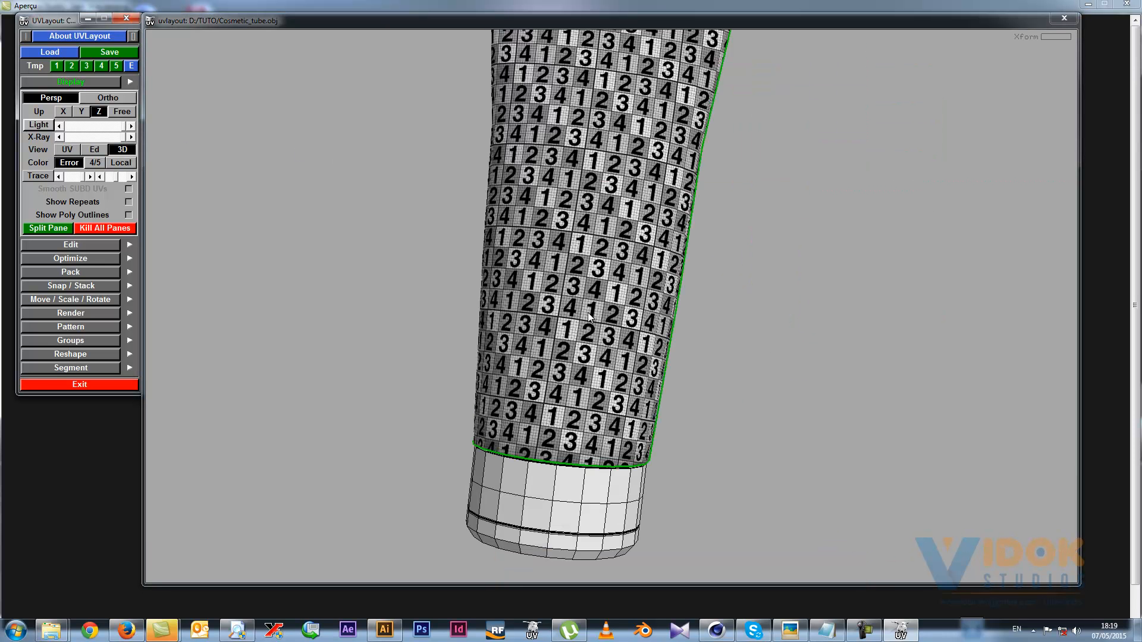
pyautogui.moveTo(648, 376); pyautogui.dragTo(672, 322)
pyautogui.press('h')
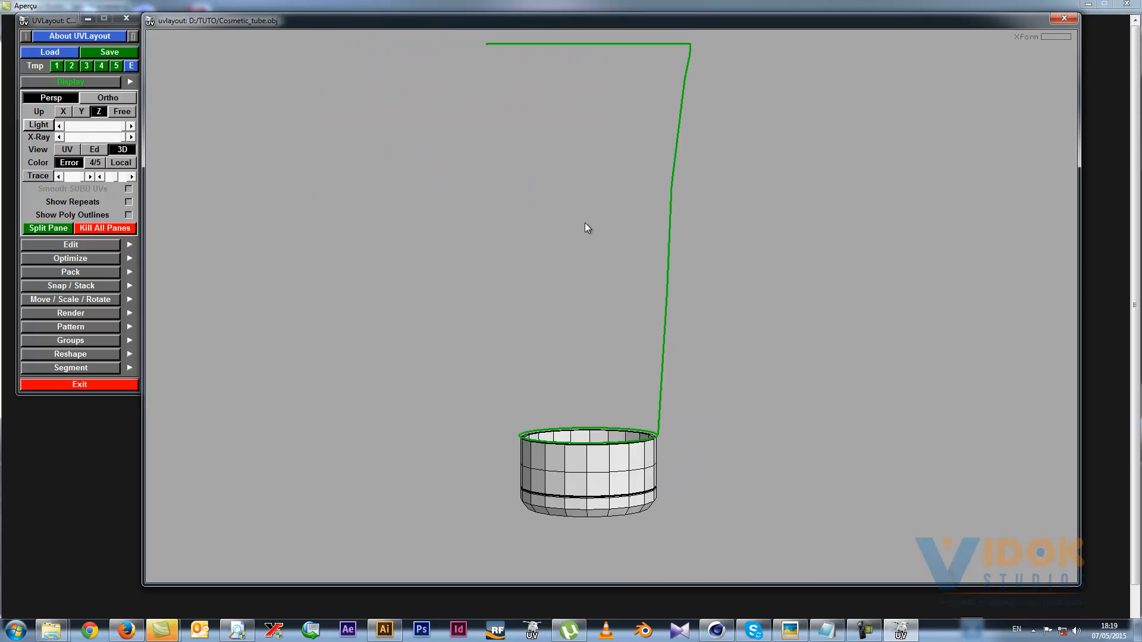
pyautogui.scroll(2, 584, 223)
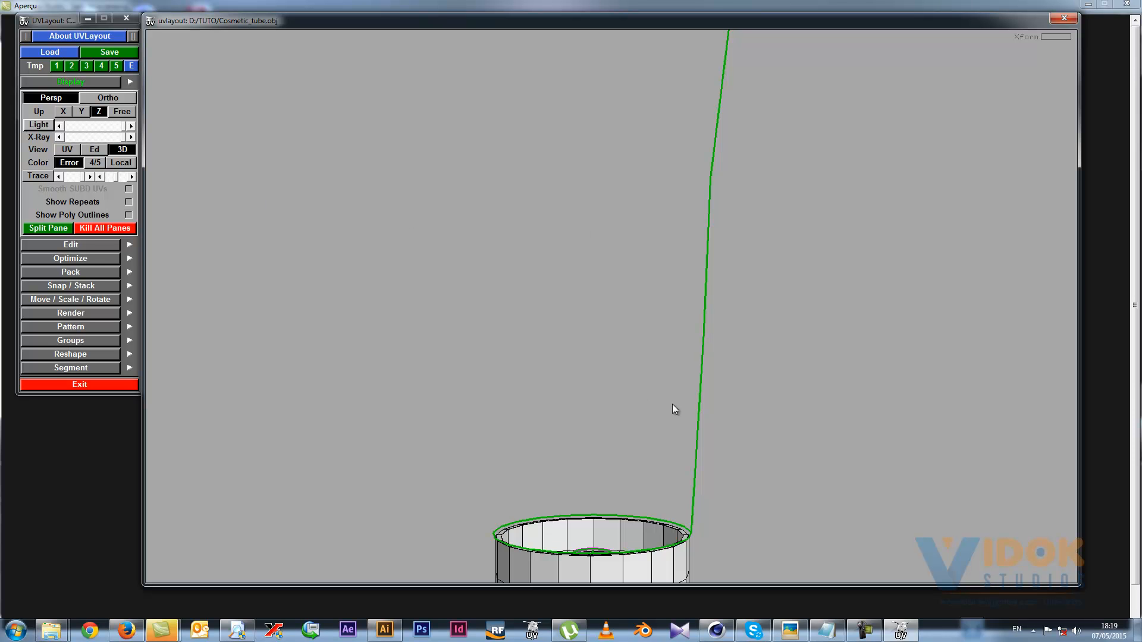
pyautogui.scroll(-2, 576, 340)
pyautogui.press('u')
pyautogui.moveTo(625, 340)
pyautogui.mouseDown()
pyautogui.moveTo(634, 355)
pyautogui.moveTo(624, 330)
pyautogui.mouseUp()
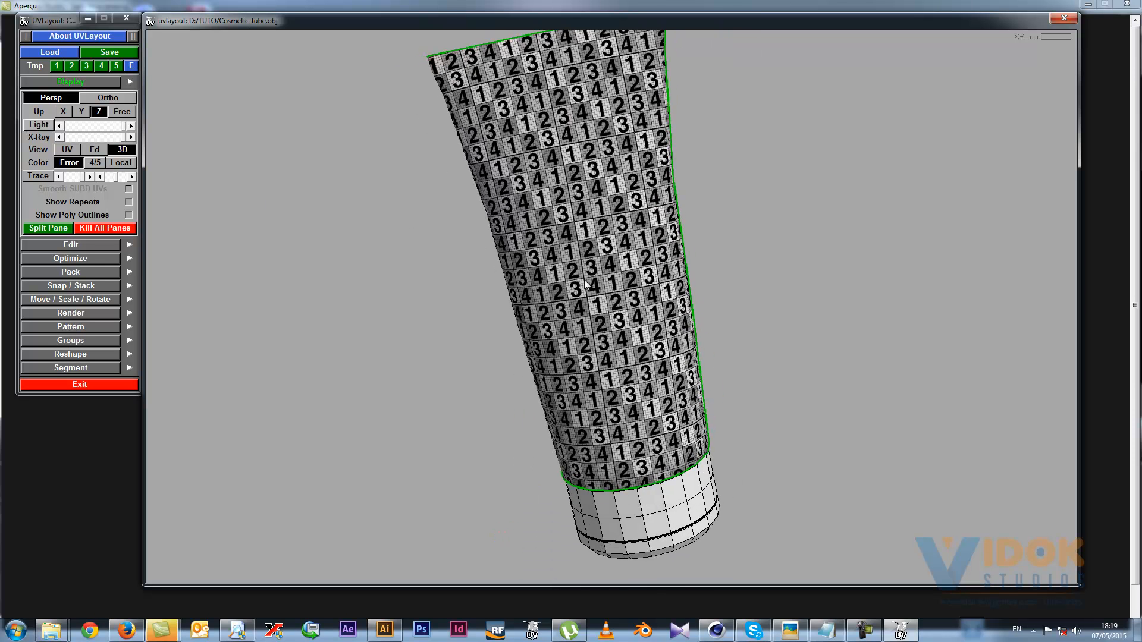
pyautogui.moveTo(762, 465)
pyautogui.mouseDown()
pyautogui.moveTo(745, 462)
pyautogui.moveTo(782, 457)
pyautogui.mouseUp()
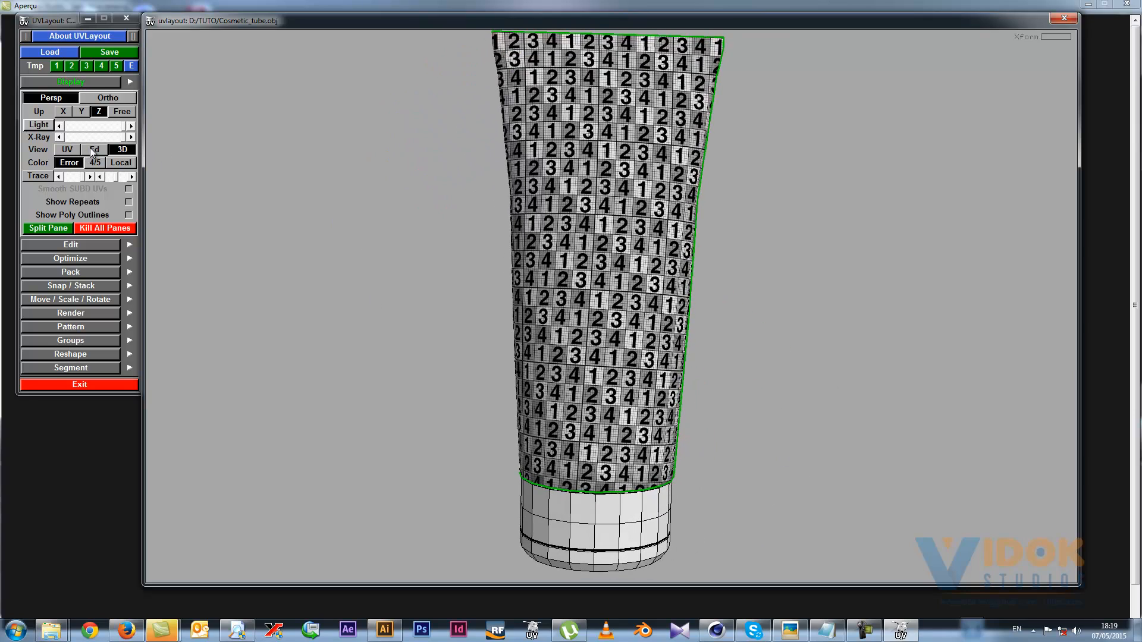
# Return to the UV view and pack all shells into the UV tile.
pyautogui.click(65, 149)
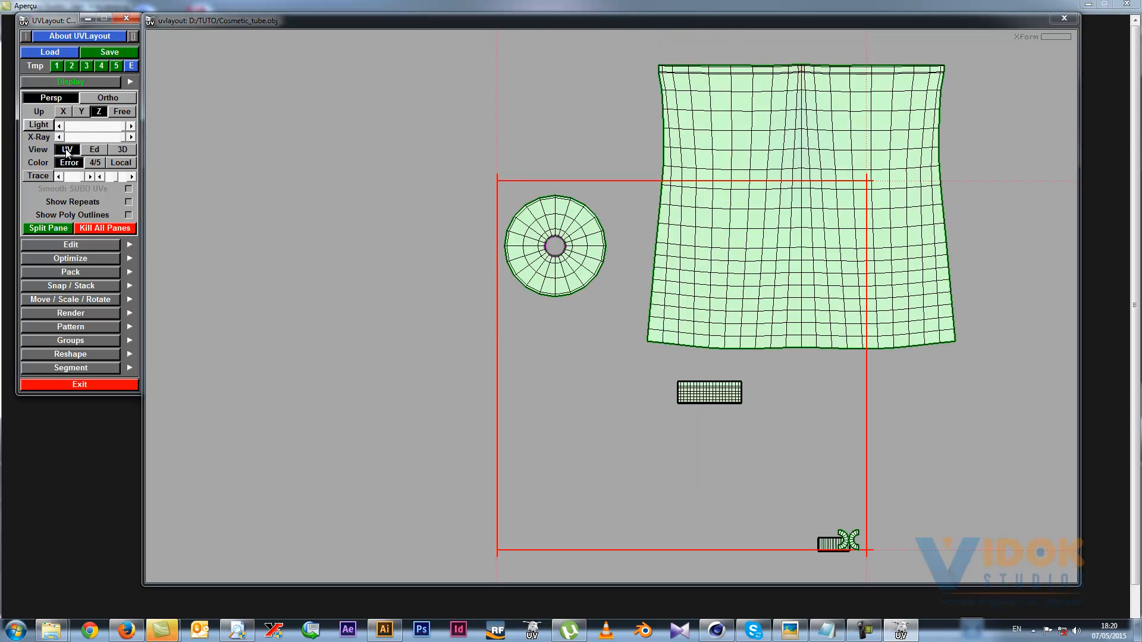
pyautogui.scroll(-1, 503, 302)
pyautogui.scroll(2, 715, 411)
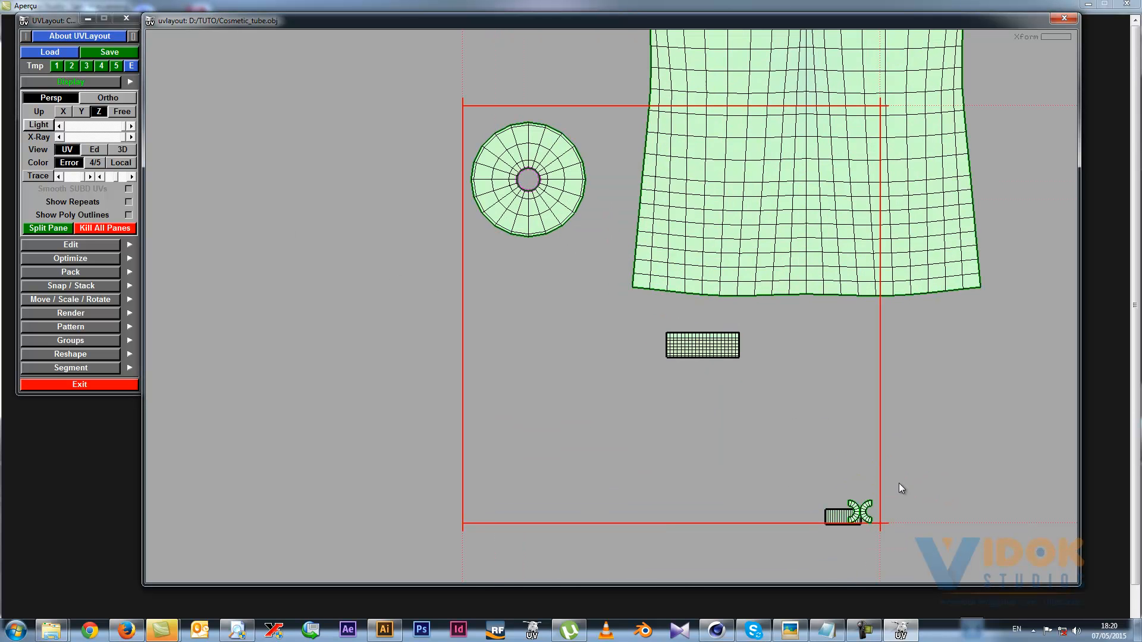
pyautogui.scroll(-2, 594, 312)
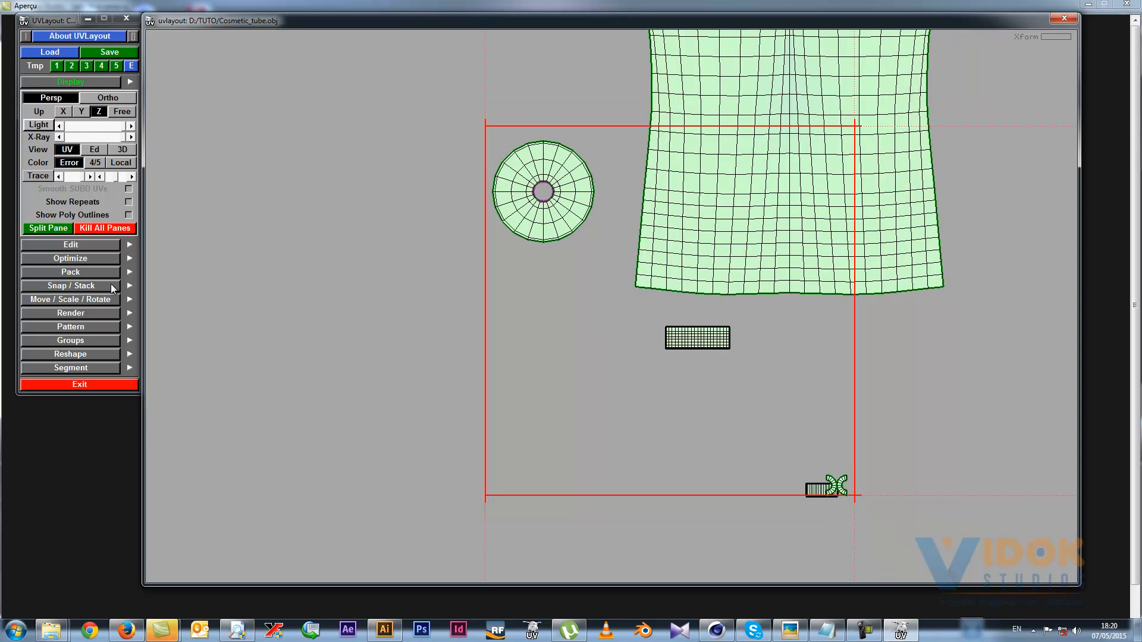
pyautogui.click(70, 272)
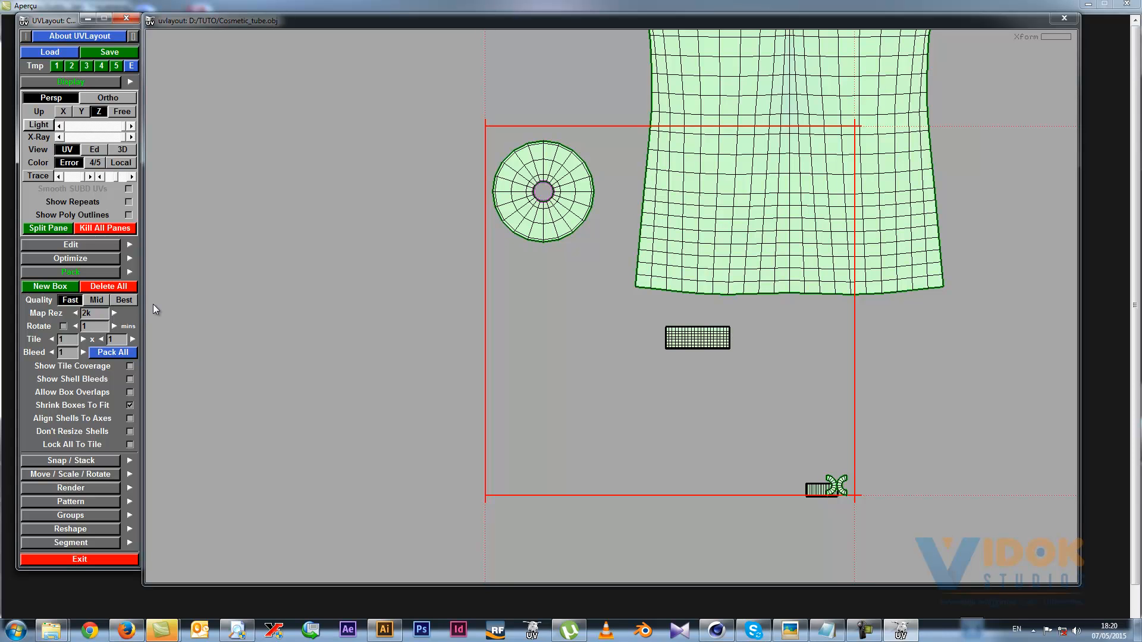
pyautogui.click(111, 352)
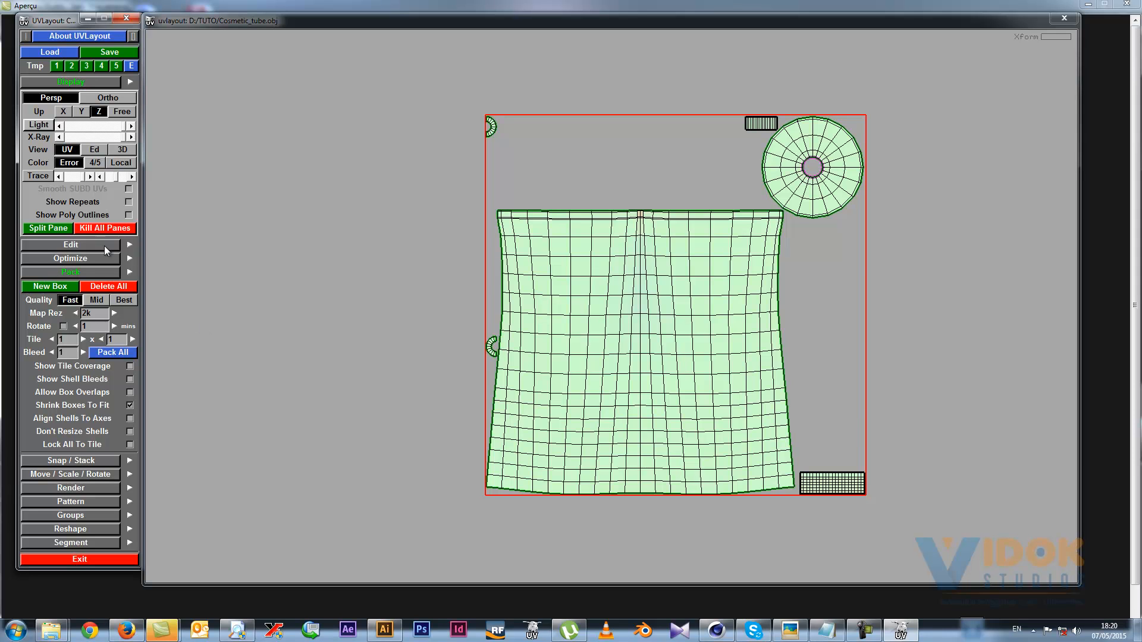
# Render the packed UV layout to an image at 2k under the name Cosmetic_Tube_UV.
pyautogui.click(69, 488)
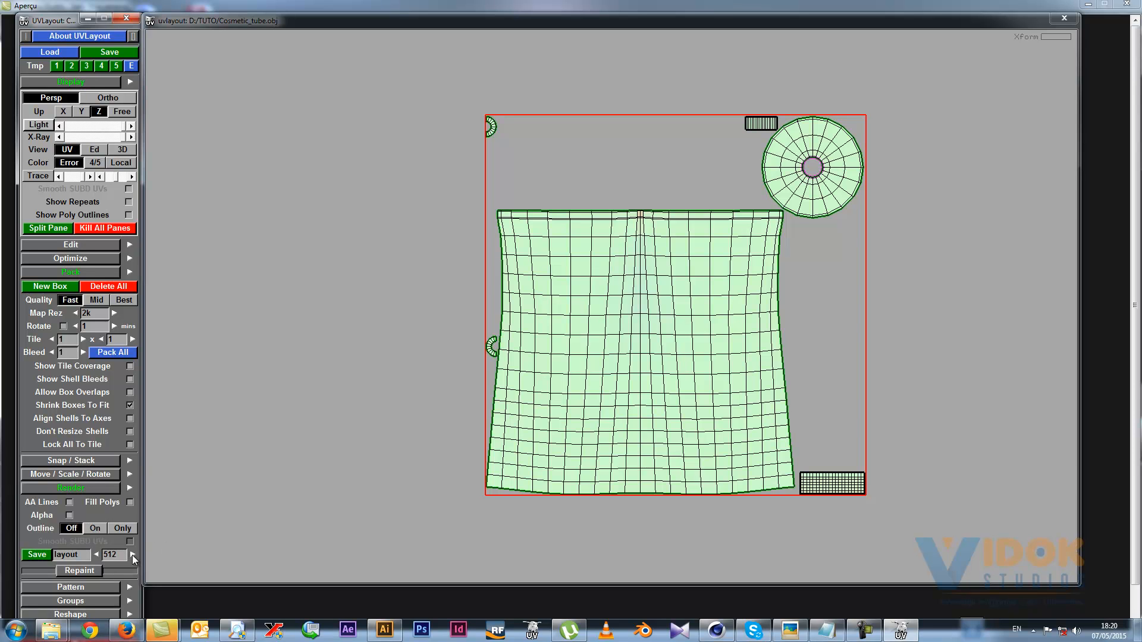
pyautogui.doubleClick(86, 554)
pyautogui.write('C')
pyautogui.write('osmetic_Tu')
pyautogui.write('be_')
pyautogui.write('UV')
pyautogui.click(36, 554)
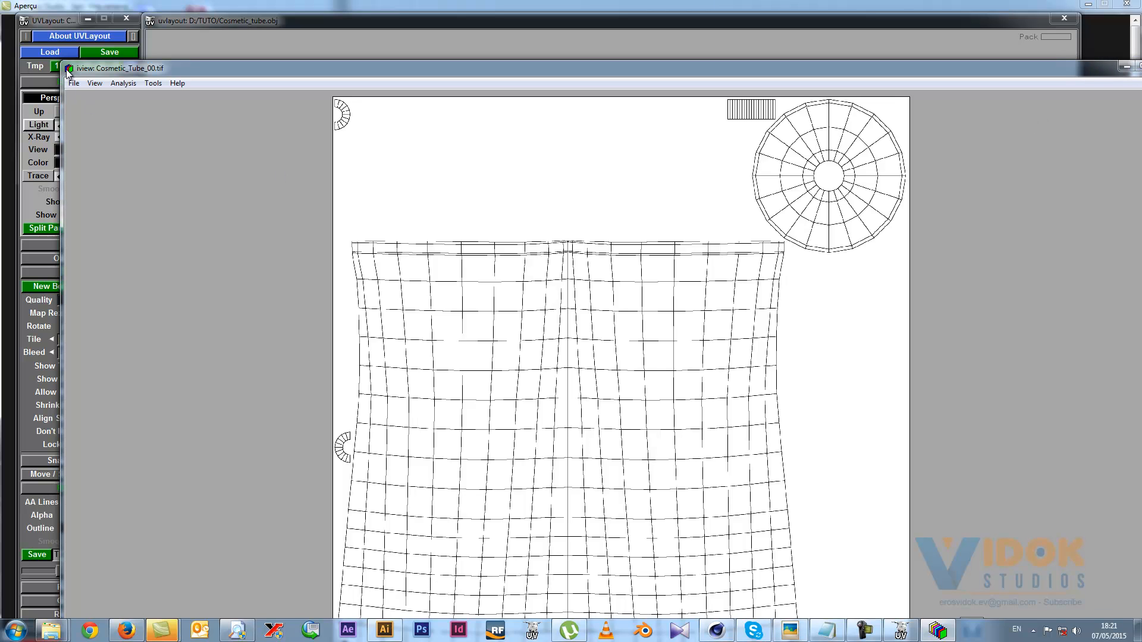
# Try to save the rendered layout image into the D:/TUTO folder, and close the image viewer.
pyautogui.click(73, 84)
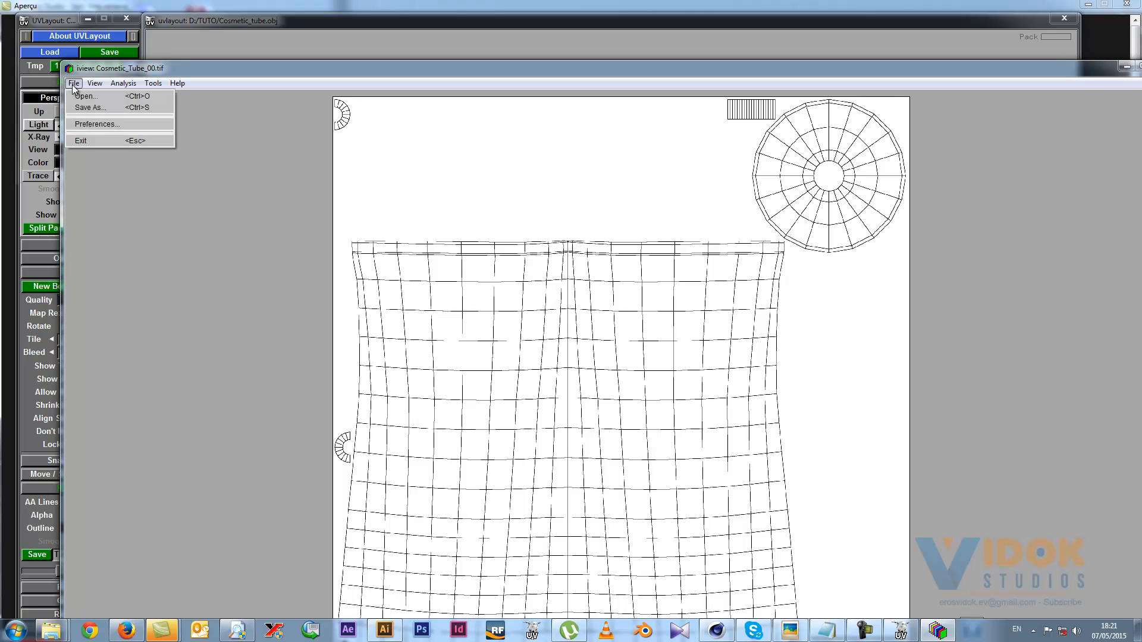
pyautogui.click(106, 110)
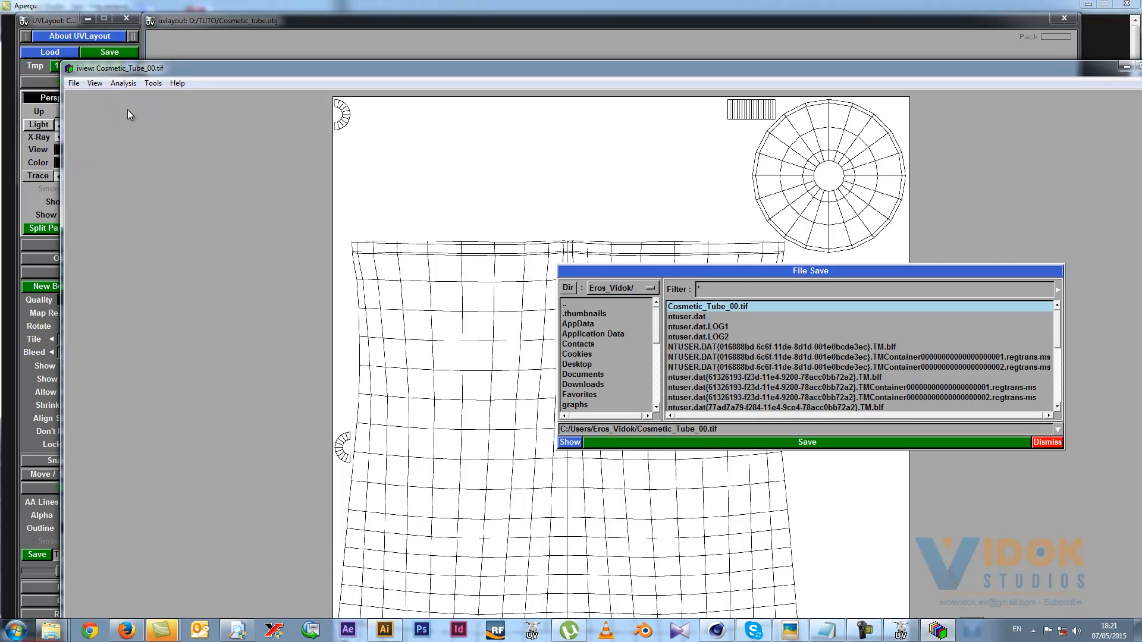
pyautogui.click(568, 288)
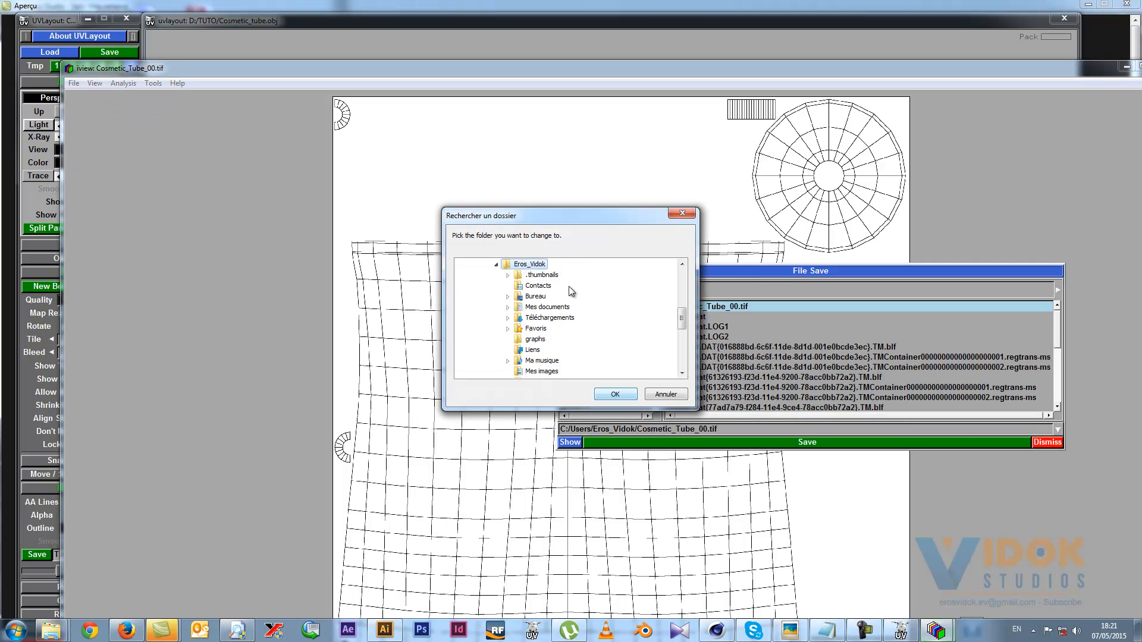
pyautogui.click(496, 264)
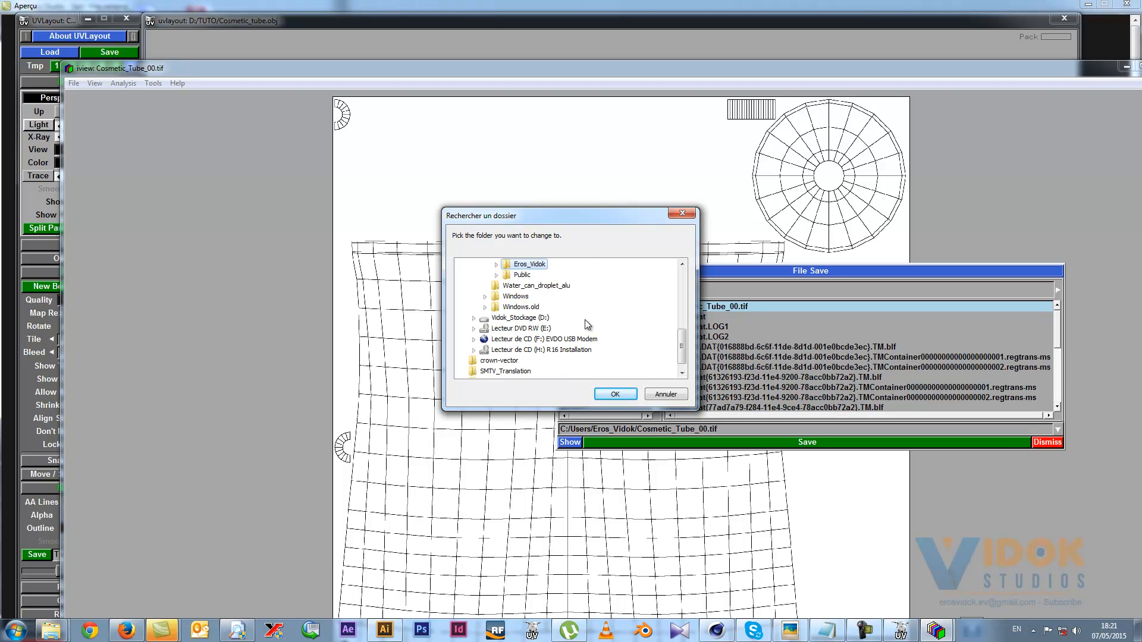
pyautogui.click(532, 319)
pyautogui.moveTo(682, 319); pyautogui.dragTo(681, 352)
pyautogui.click(512, 340)
pyautogui.click(617, 394)
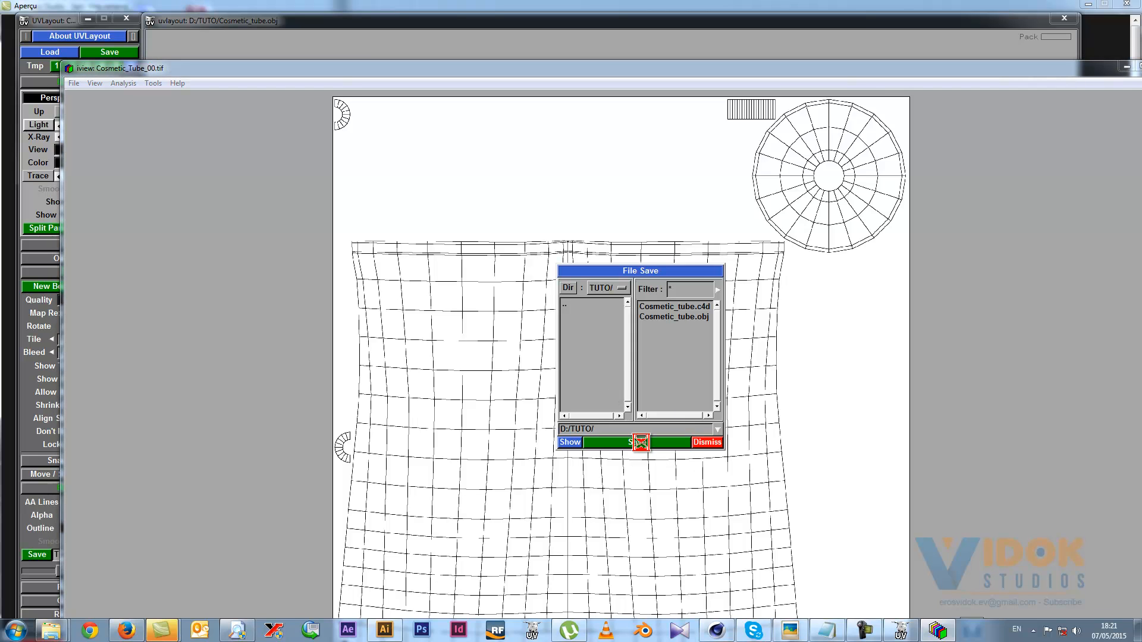
pyautogui.click(706, 443)
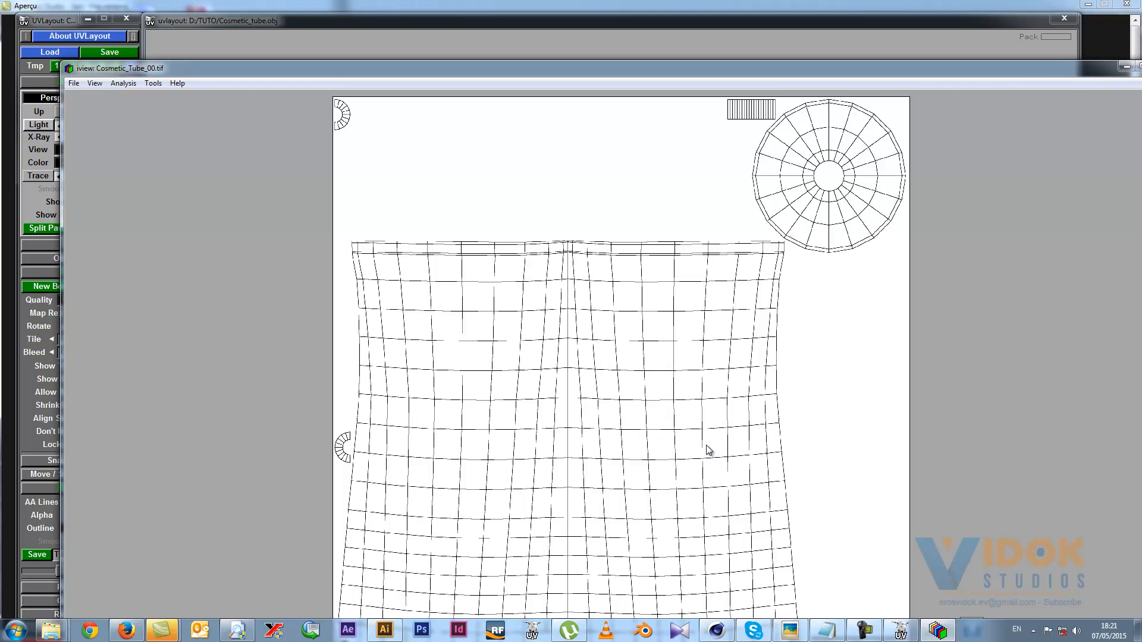
pyautogui.moveTo(1086, 72); pyautogui.dragTo(985, 68)
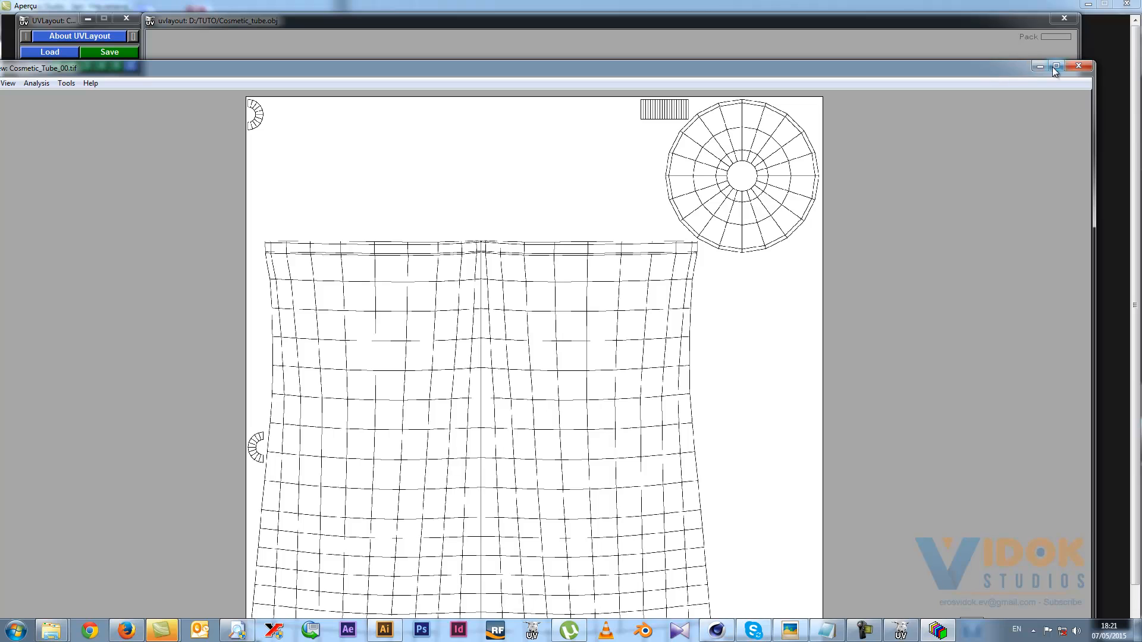
pyautogui.click(1079, 62)
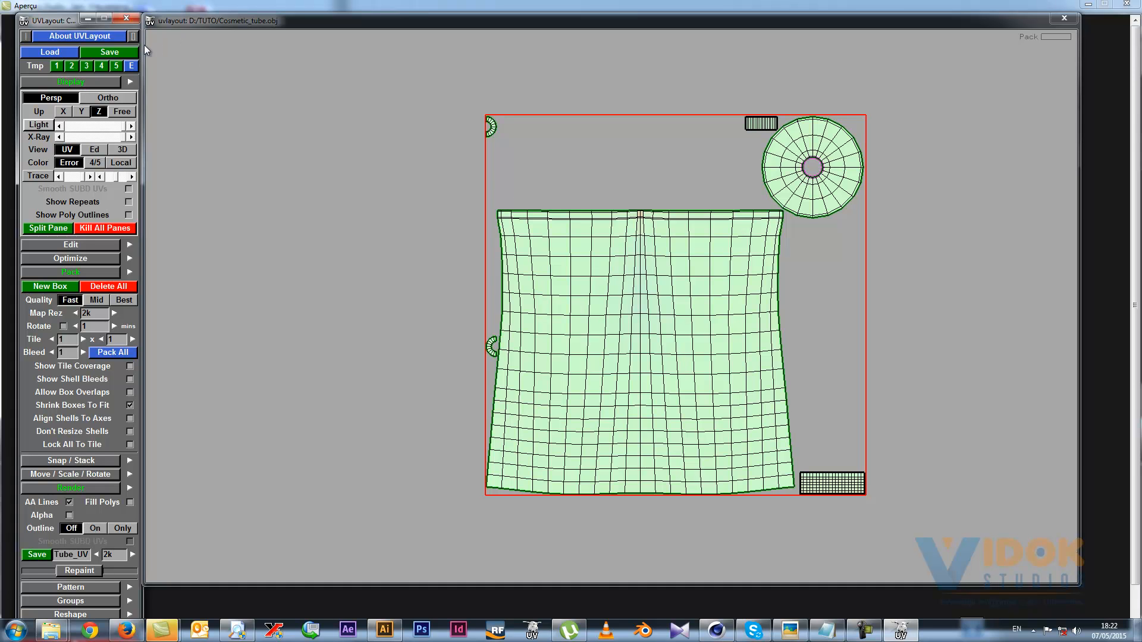
# Save the unwrapped model over D:/TUTO/Cosmetic_tube.obj, and repeat the save to the same file.
pyautogui.click(109, 53)
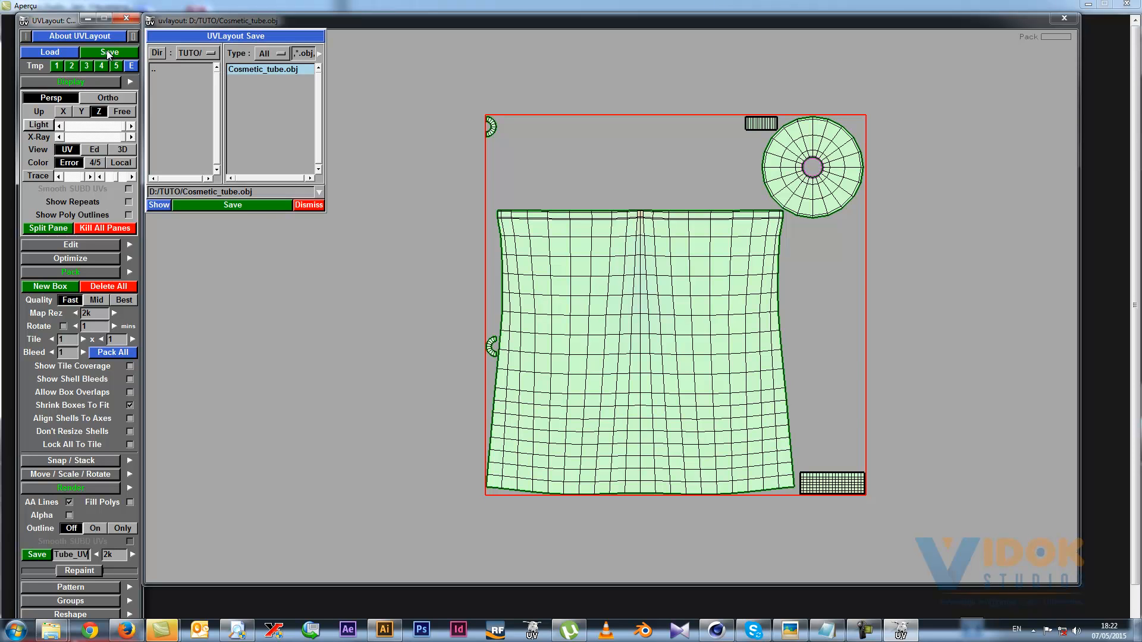
pyautogui.click(240, 205)
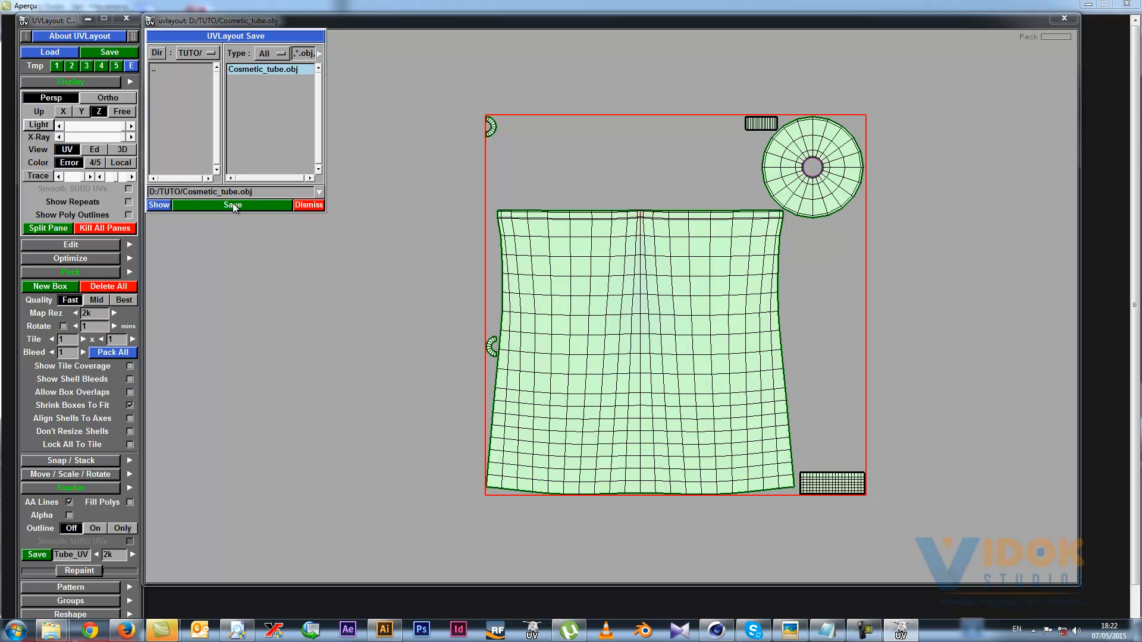
pyautogui.click(219, 204)
pyautogui.click(309, 205)
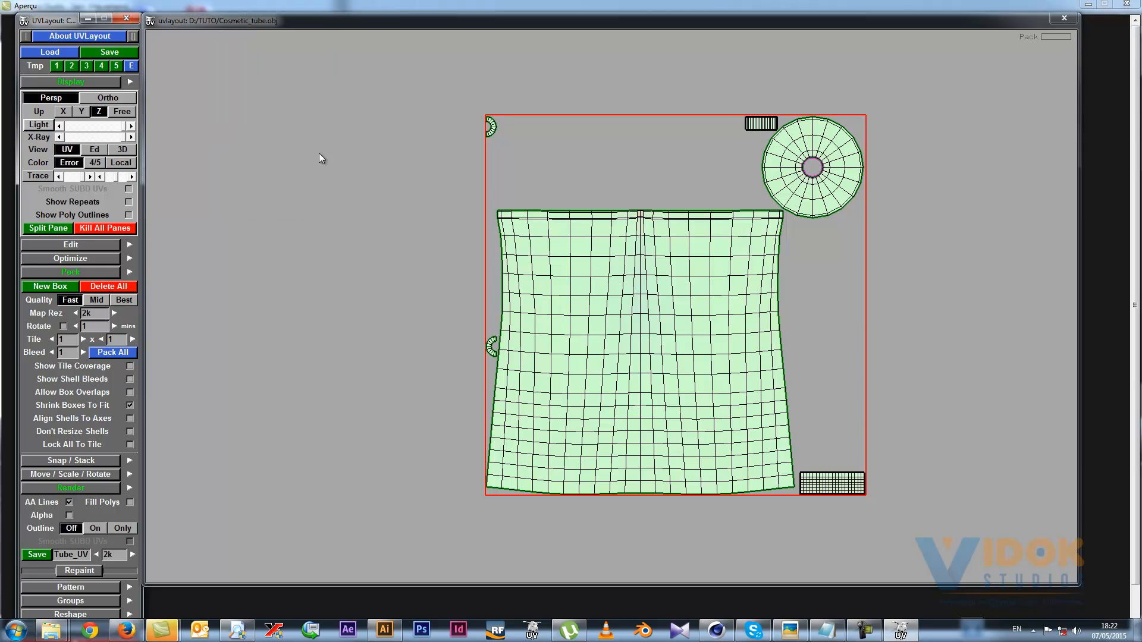
pyautogui.click(277, 162)
pyautogui.scroll(2, 276, 162)
pyautogui.scroll(-1, 262, 166)
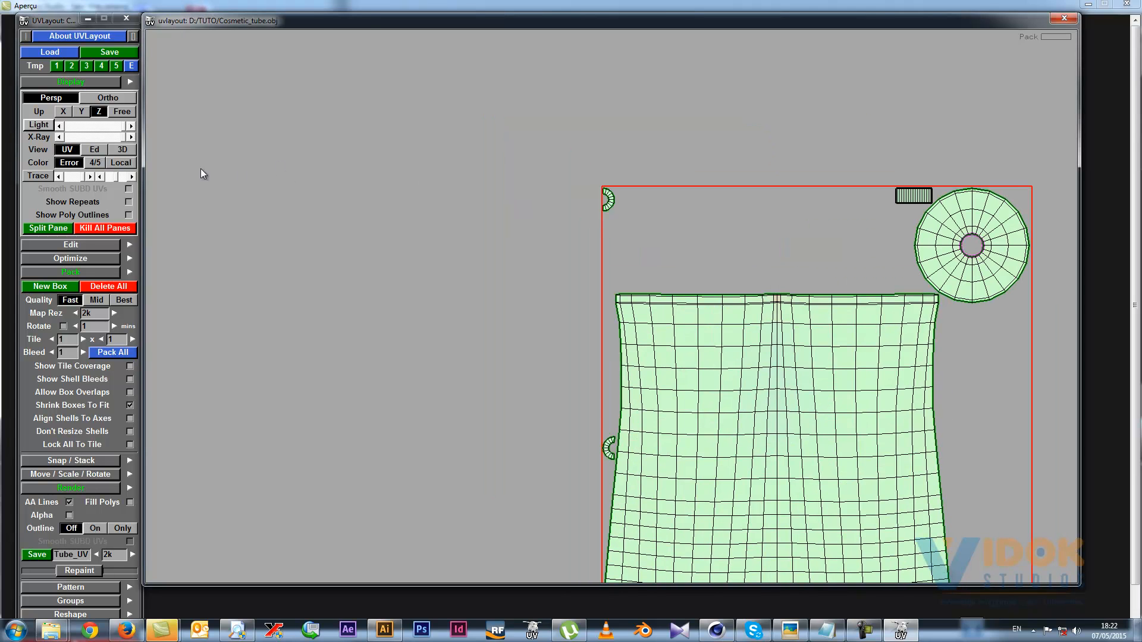
pyautogui.click(104, 52)
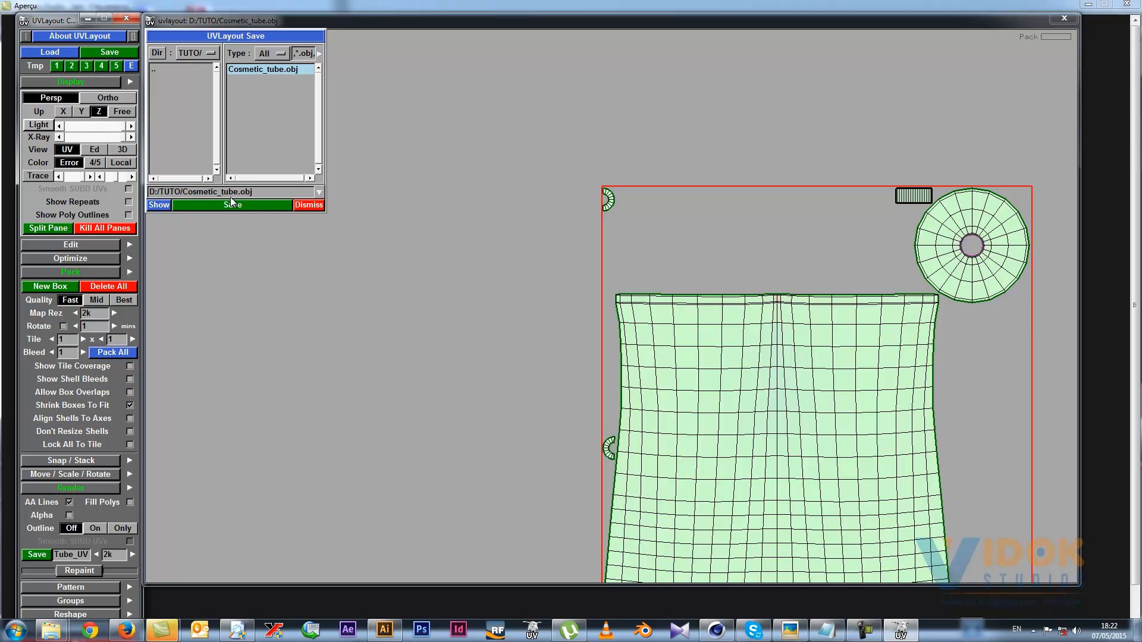
pyautogui.click(212, 204)
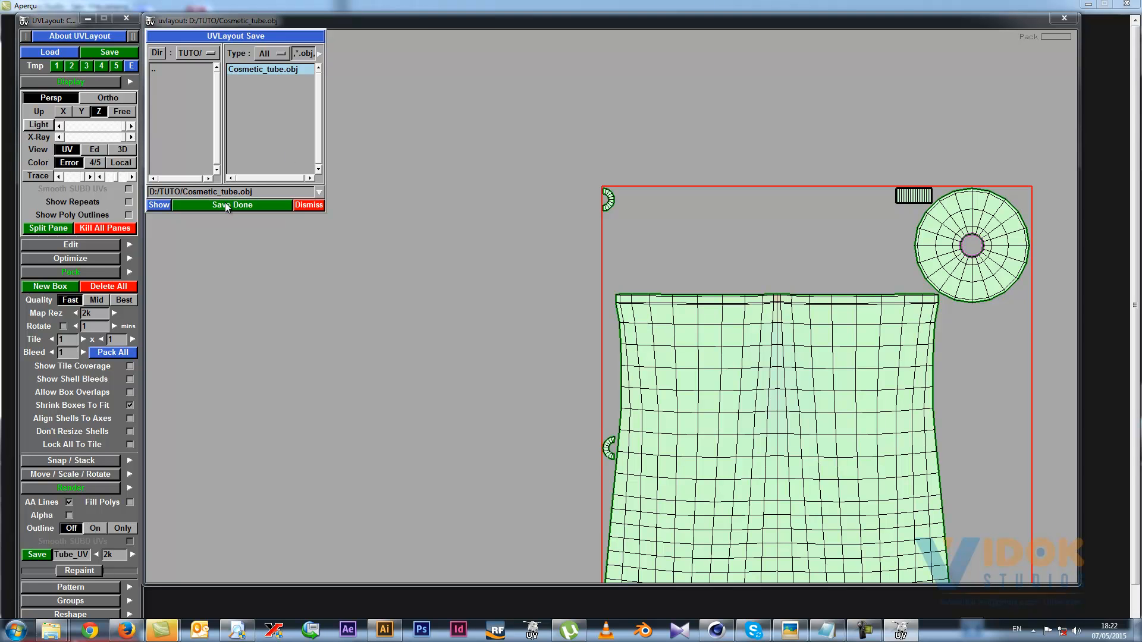
pyautogui.click(307, 205)
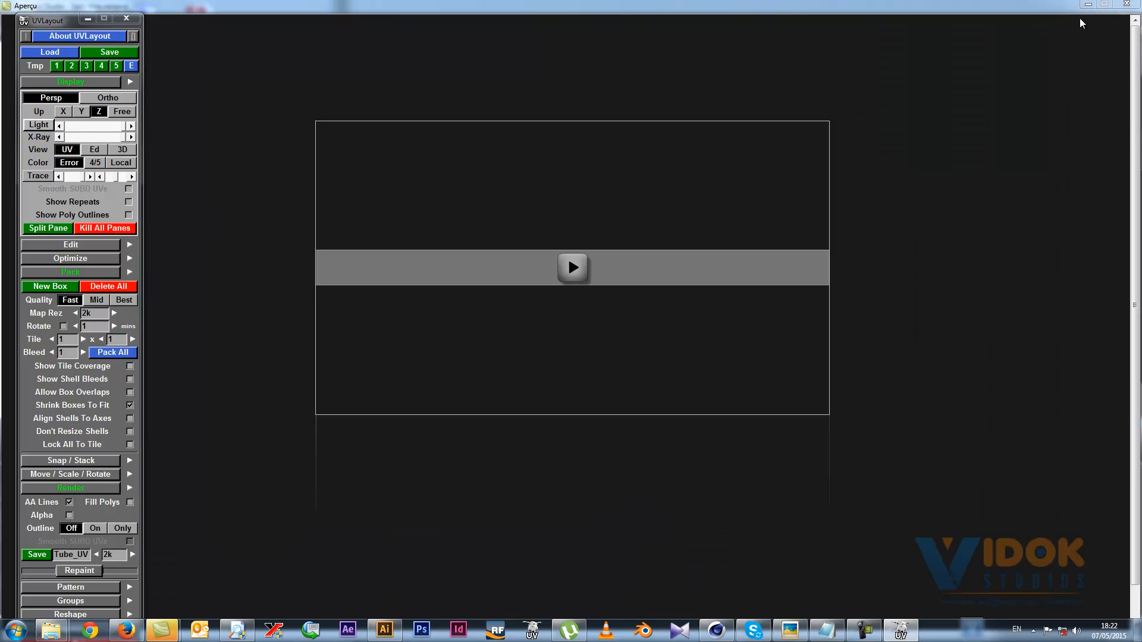
# Cancel the production results in Camtasia Studio and exit UVLayout.
pyautogui.click(1093, 4)
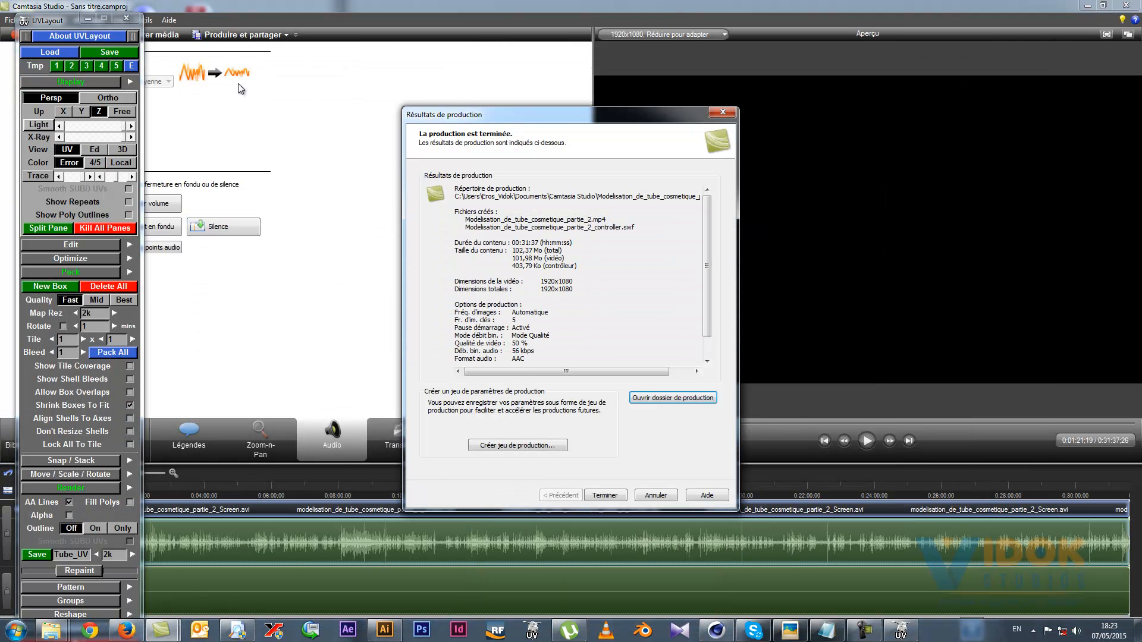
pyautogui.click(1089, 5)
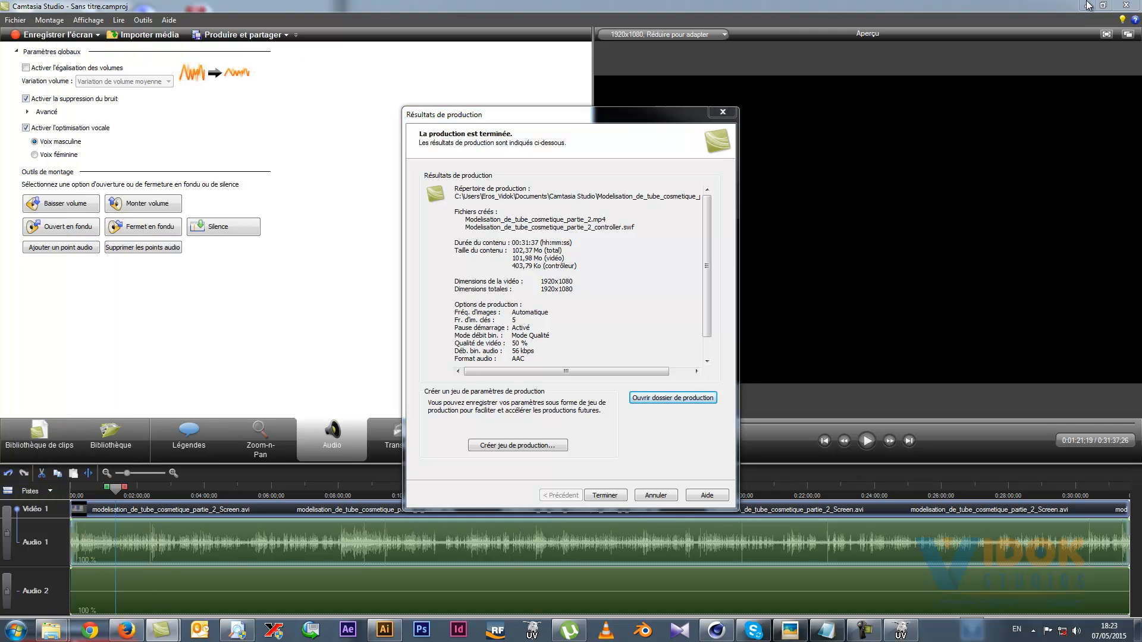
pyautogui.click(655, 496)
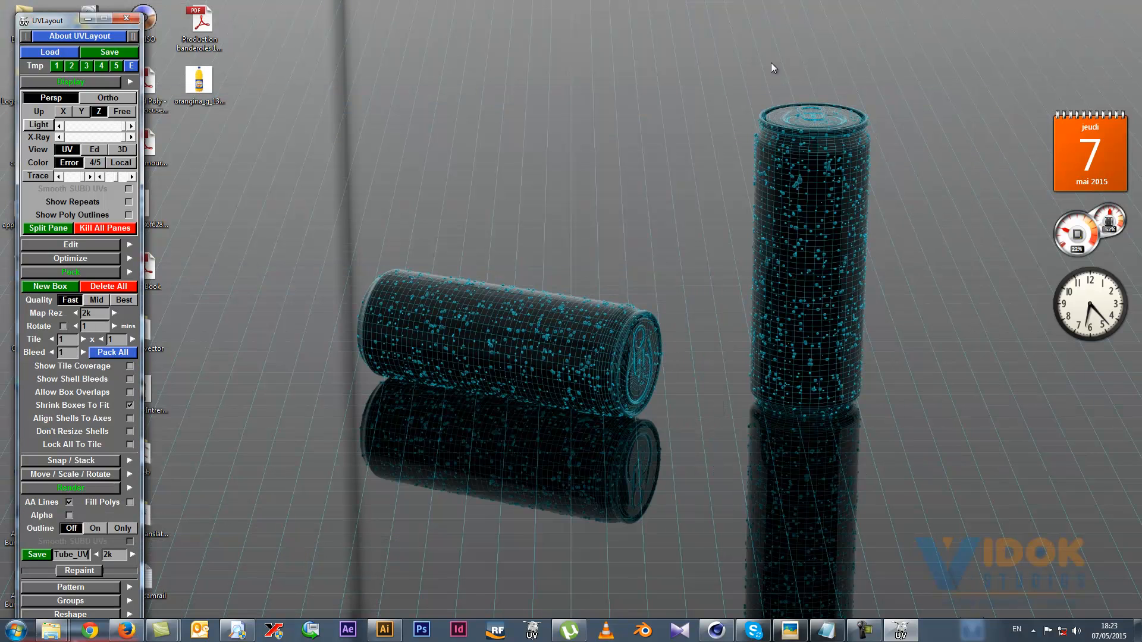
pyautogui.click(126, 18)
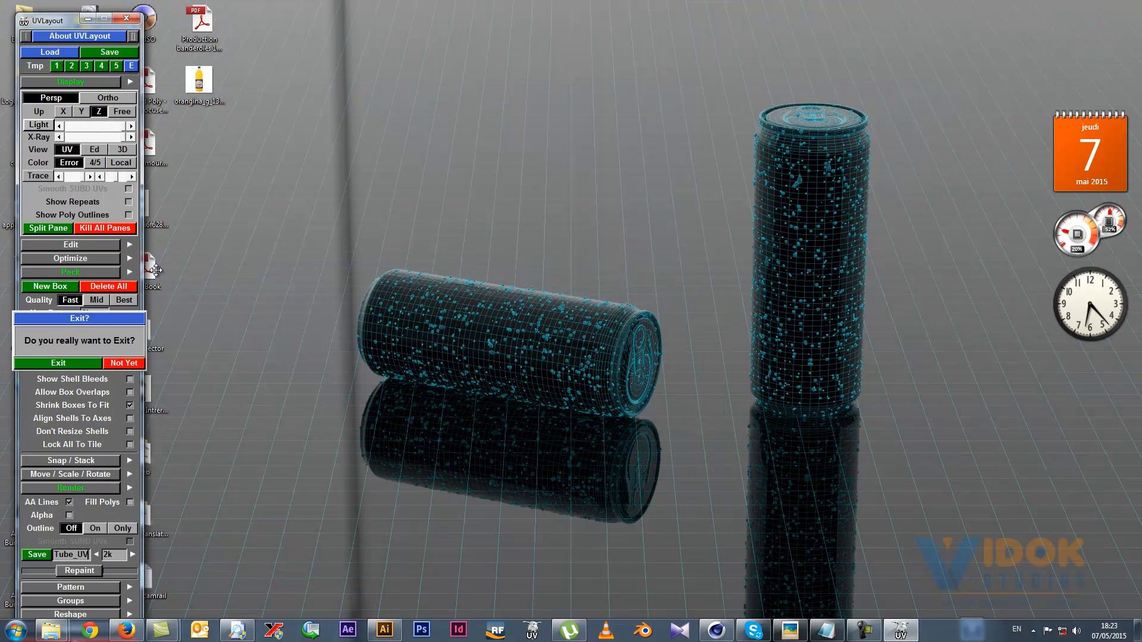
pyautogui.click(53, 361)
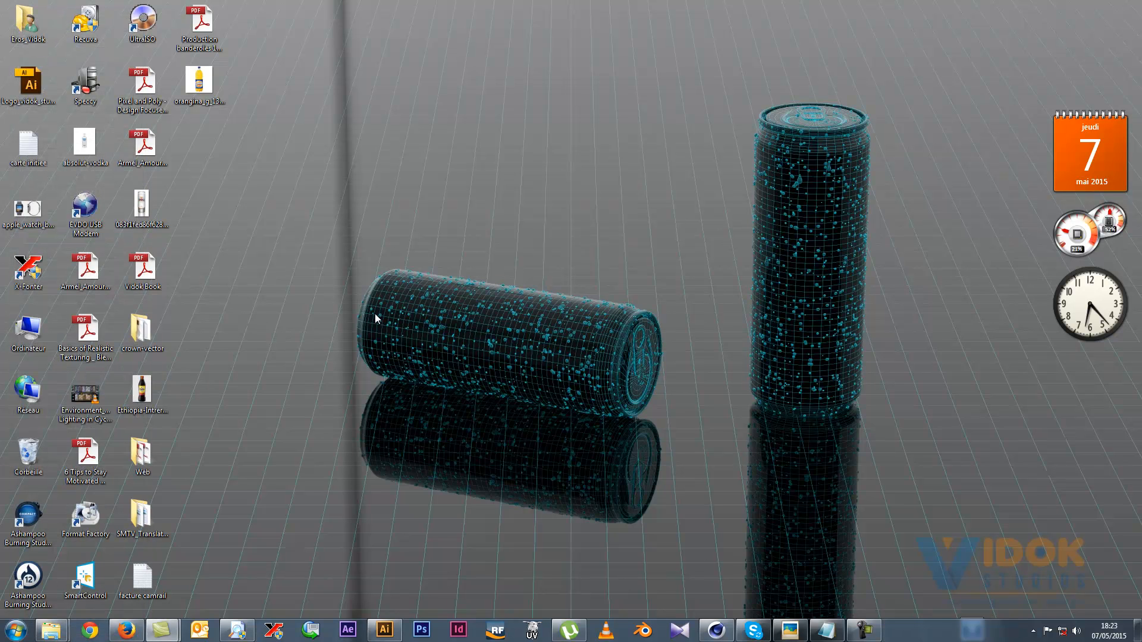